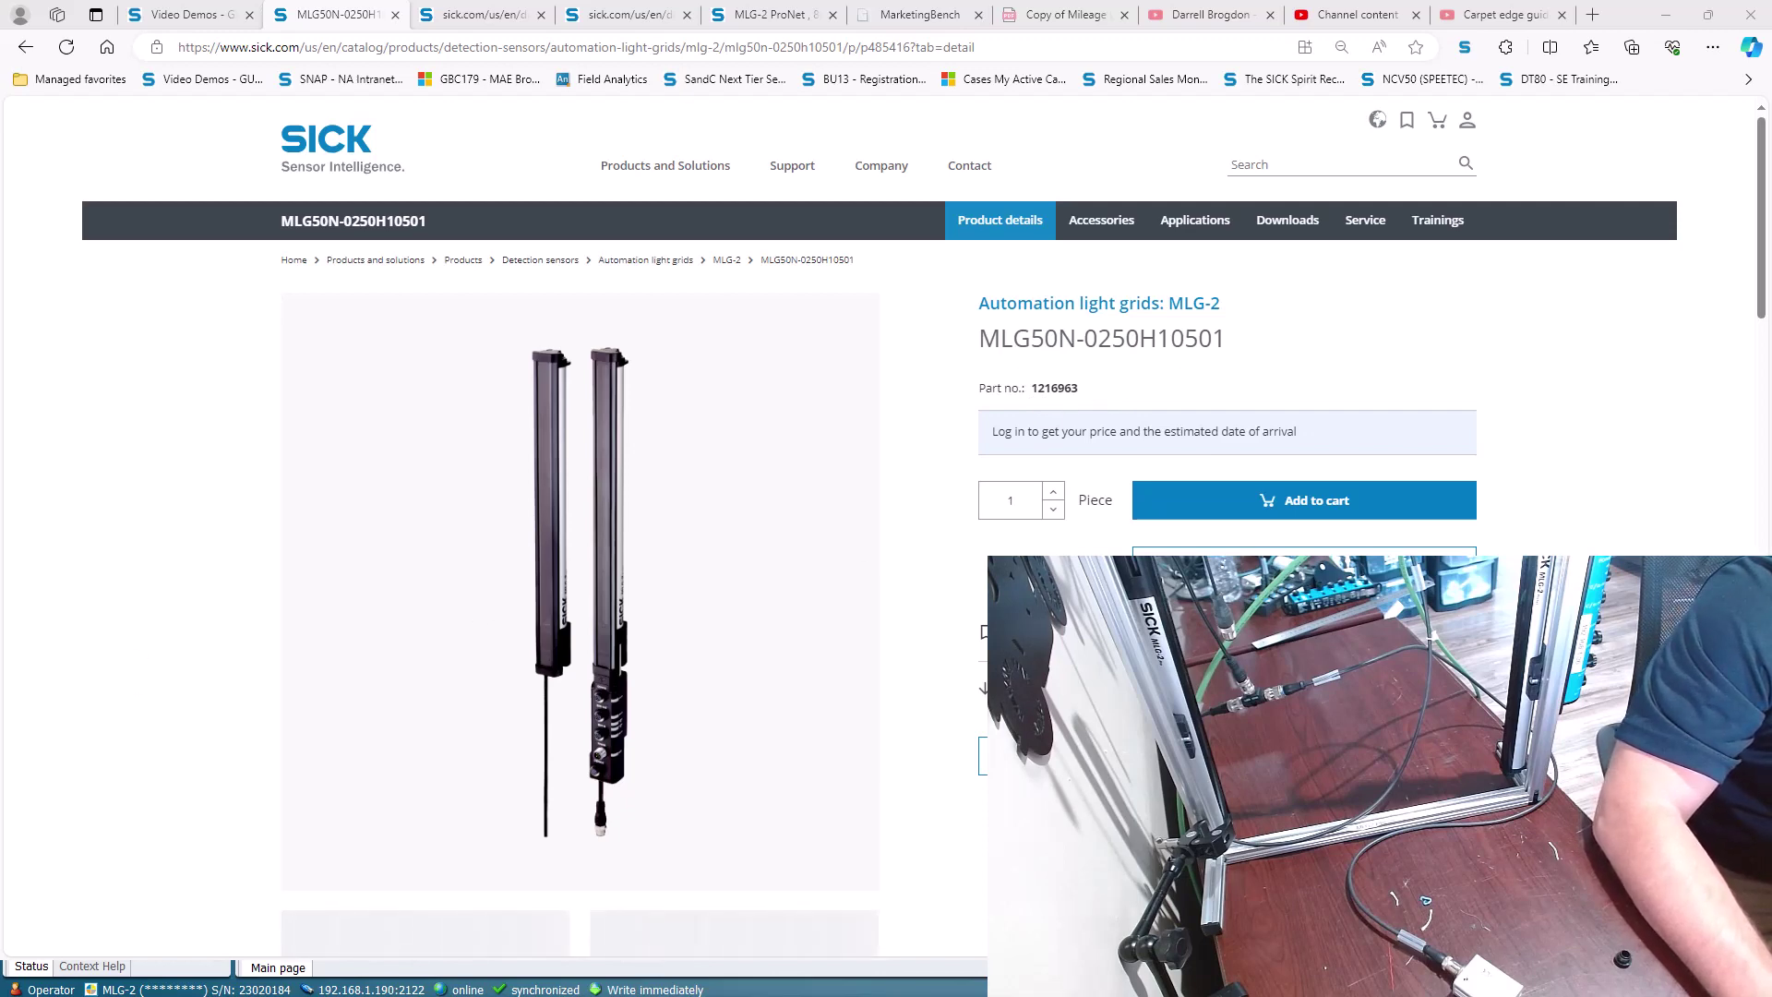
- Switch from the SICK product page to SOPAS ET's MLG-2 Simulation view
key(alt+Tab)
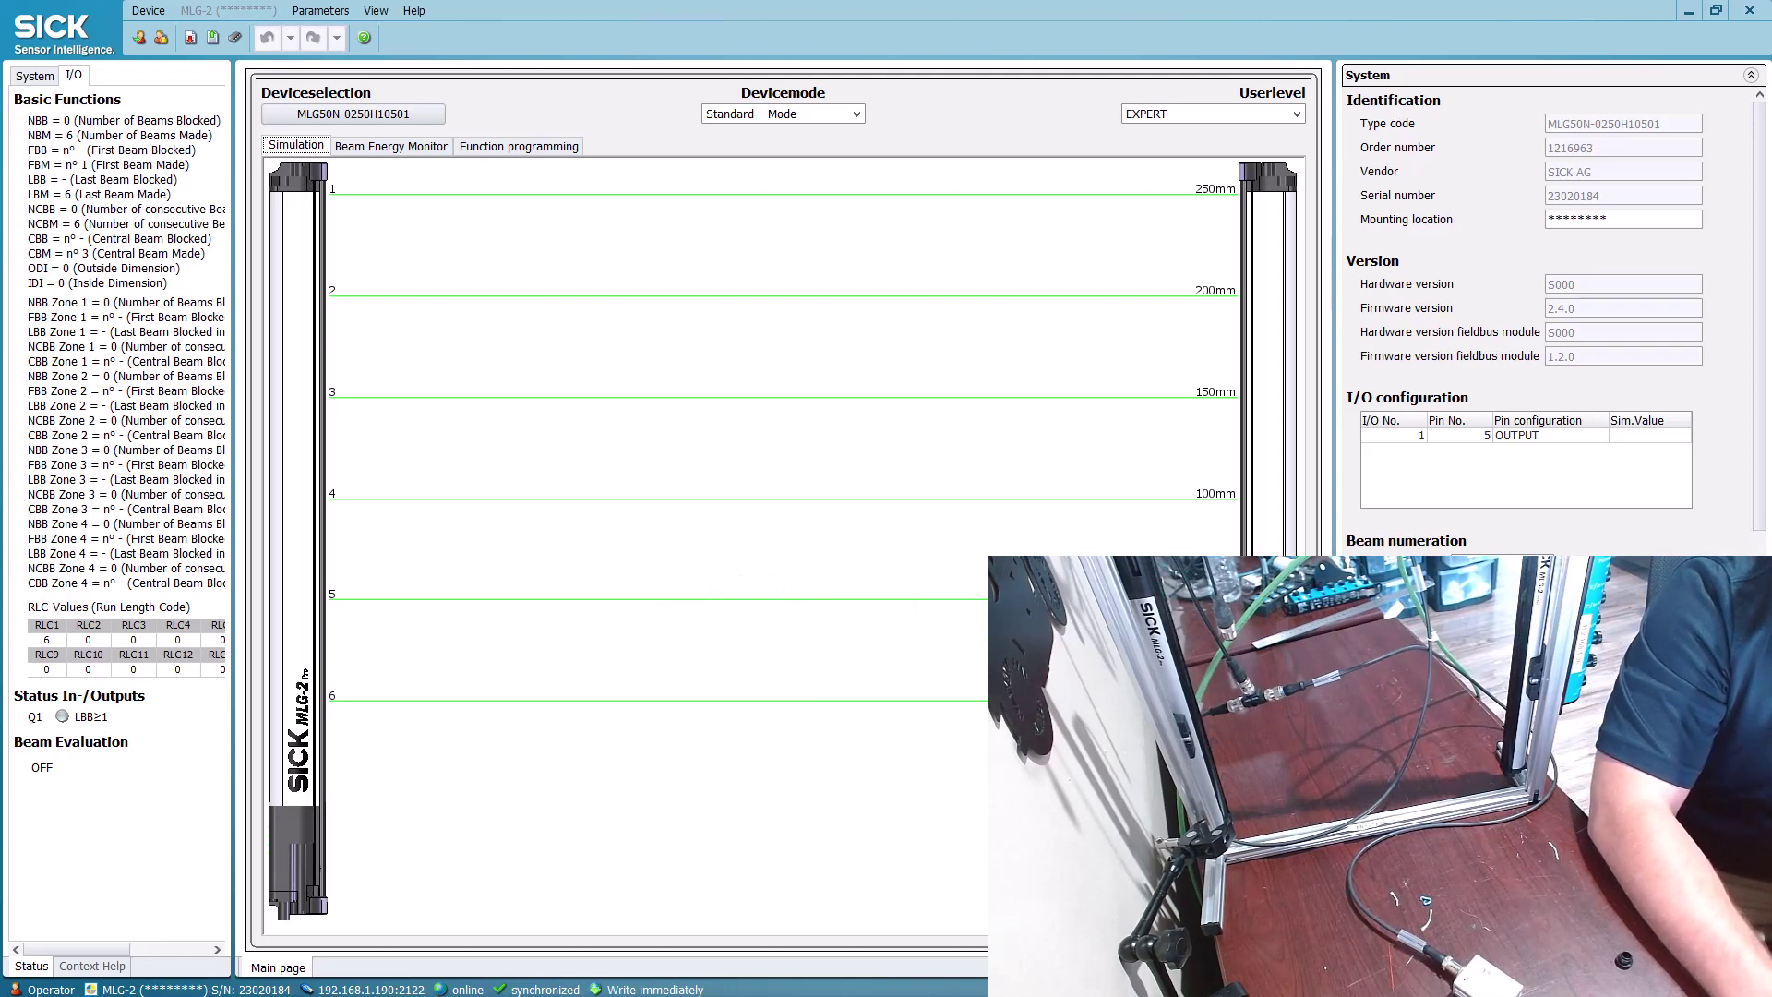
- Show the MLG-2's EtherNet/IP address (192.168.1.50), maximise Network Configurator and open its EDS File menu
click(1476, 541)
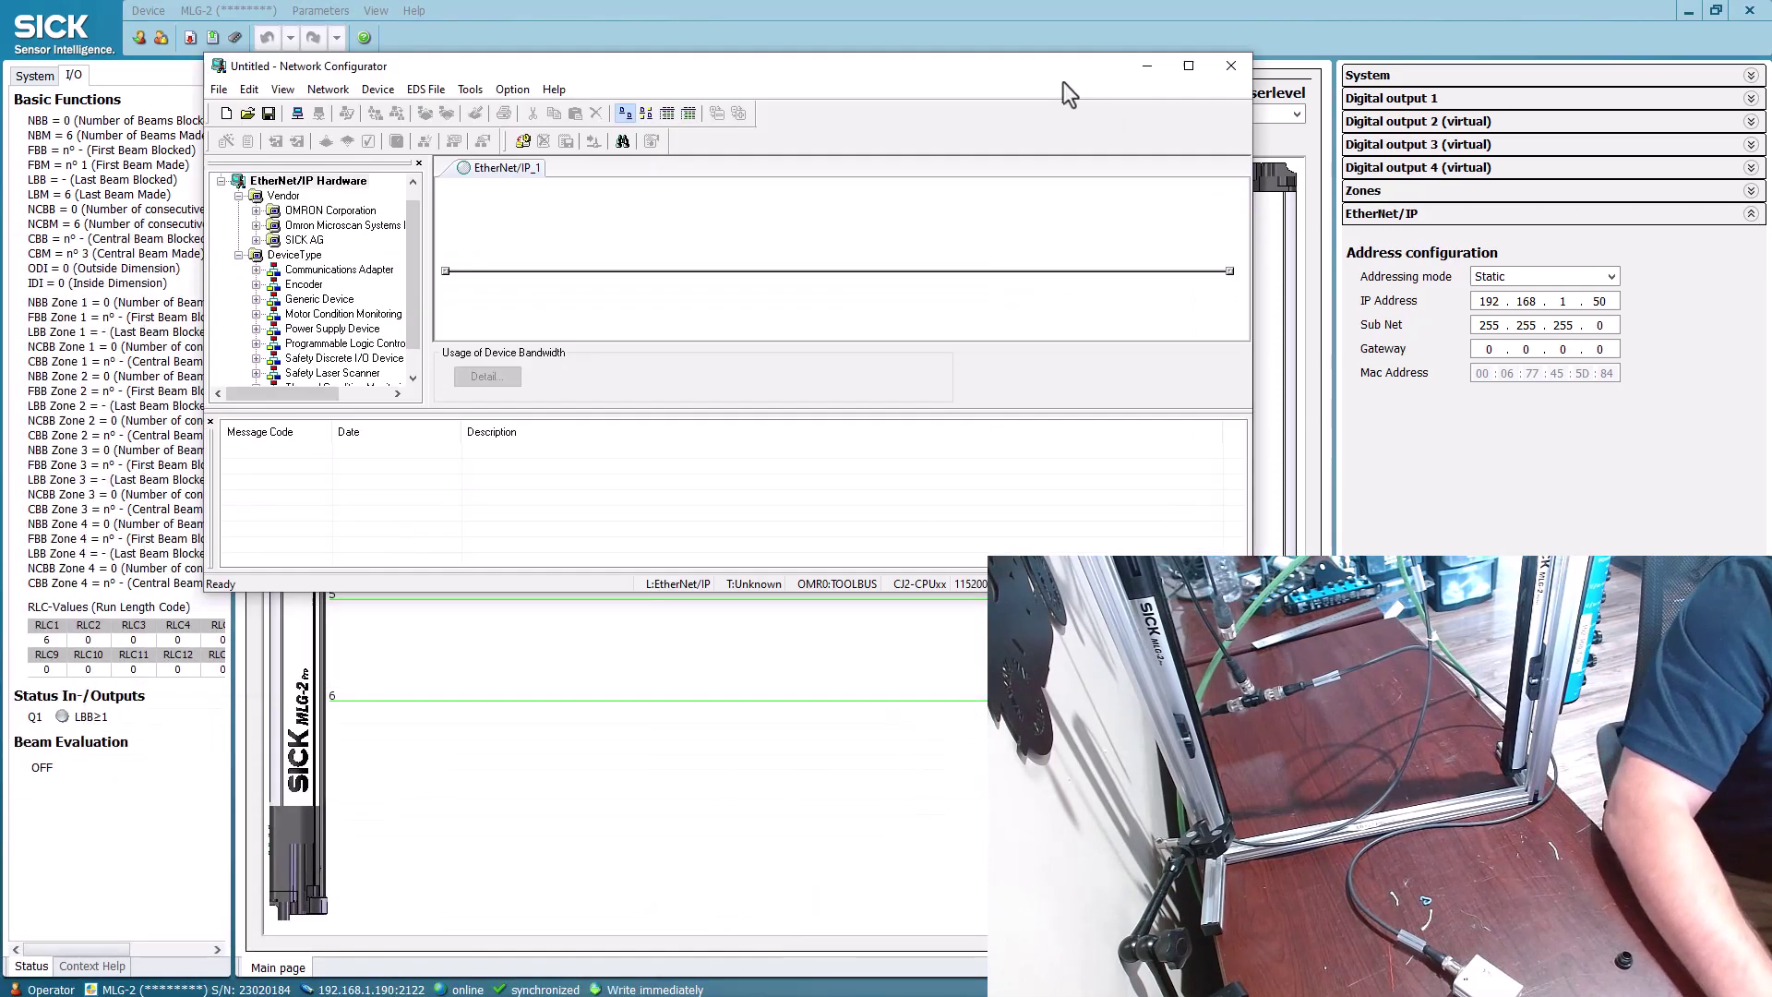
drag(1063, 81, 1011, 2)
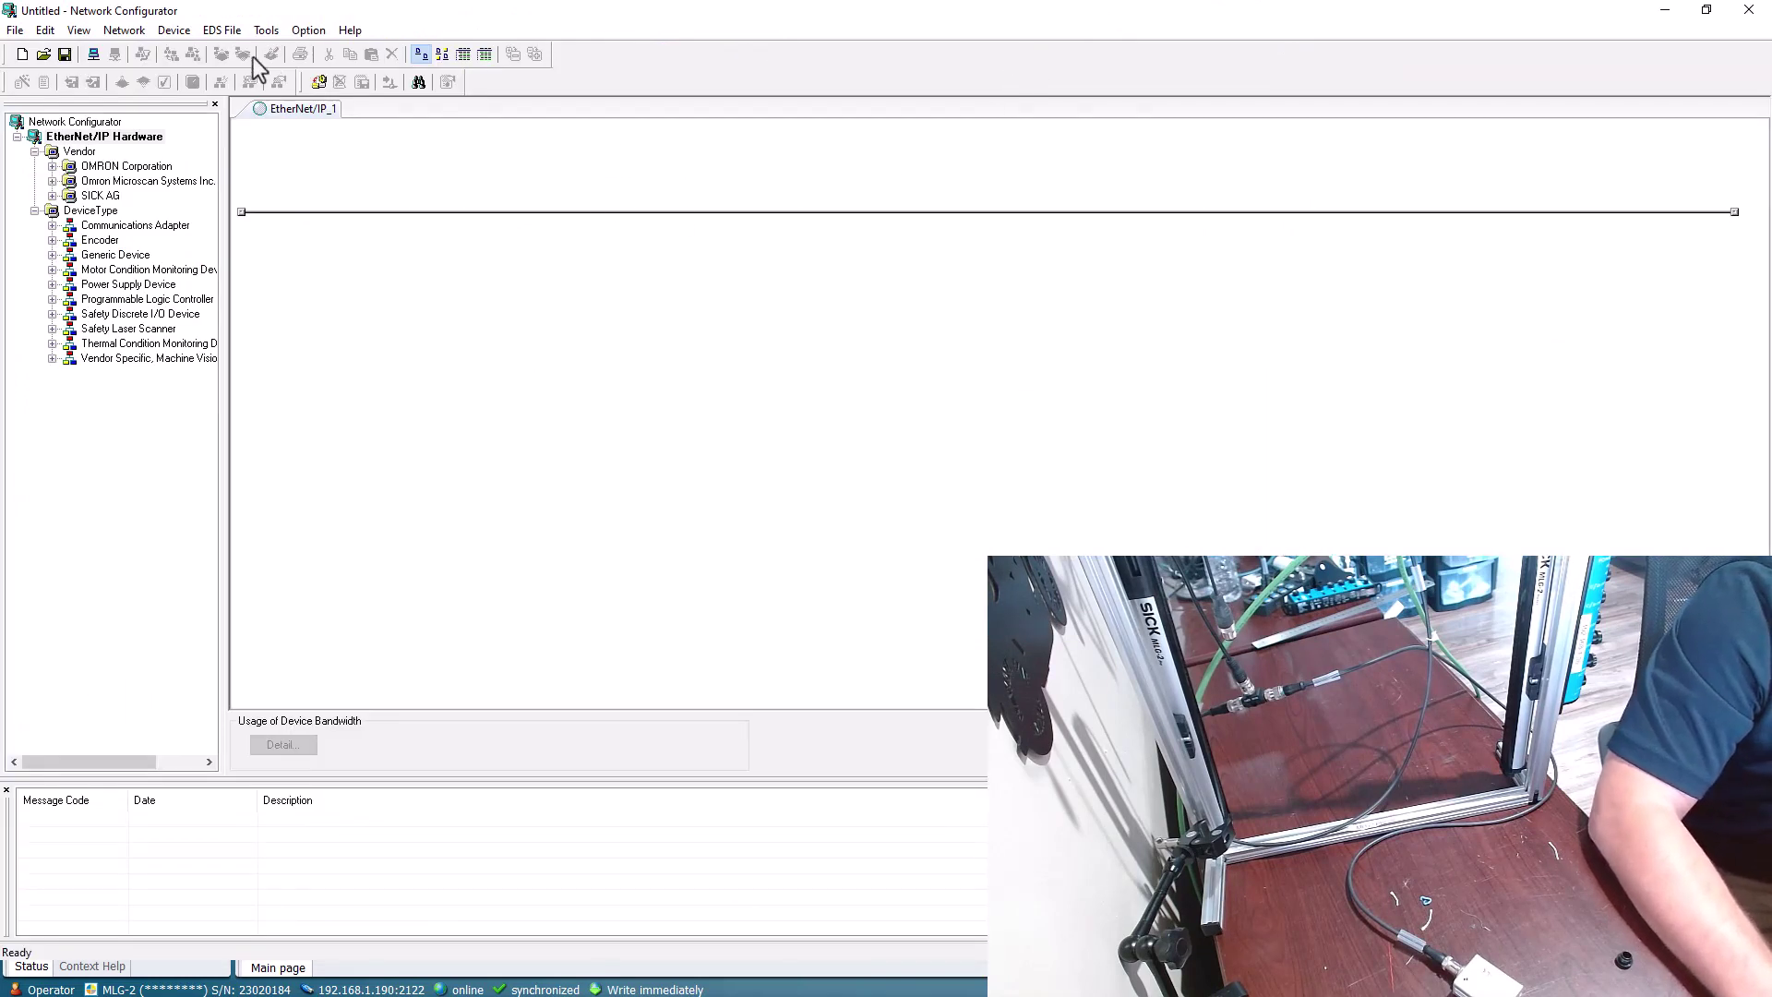
click(222, 30)
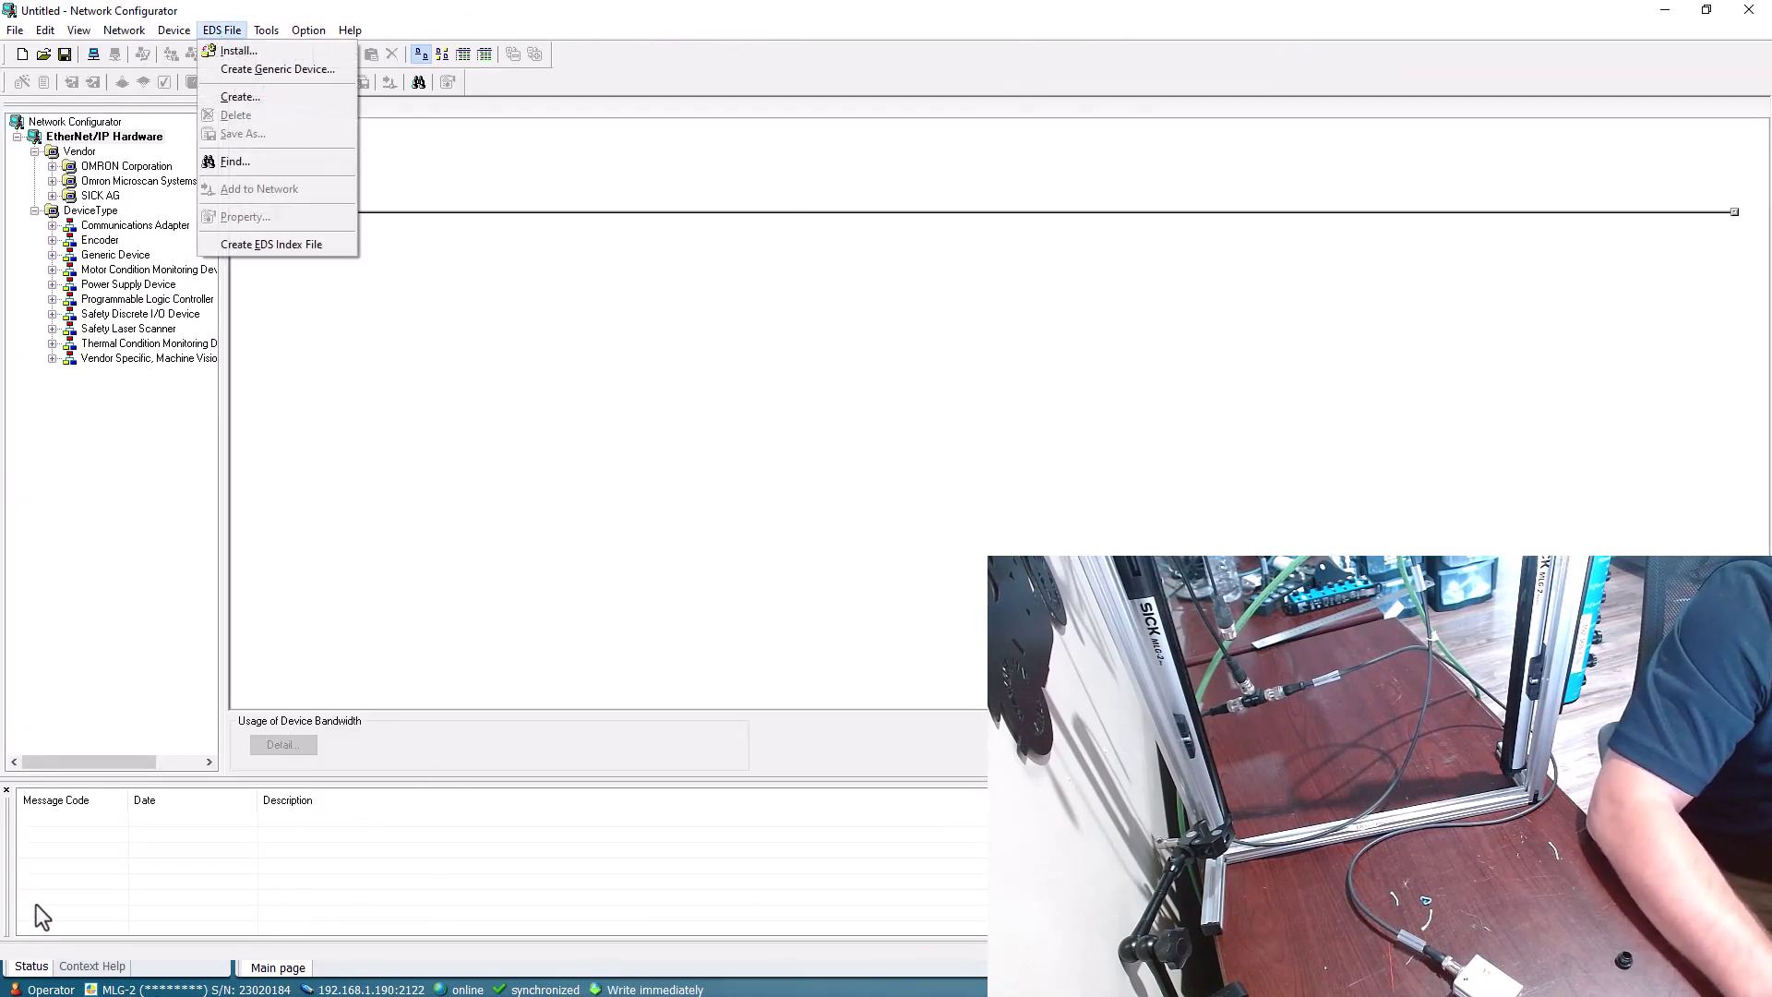
key(alt+Tab)
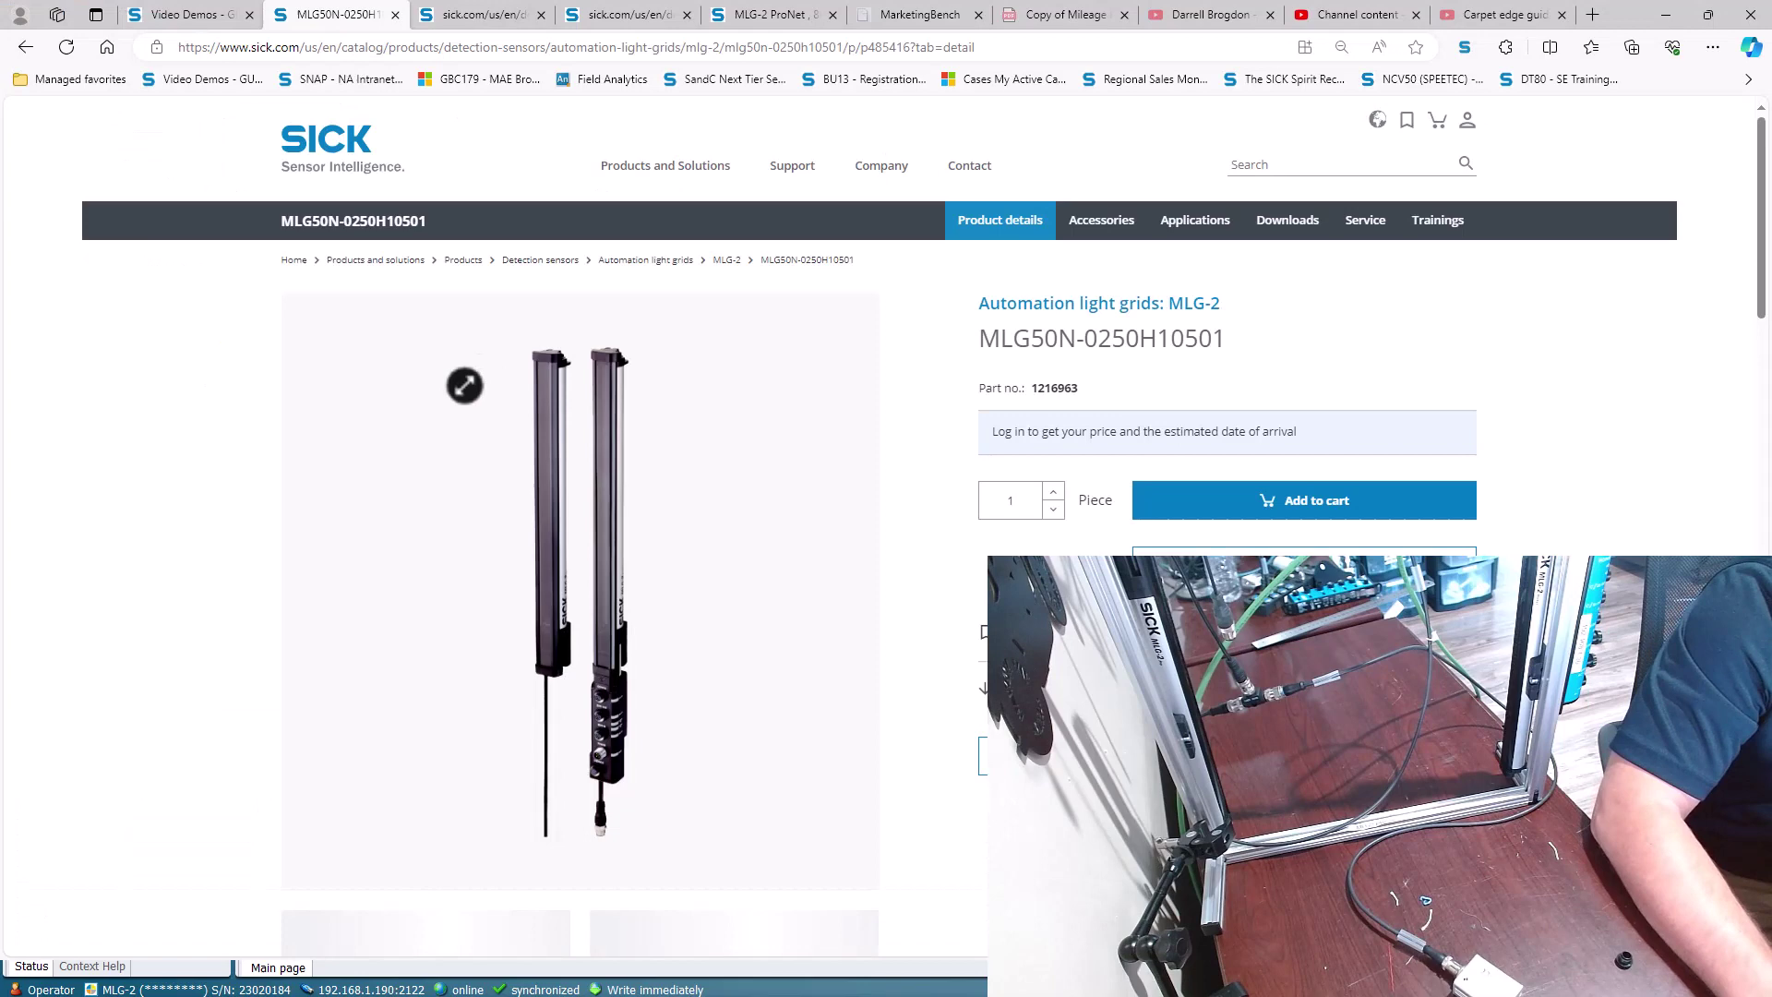
- List the MLG-2's Software (9) downloads and browse the EDS MLG-2 EtherNet/IP files
click(1287, 232)
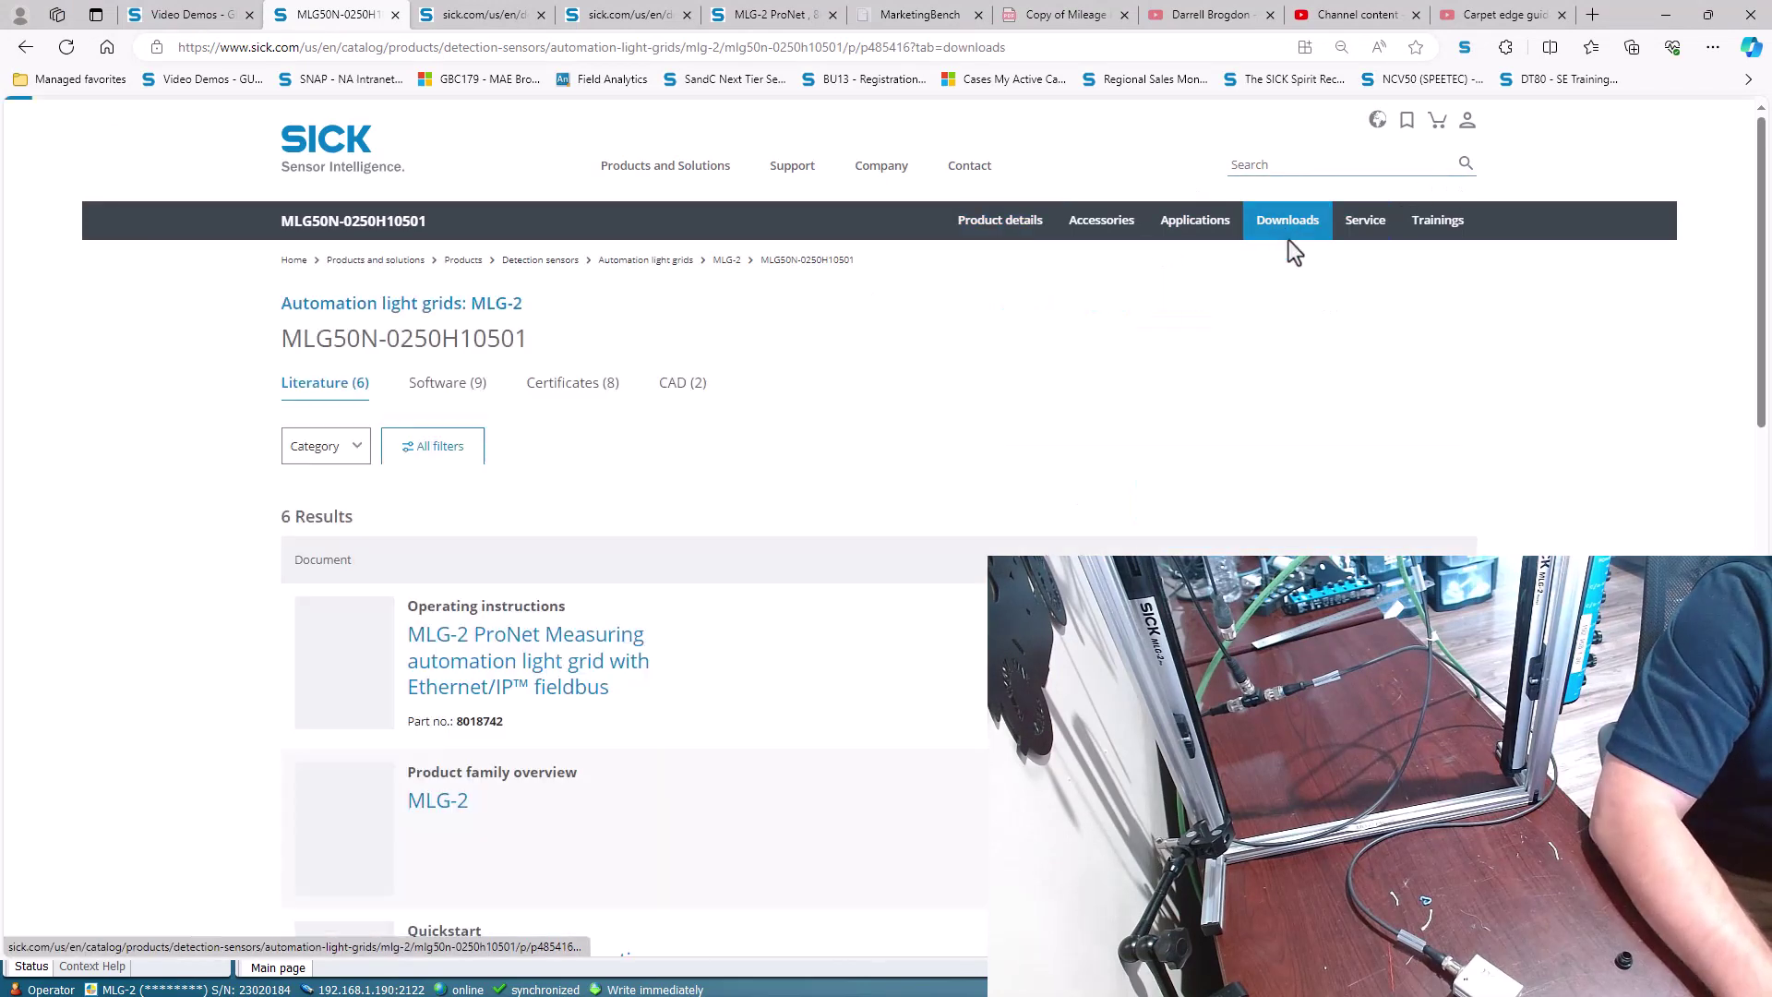
click(430, 388)
scroll(734, 473, down, 1)
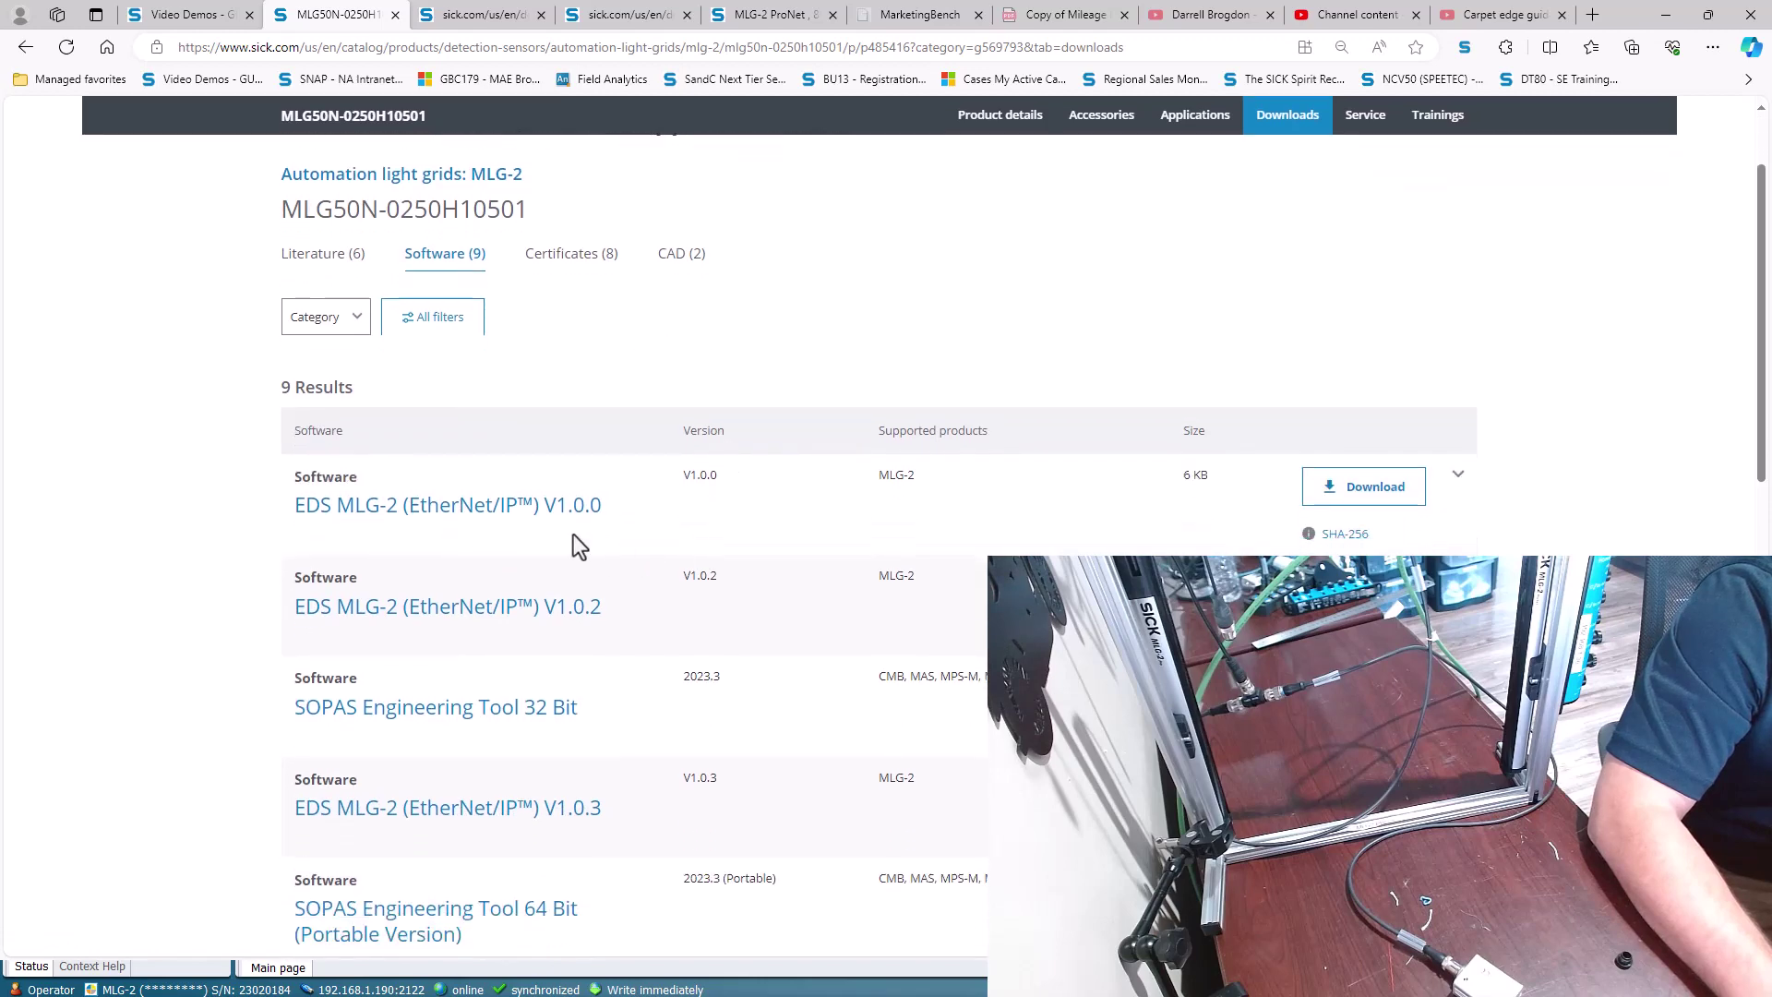
scroll(689, 657, down, 2)
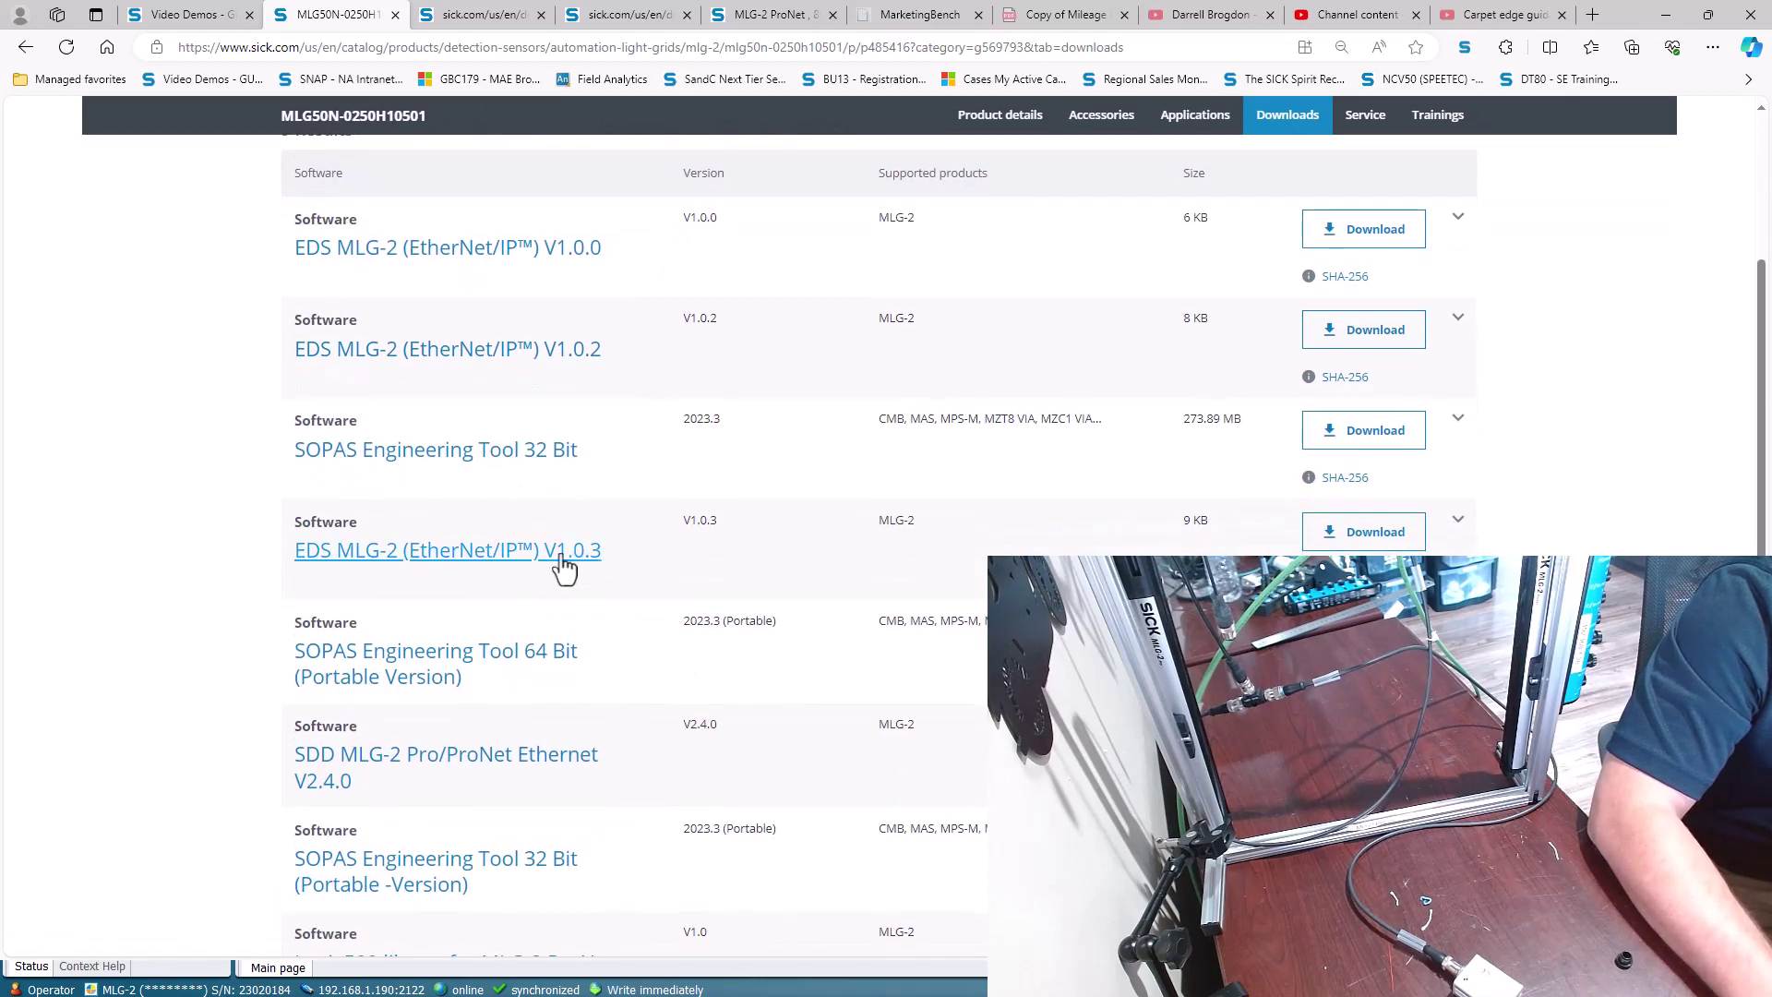
scroll(613, 580, up, 1)
scroll(602, 571, up, 2)
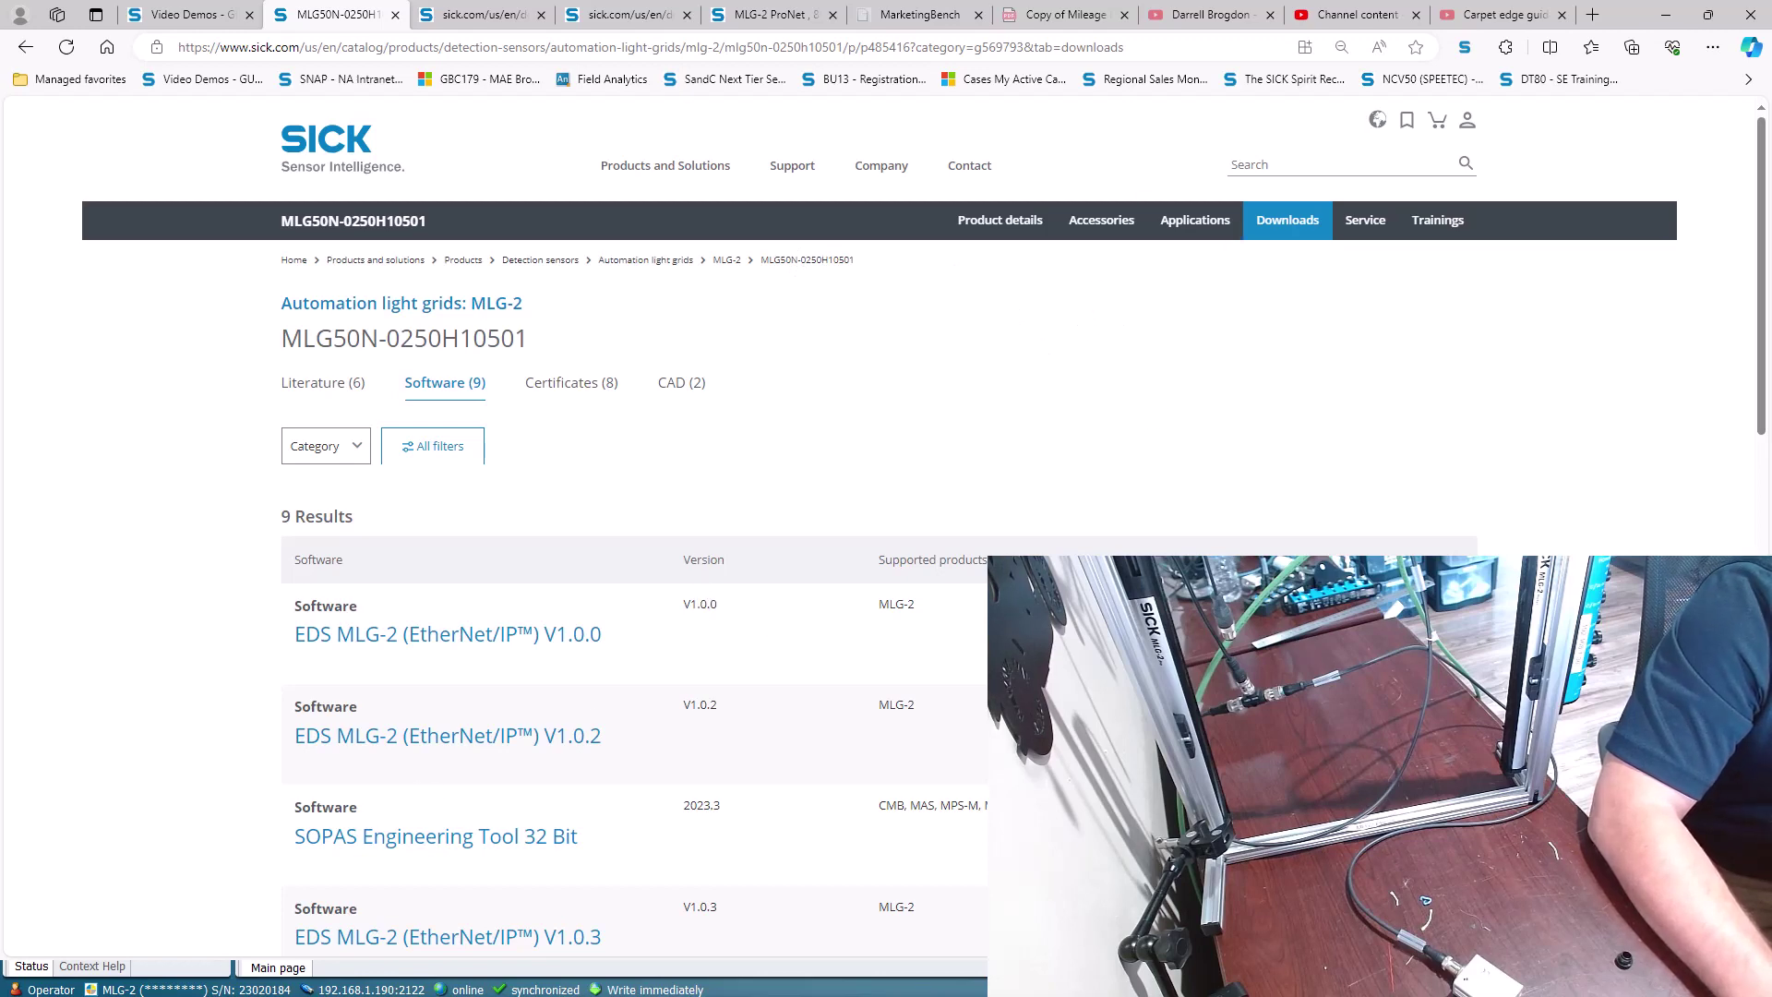
key(alt+Tab)
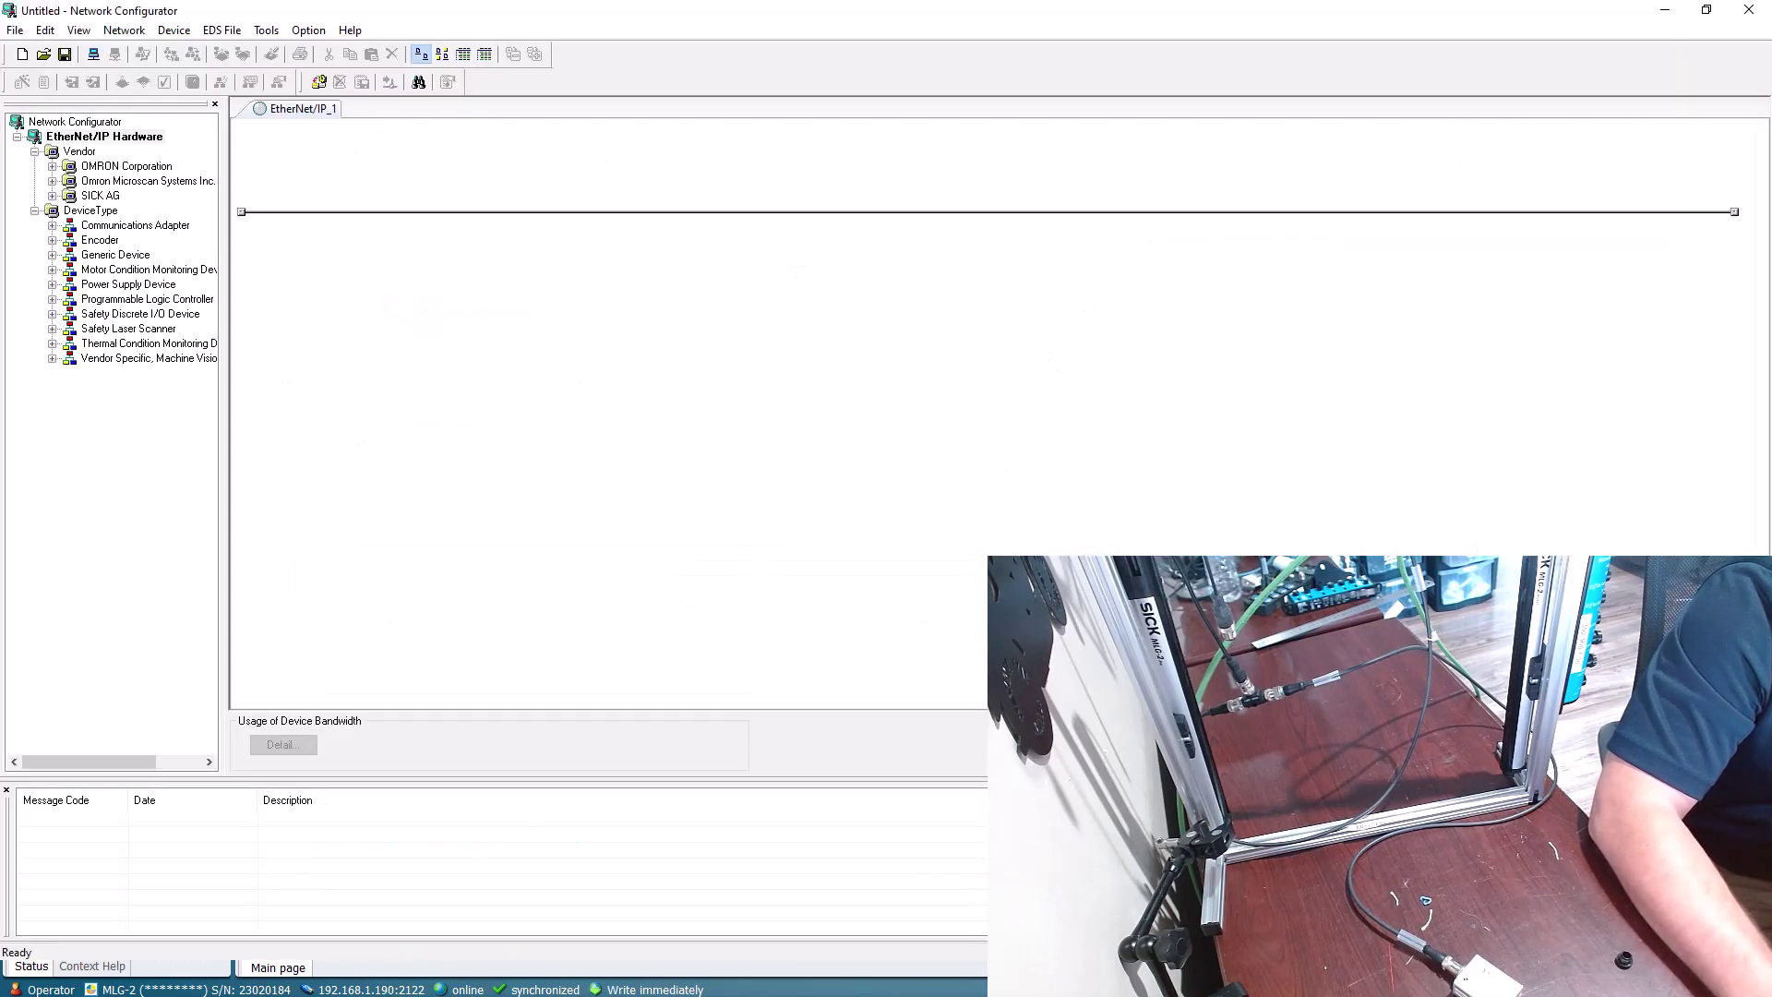
click(220, 30)
click(236, 48)
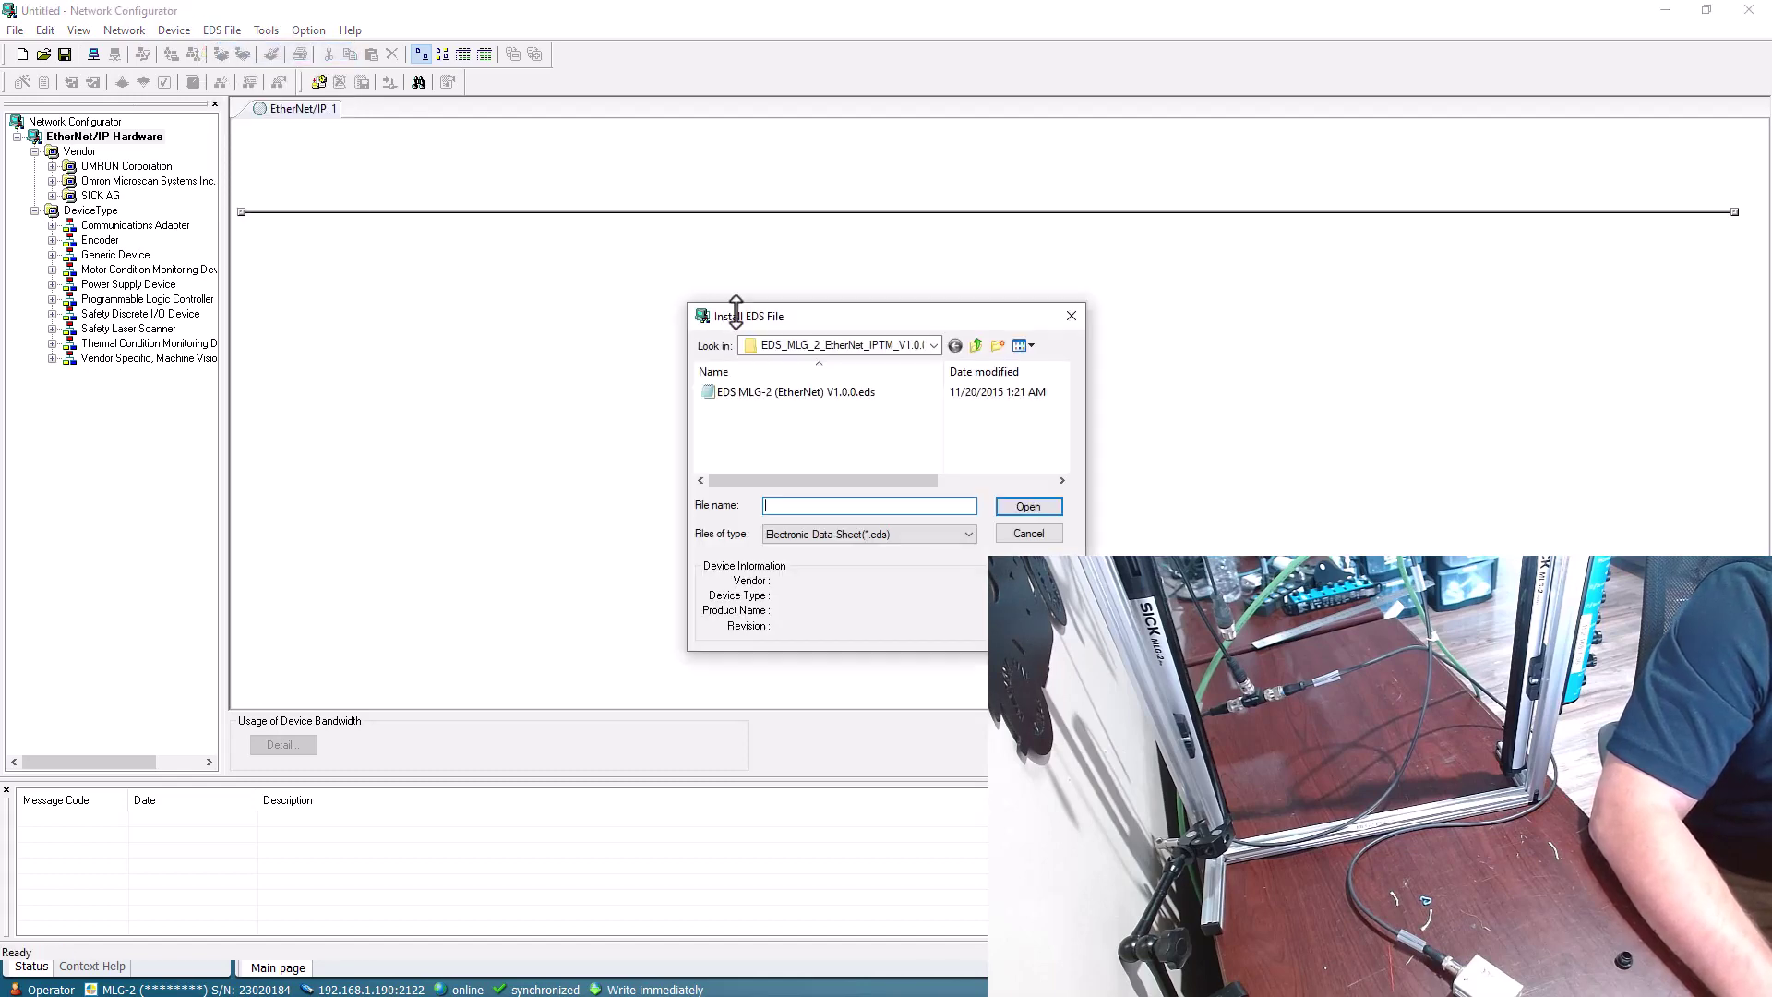
click(833, 345)
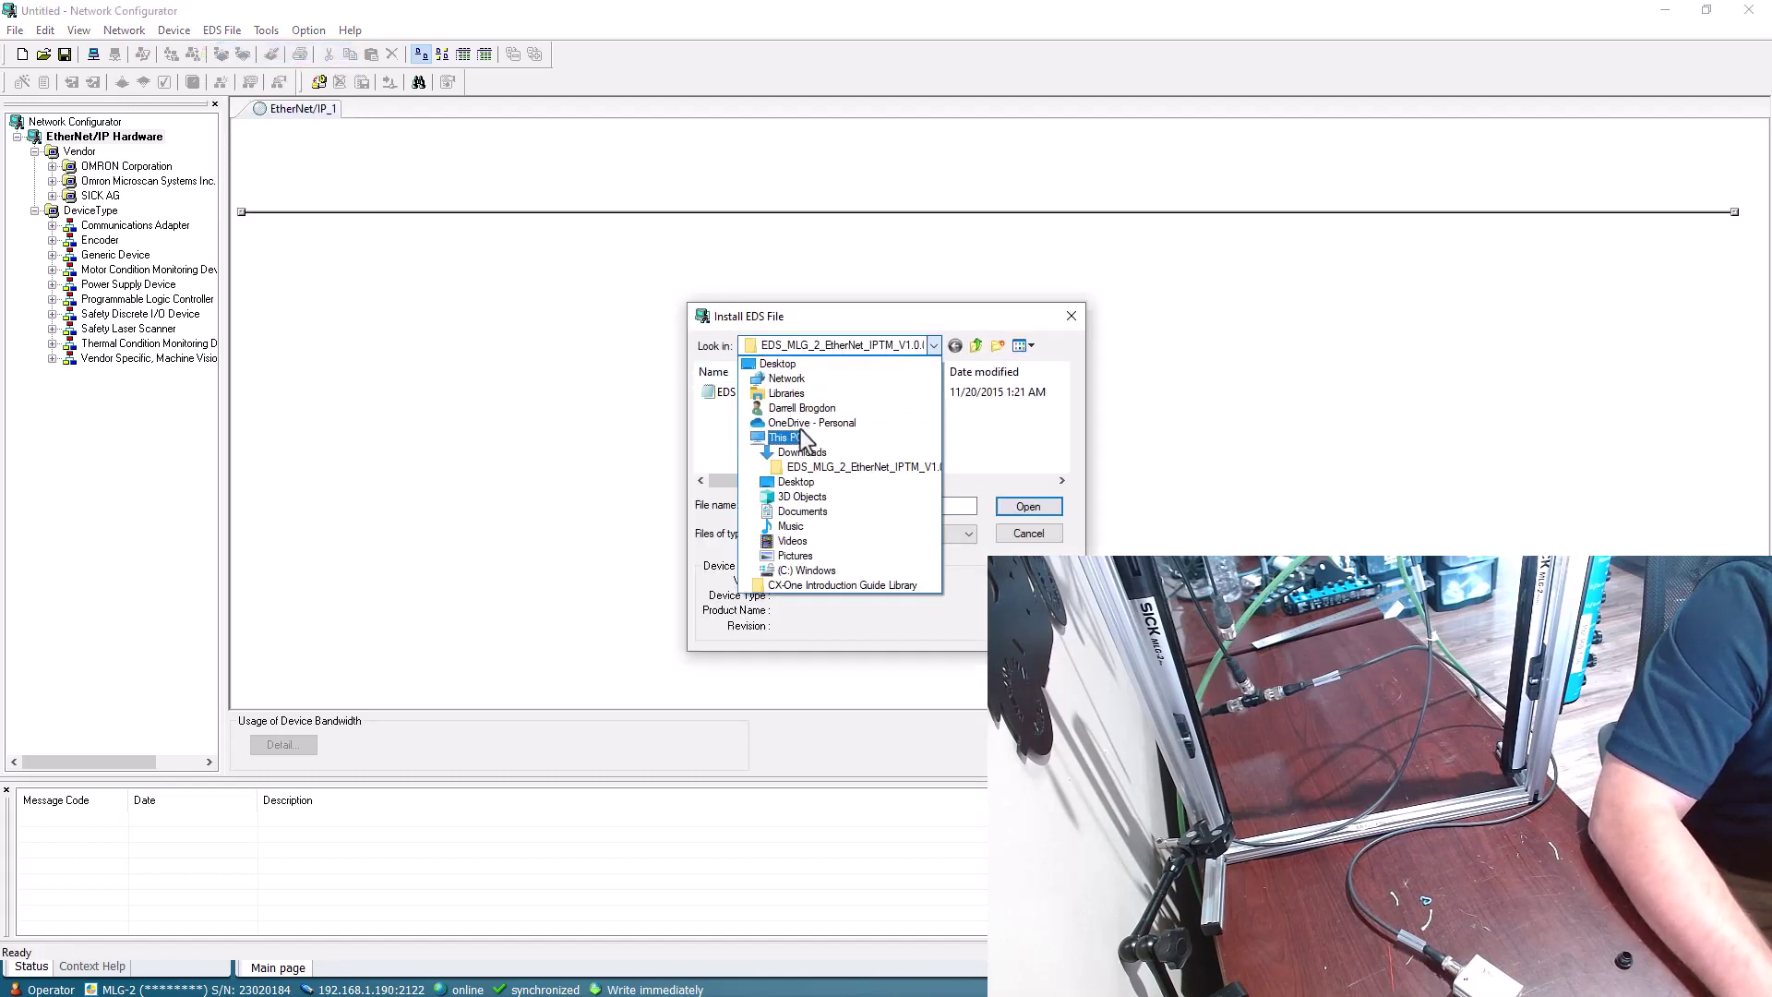
click(798, 454)
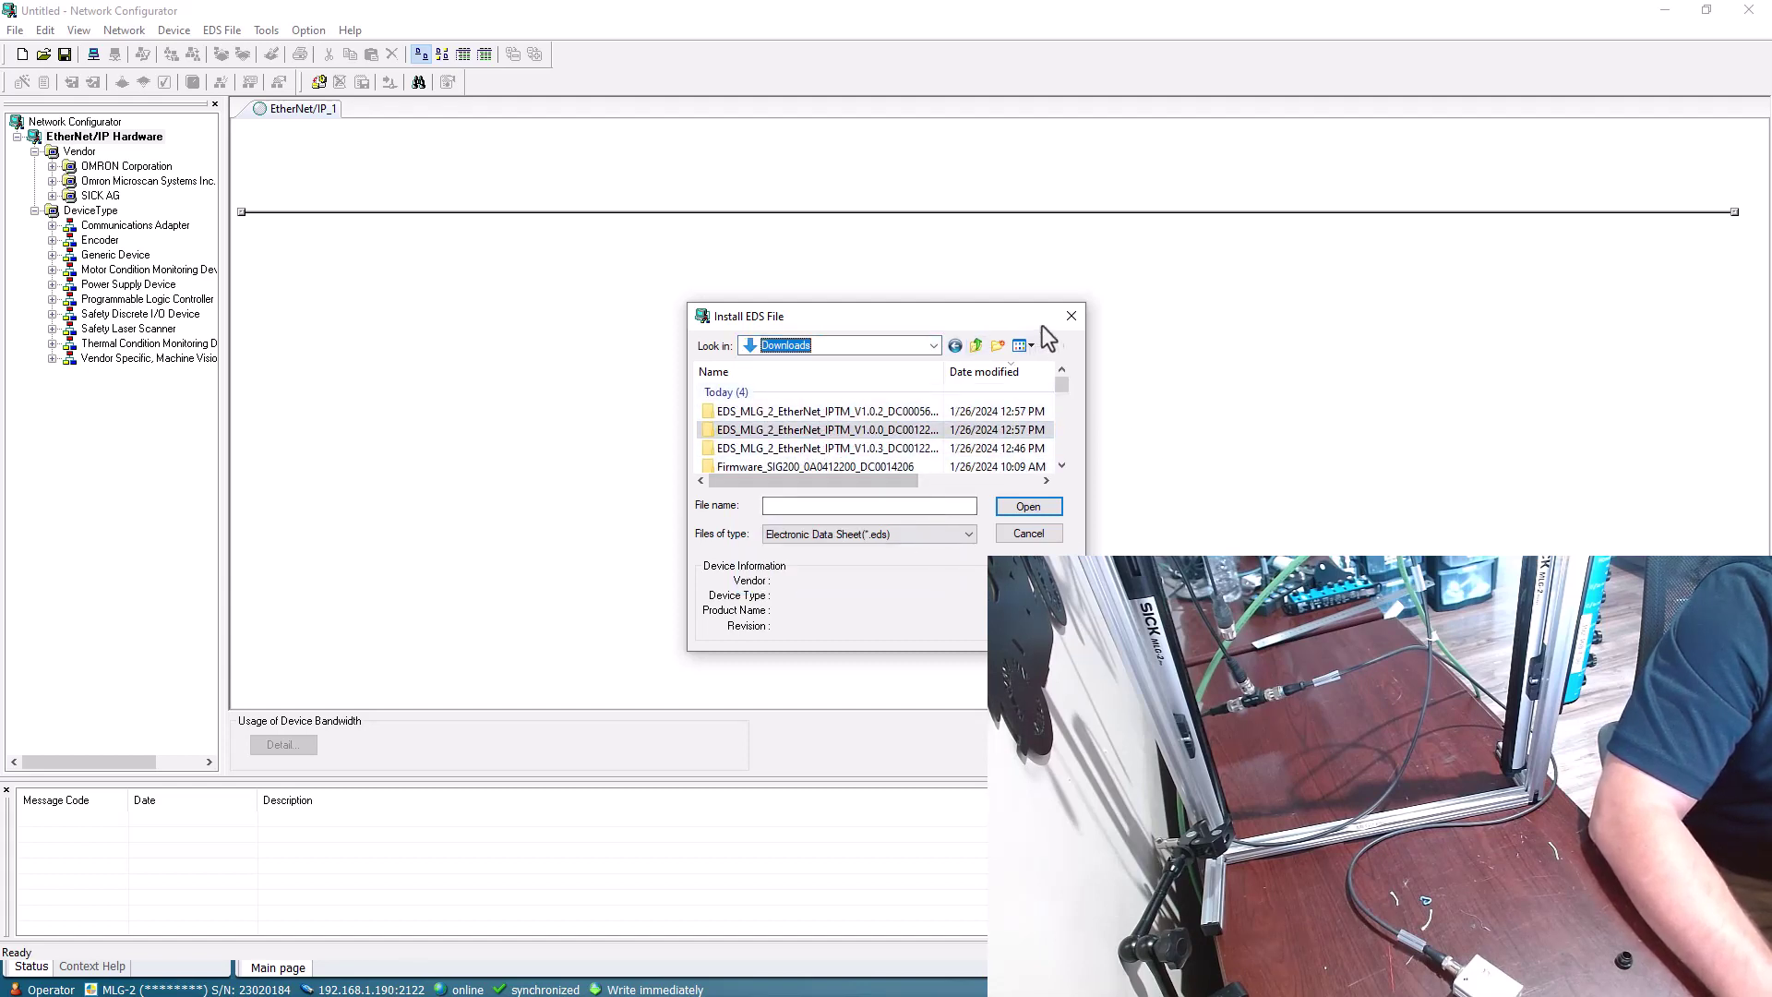
- Cancel the EDS install and go online through the BackPlane CJ1W-EIP21(CJ2) port
click(1071, 317)
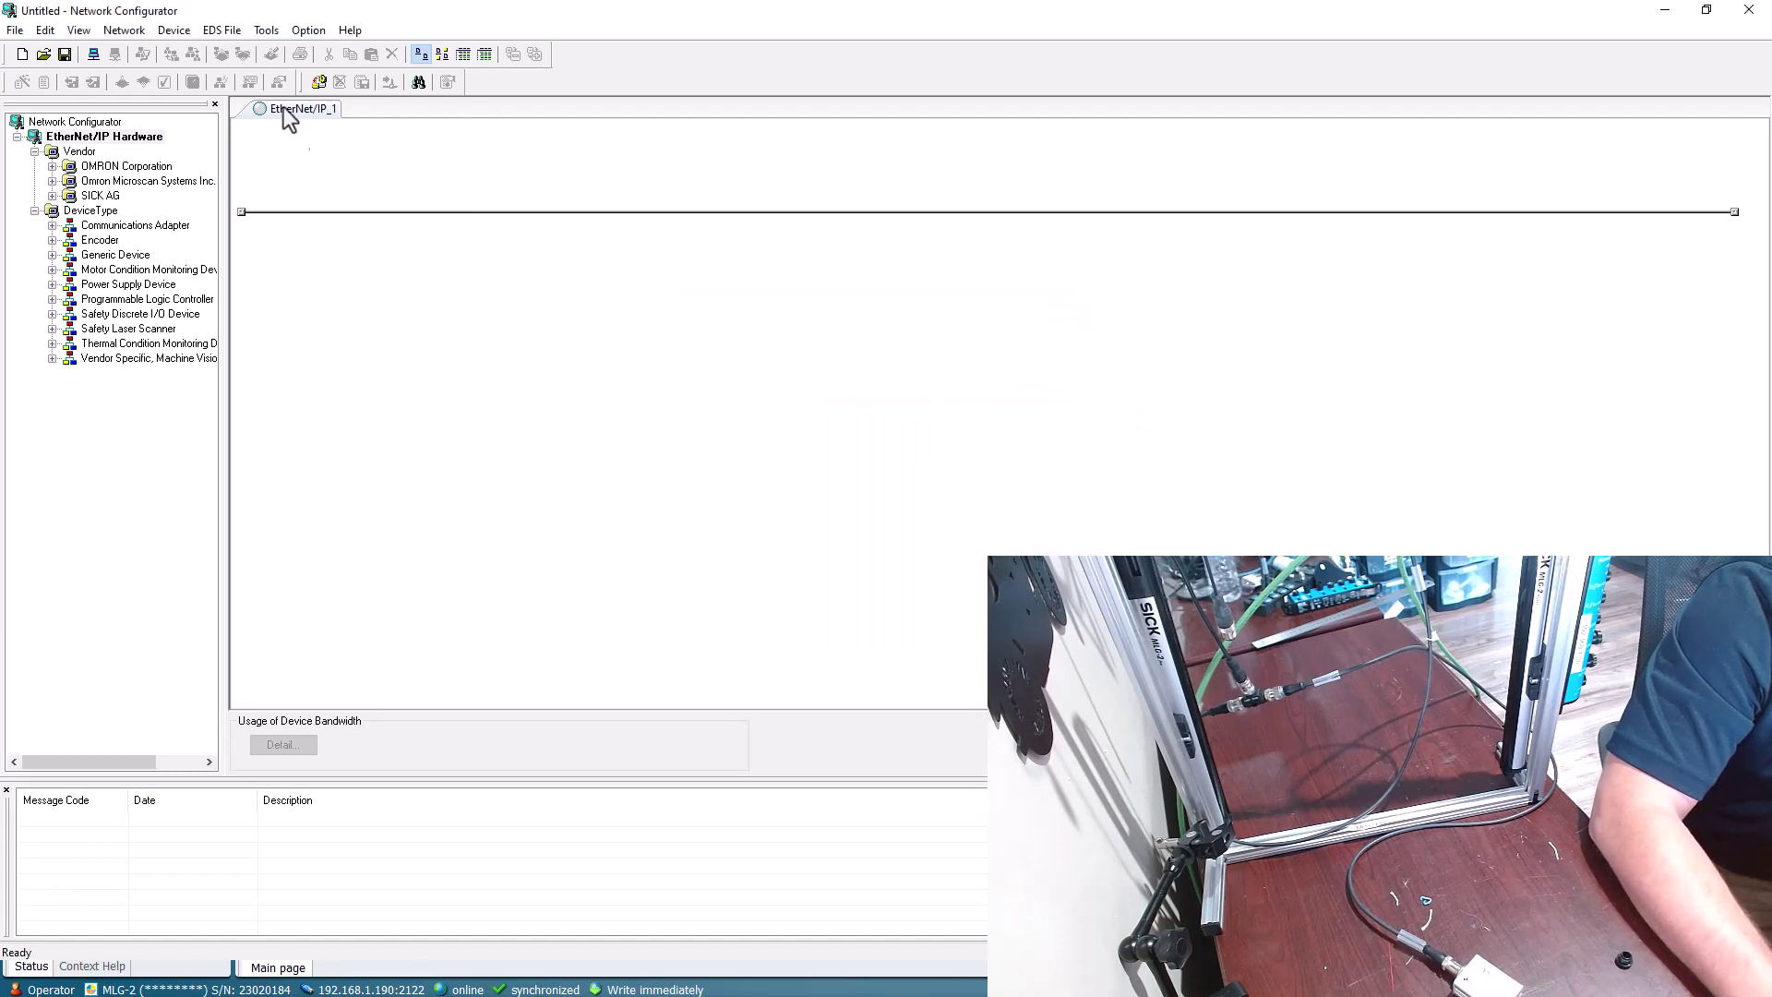
click(124, 30)
click(149, 50)
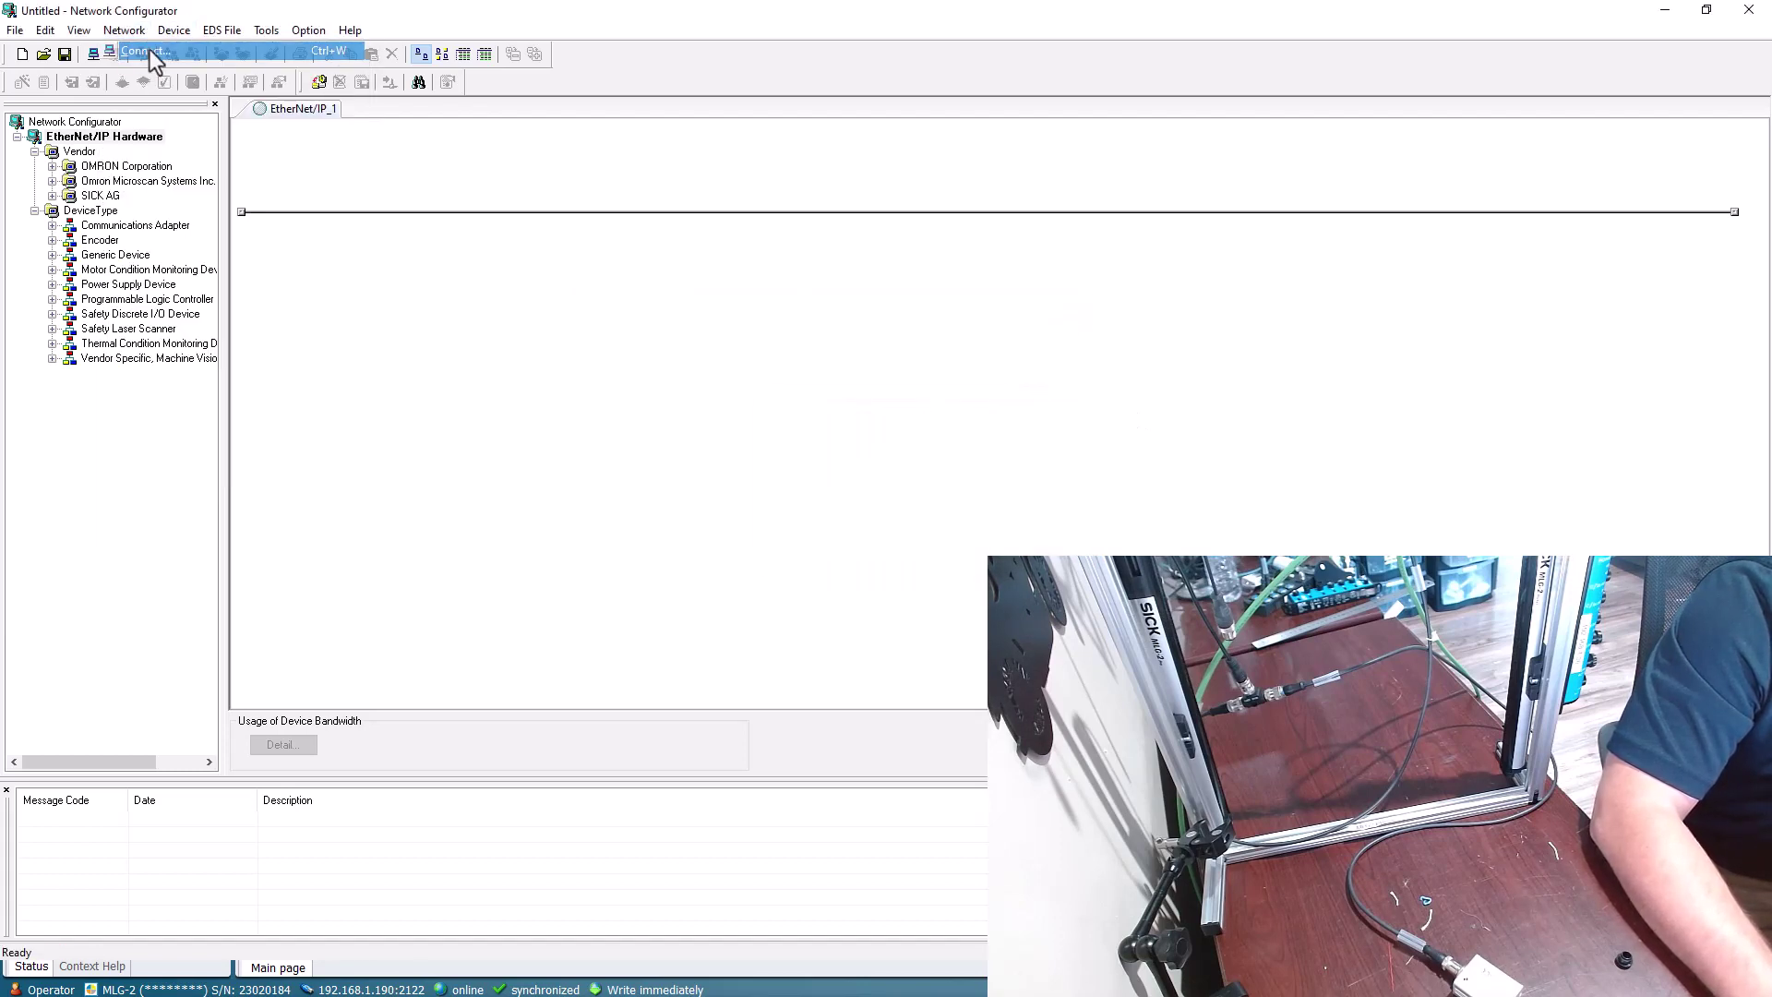
click(862, 539)
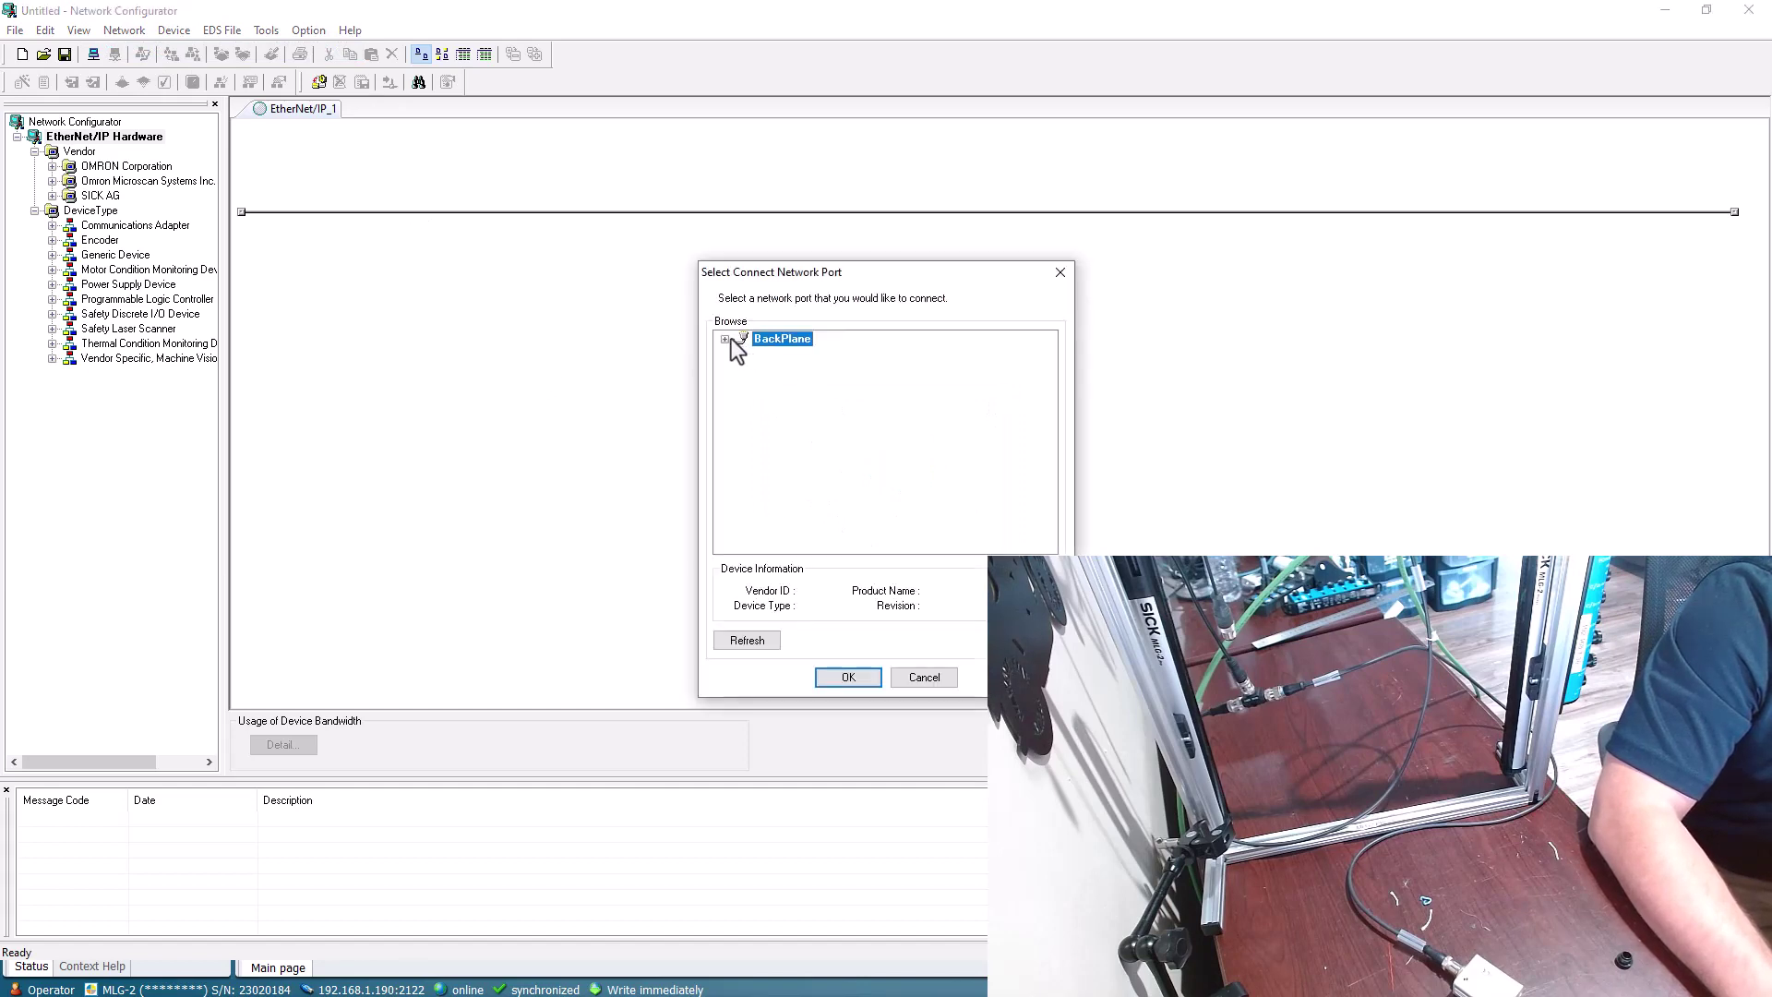
click(729, 340)
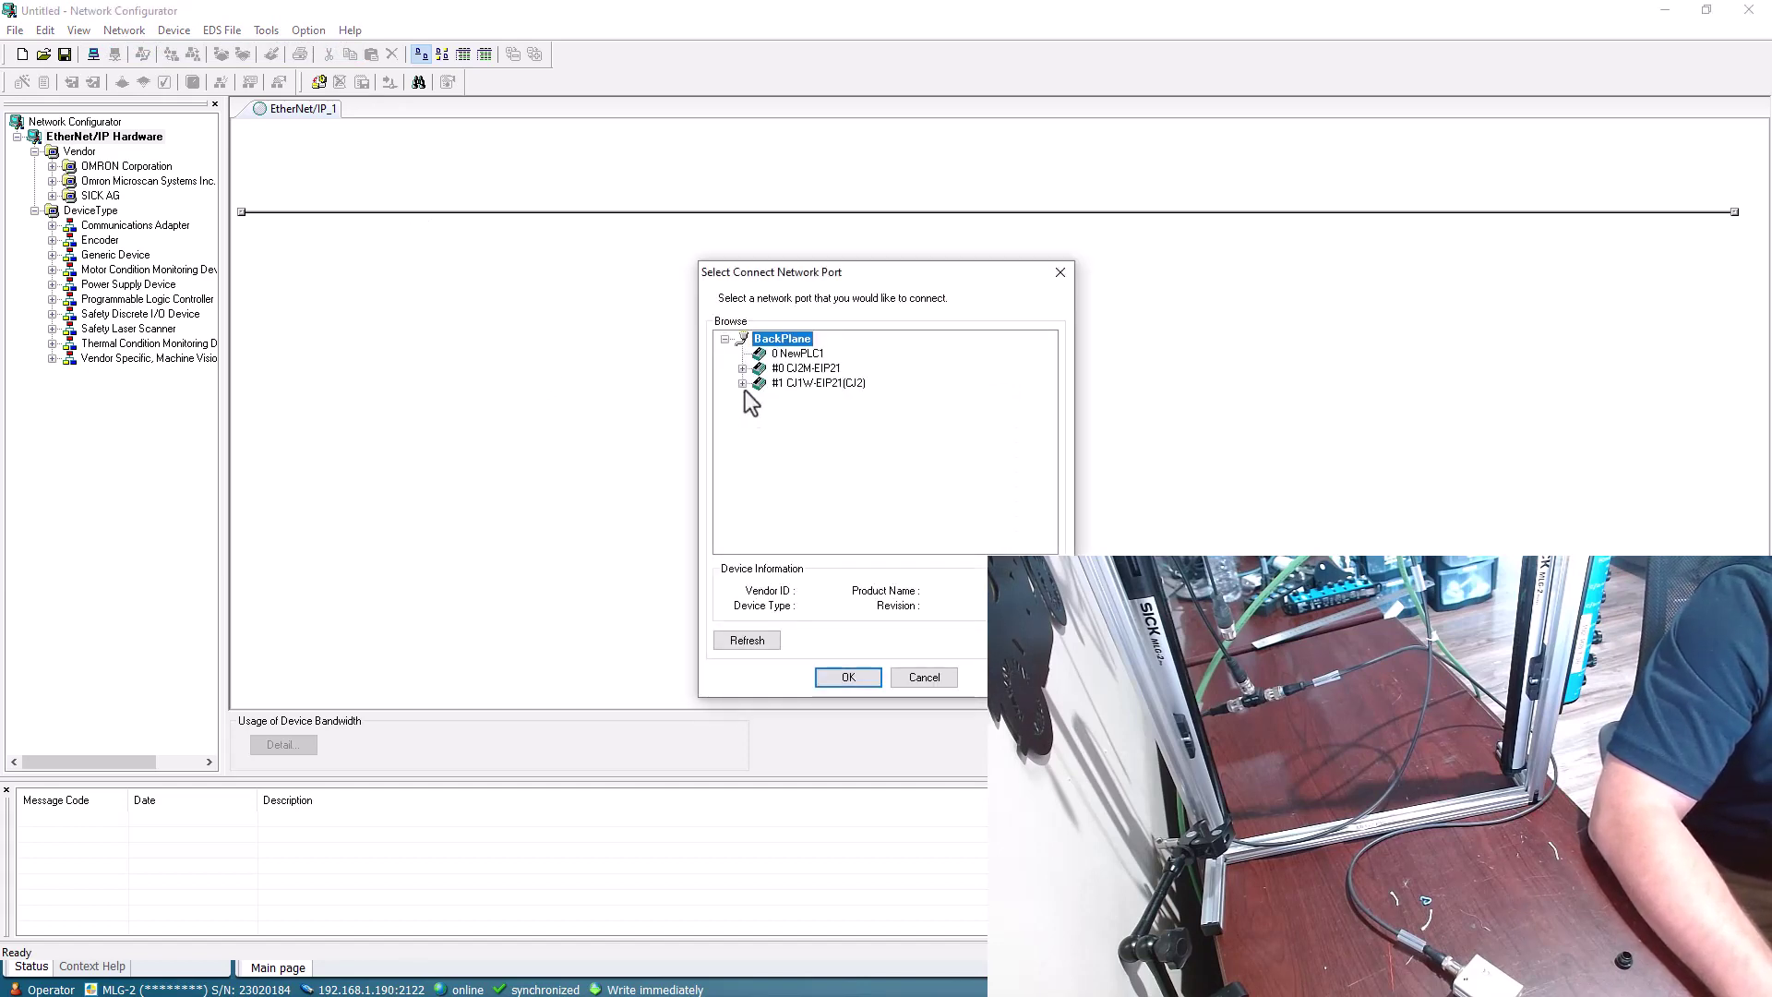
click(746, 383)
click(801, 397)
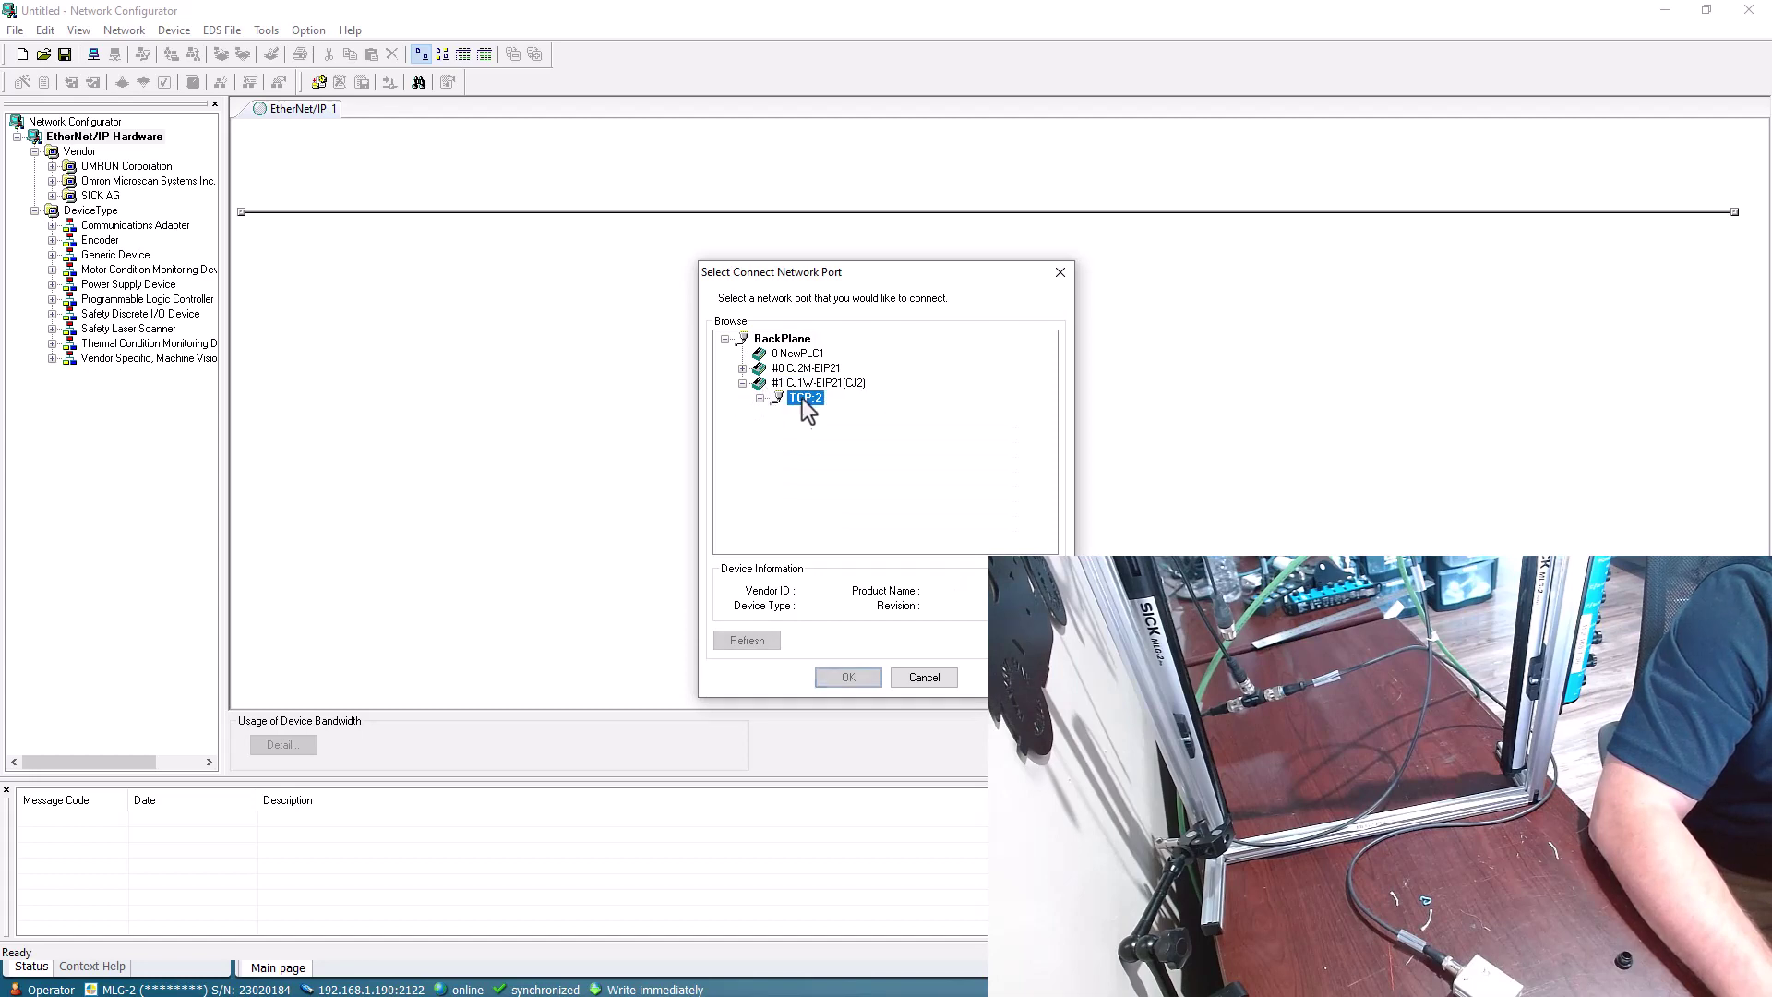
click(871, 679)
click(842, 565)
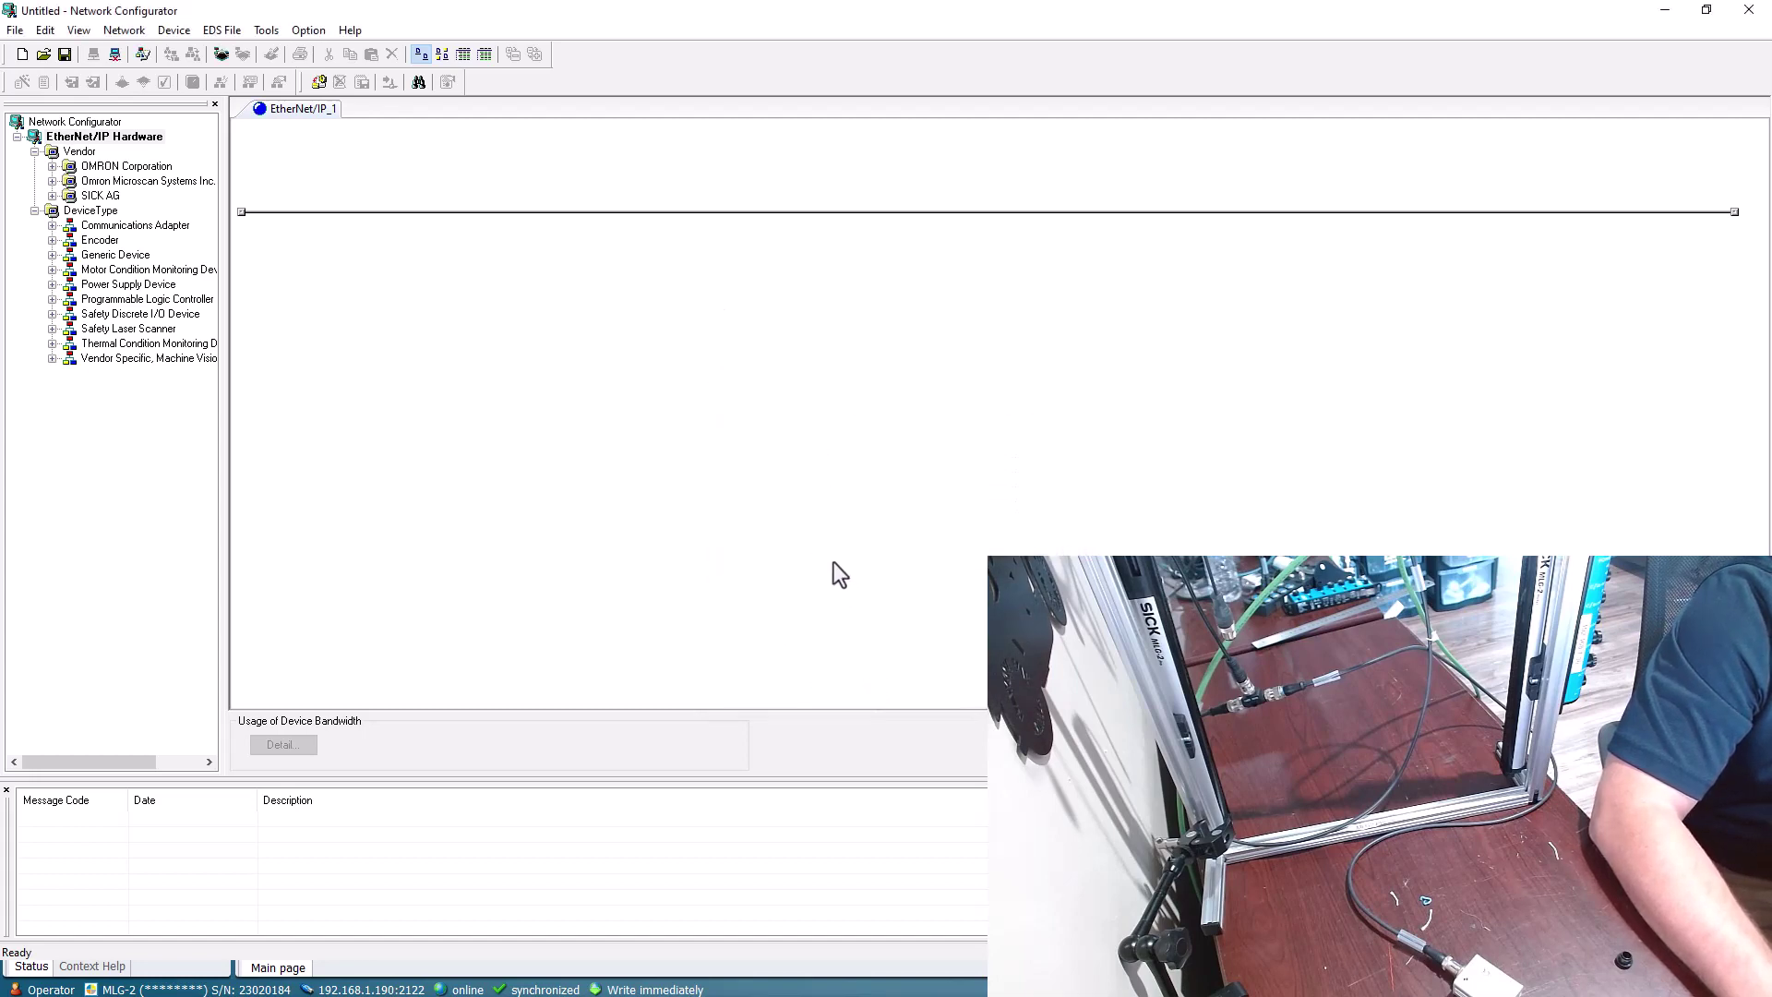
- Upload the network's device parameters, accepting the target device list
click(126, 31)
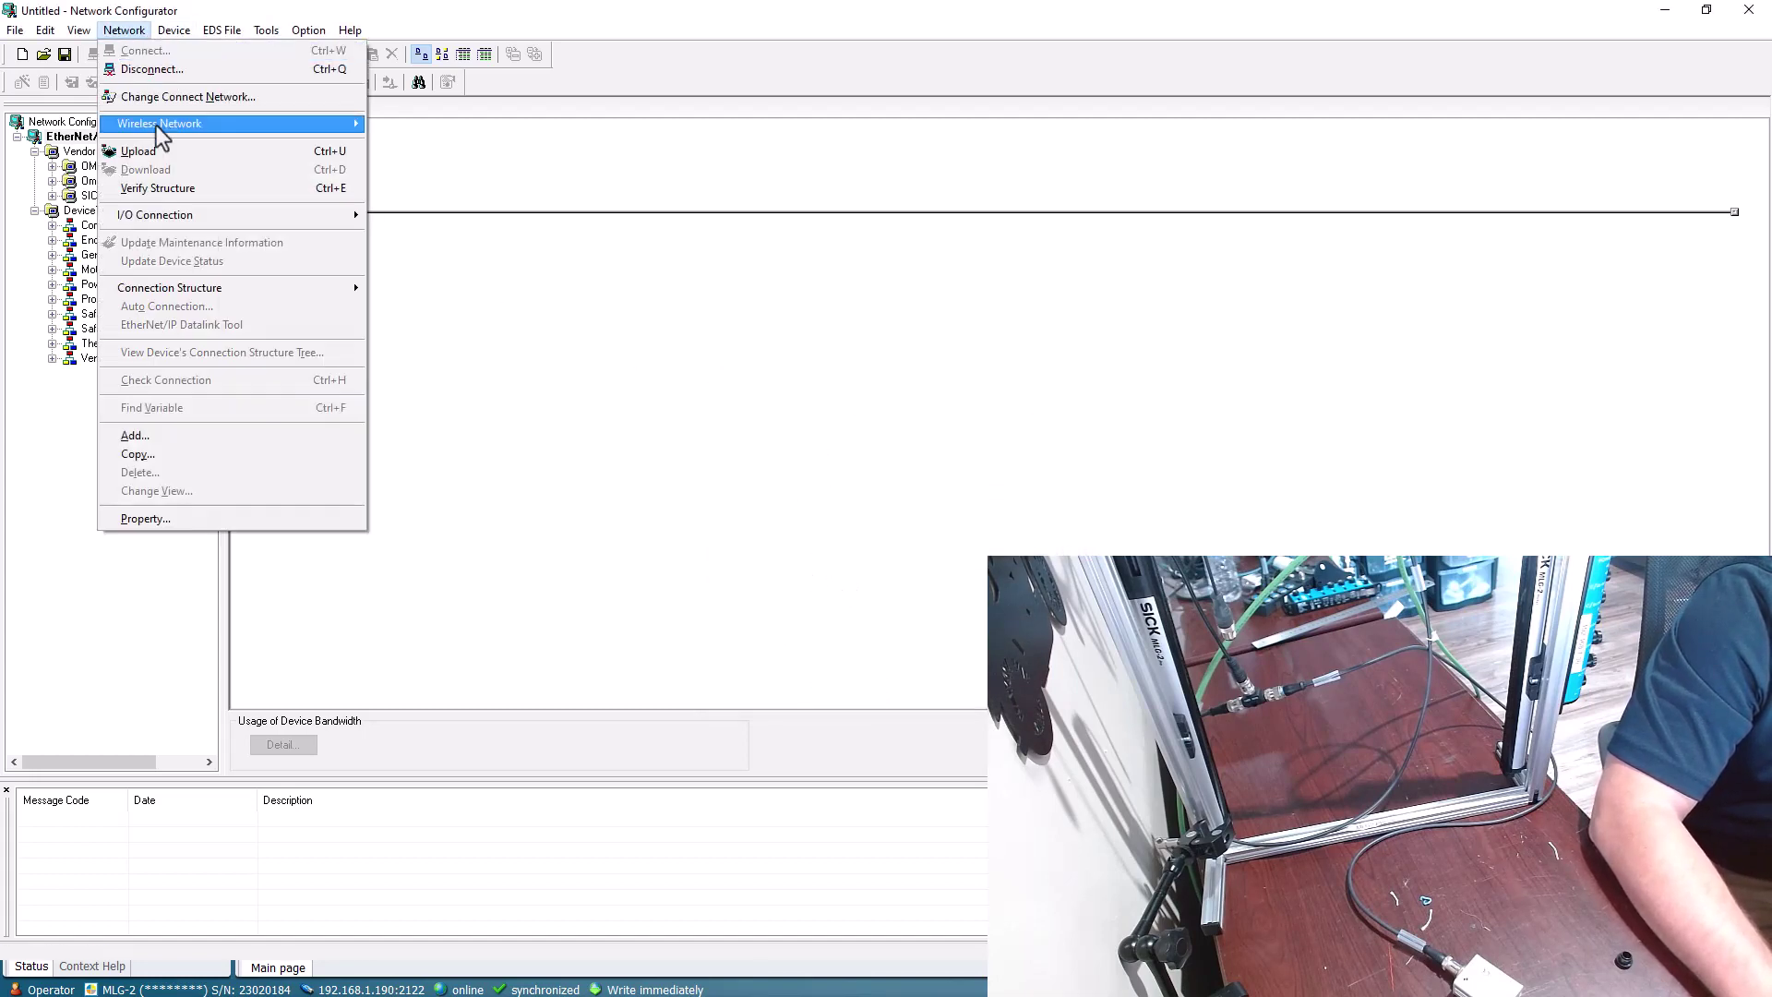
click(148, 150)
click(860, 547)
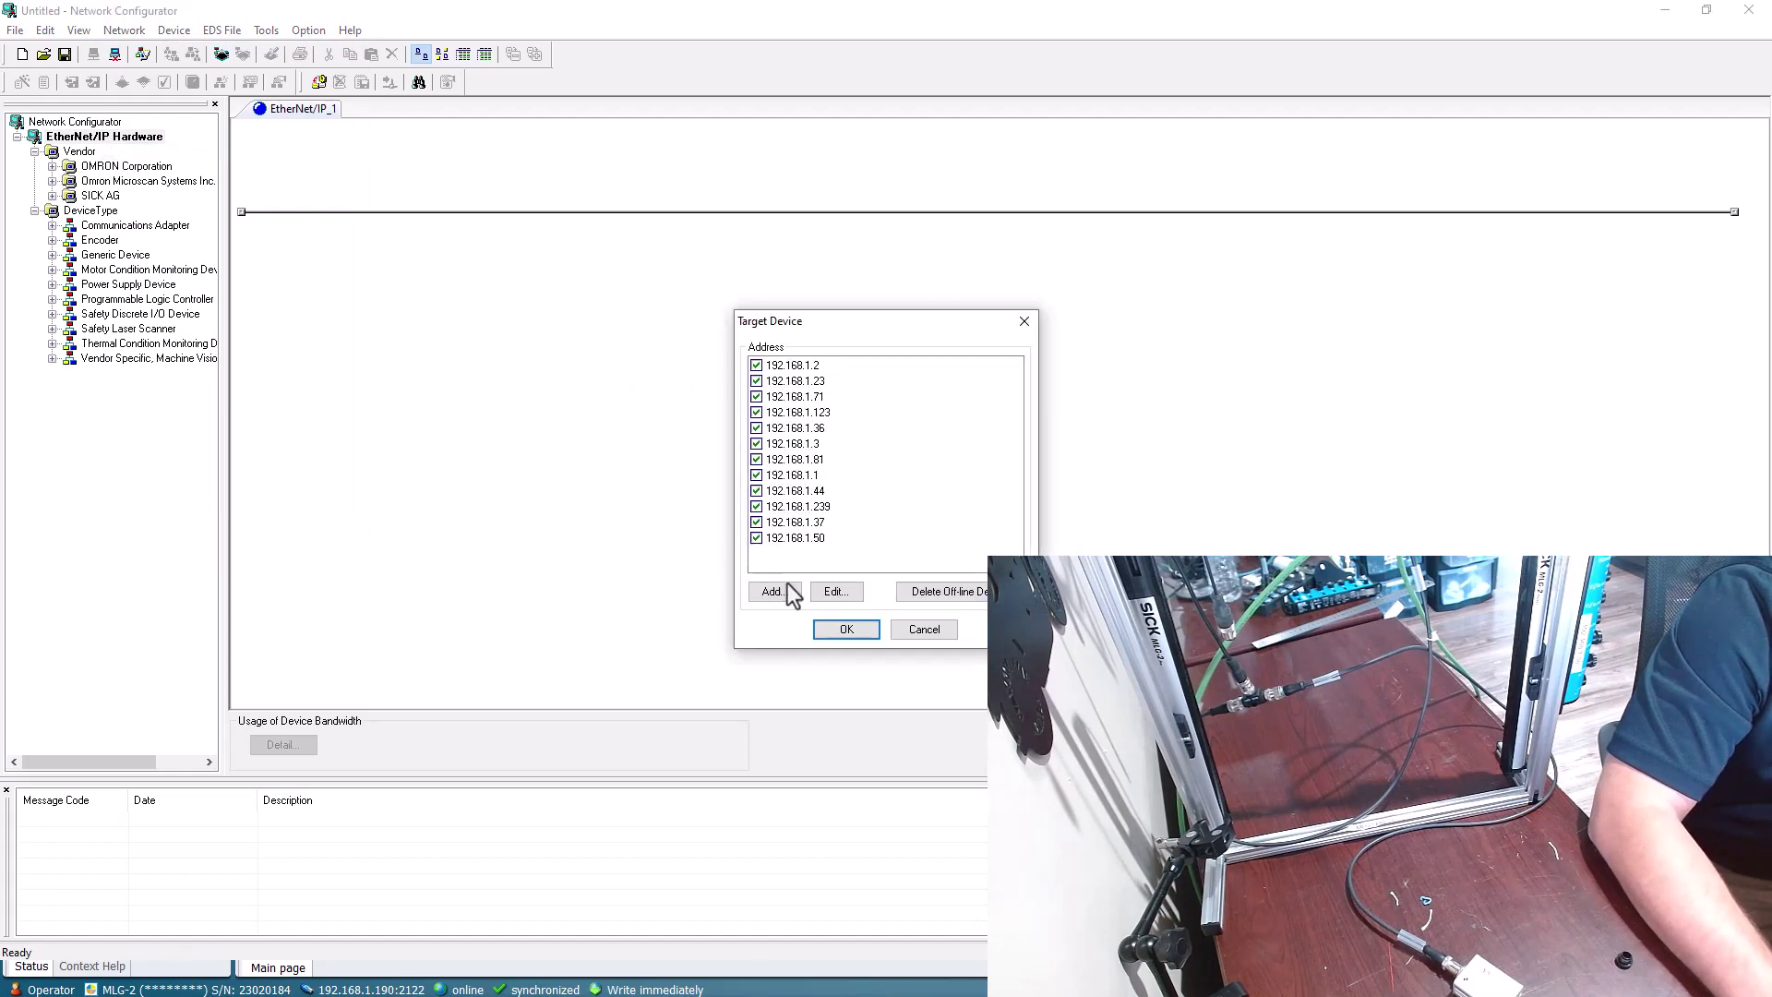
click(836, 632)
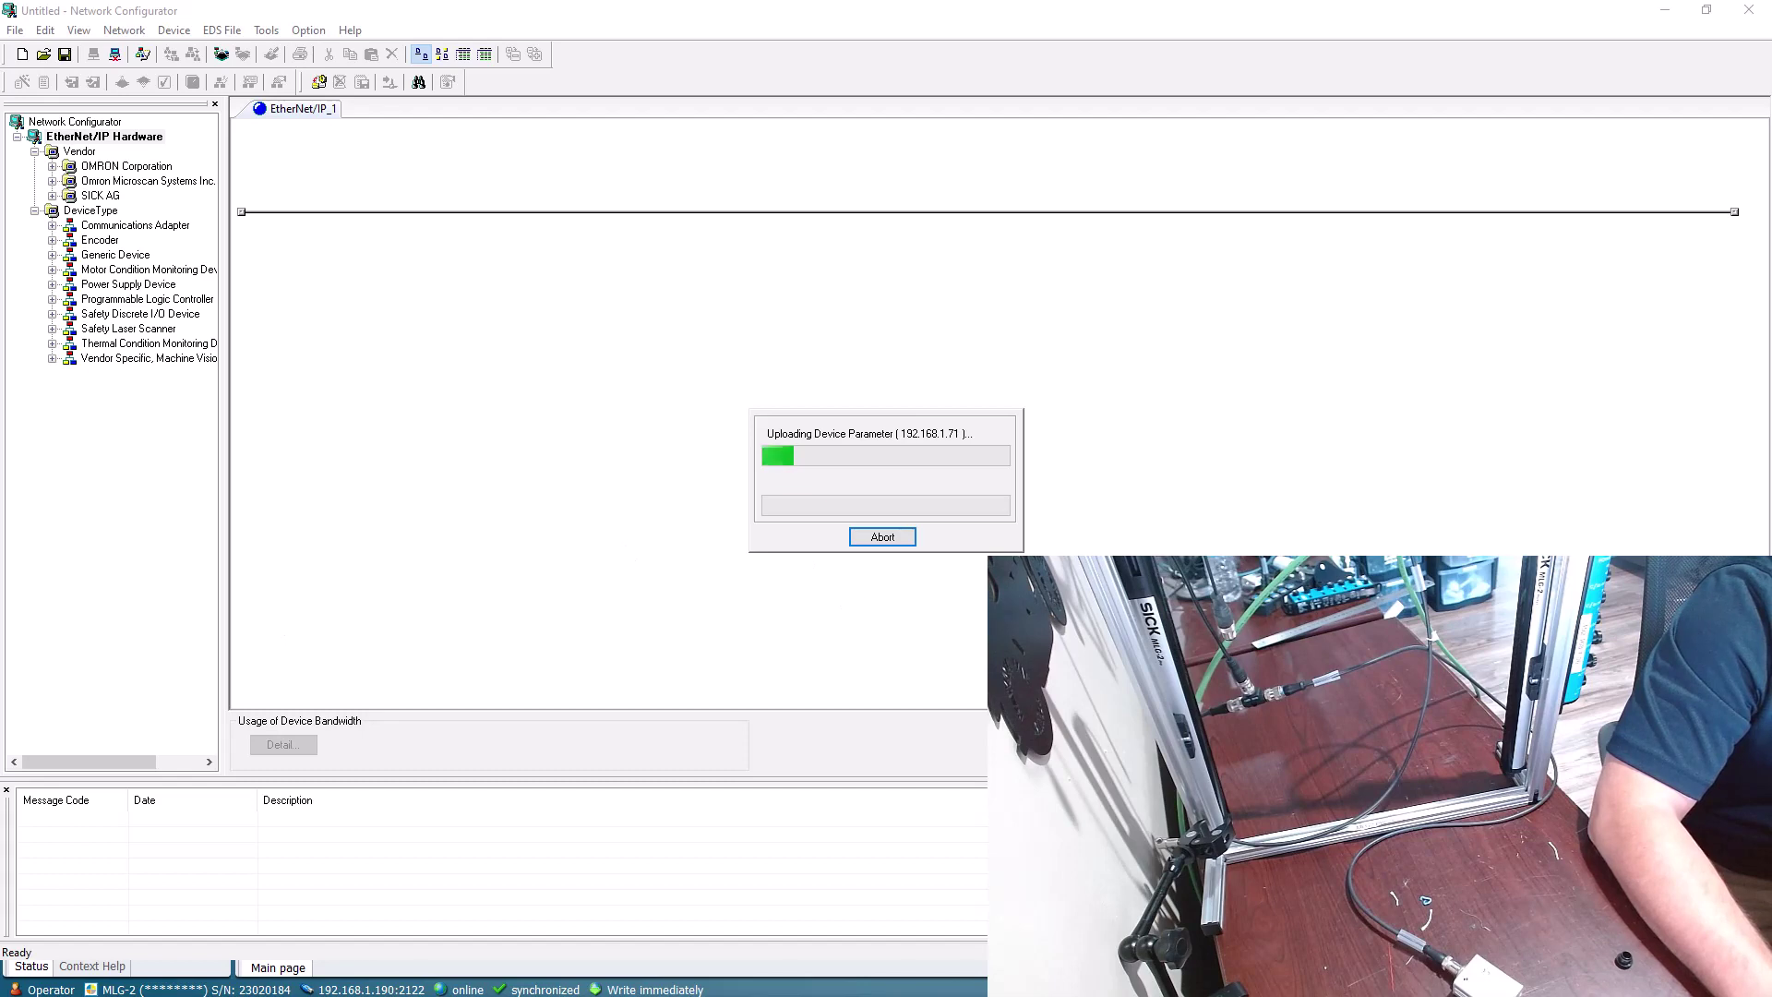
key(alt+Tab)
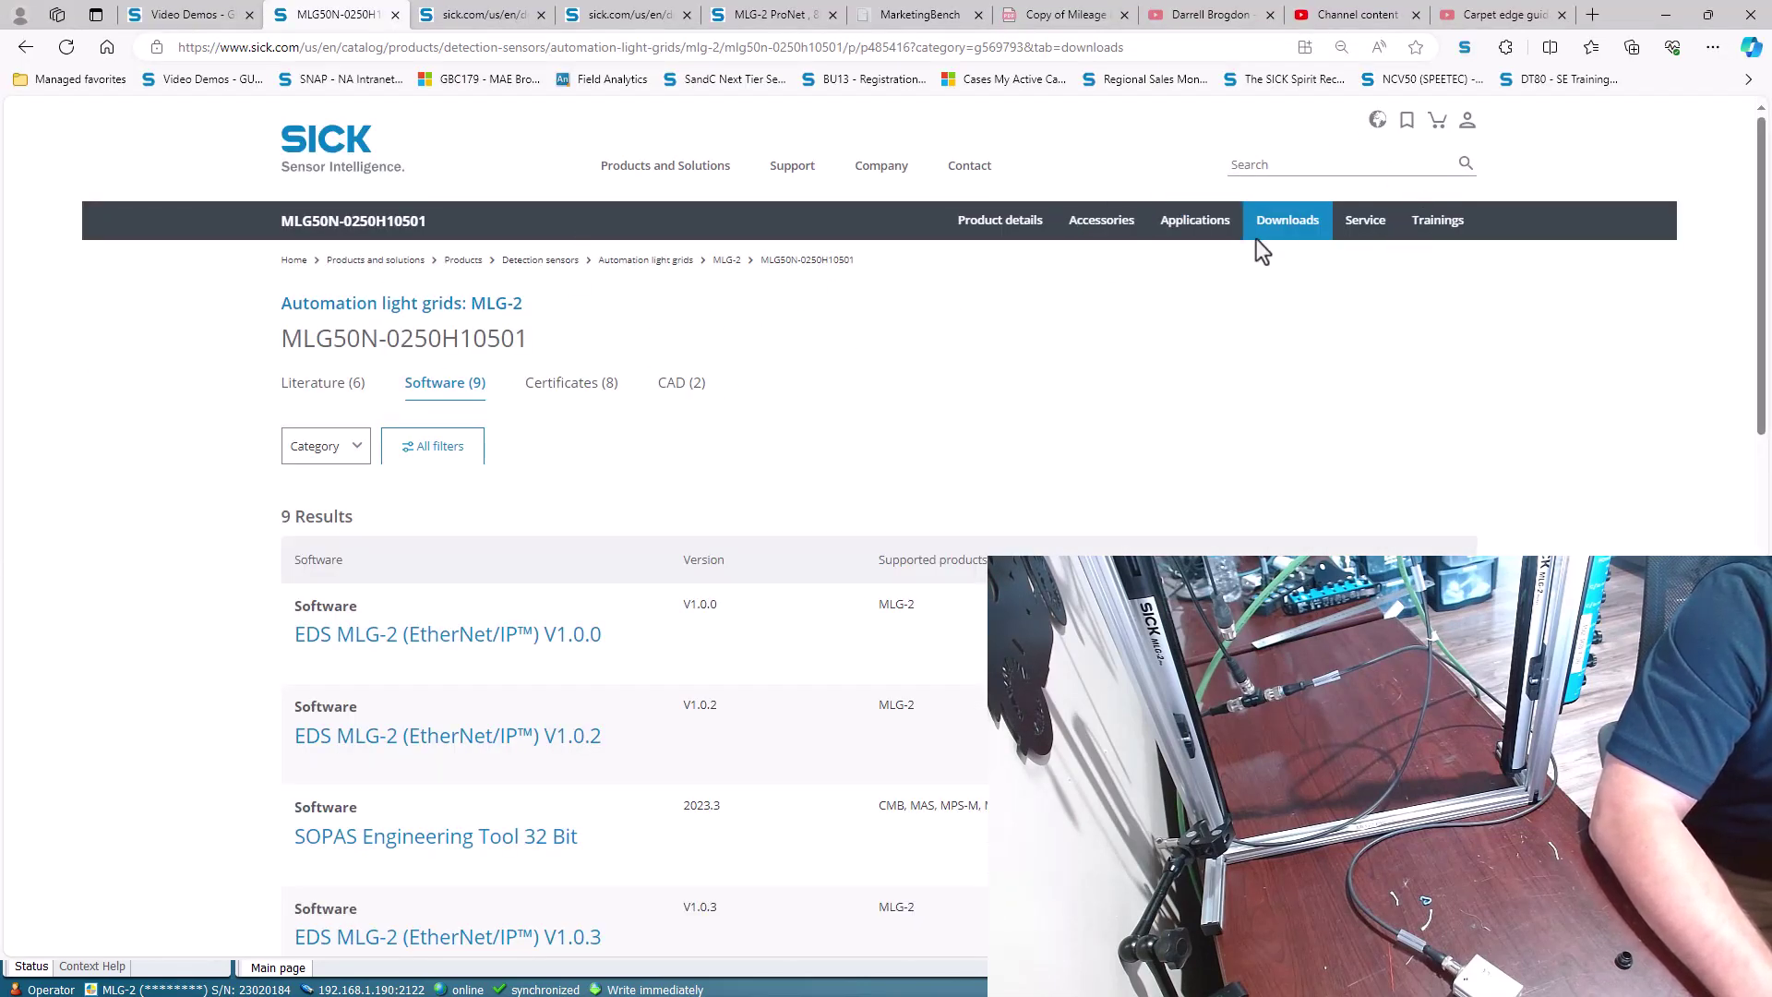
- Show the MLG-2 Literature documents, then go to the EDS MLG-2 (EtherNet/IP) V1.0.0 download tab
click(316, 382)
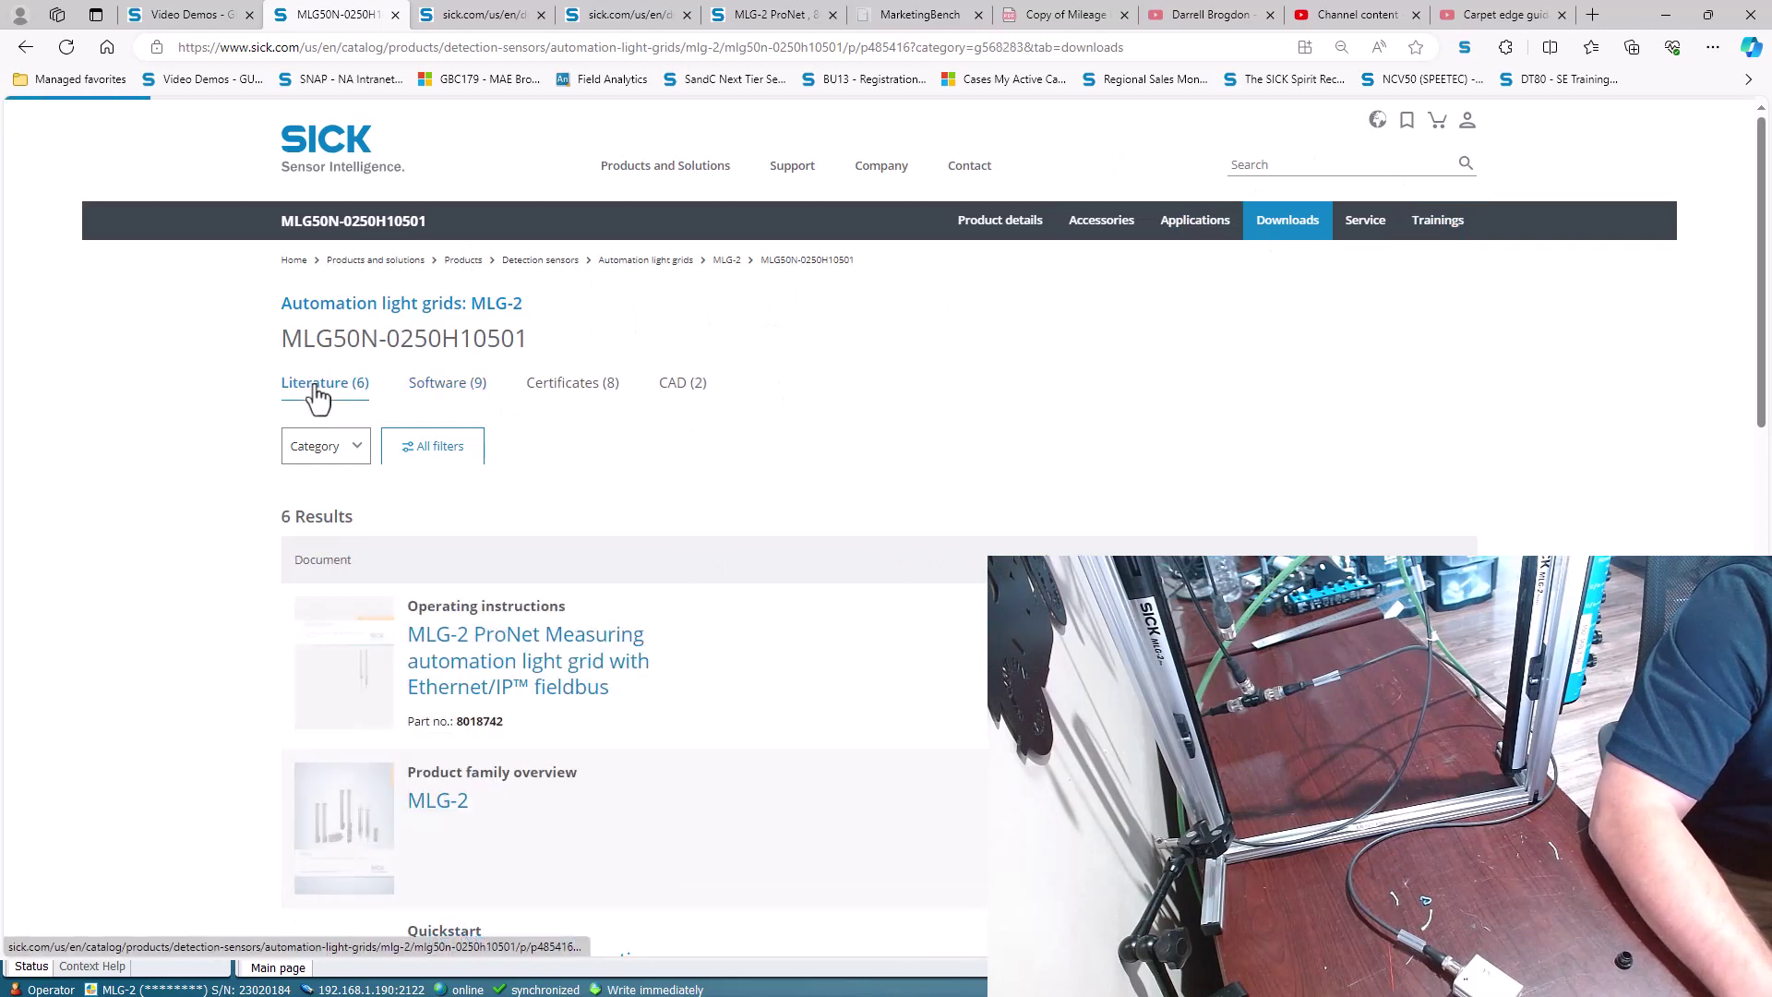
scroll(707, 410, down, 1)
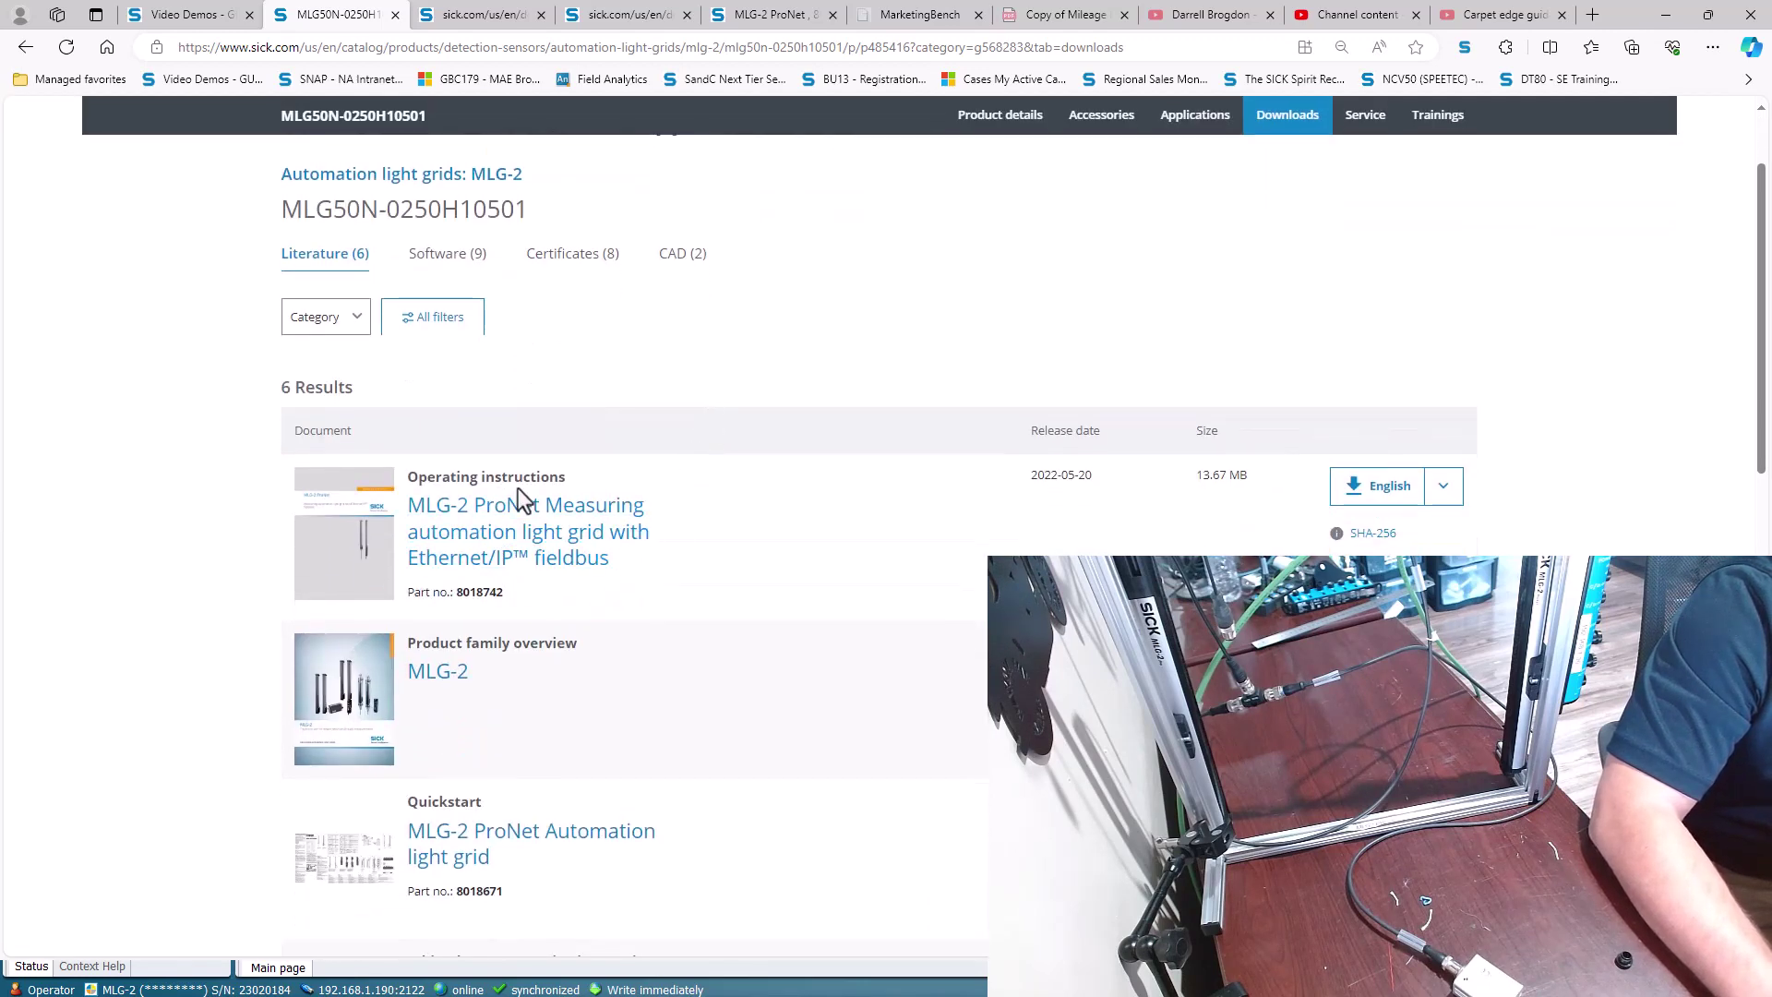
click(499, 28)
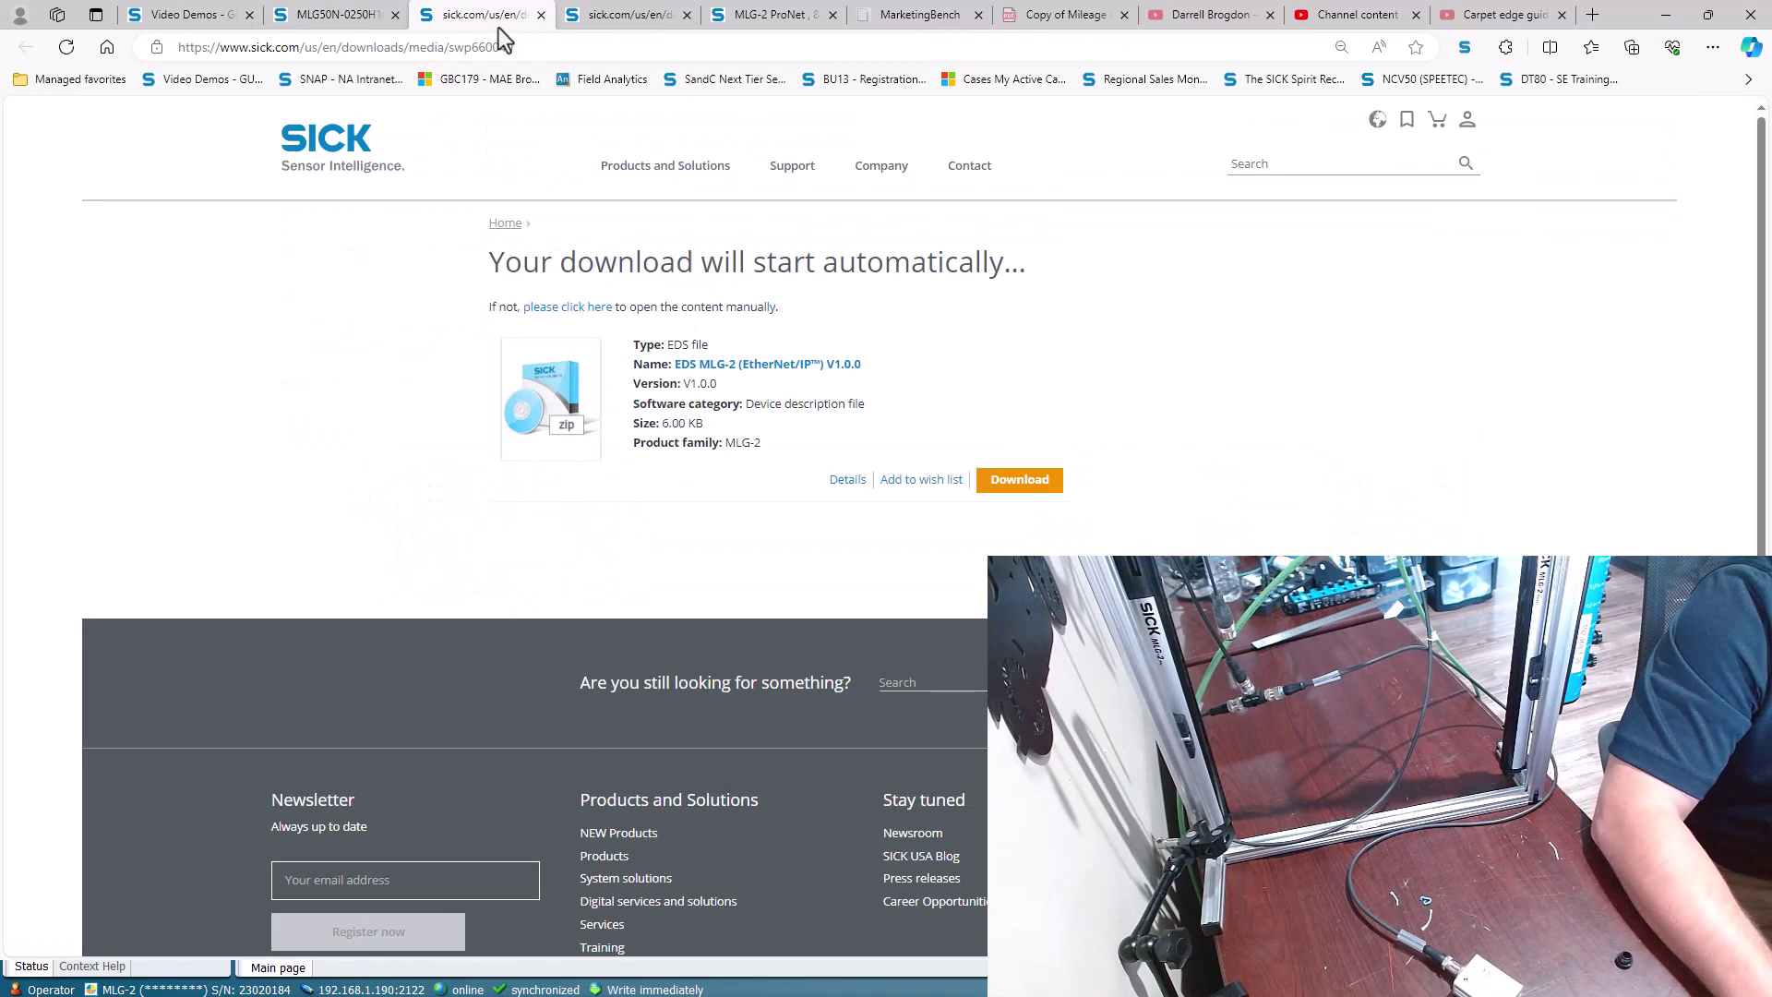
- Open the MLG-2 ProNet operating instructions PDF at Table 45: I/O assemblies, page 69
click(633, 27)
click(774, 17)
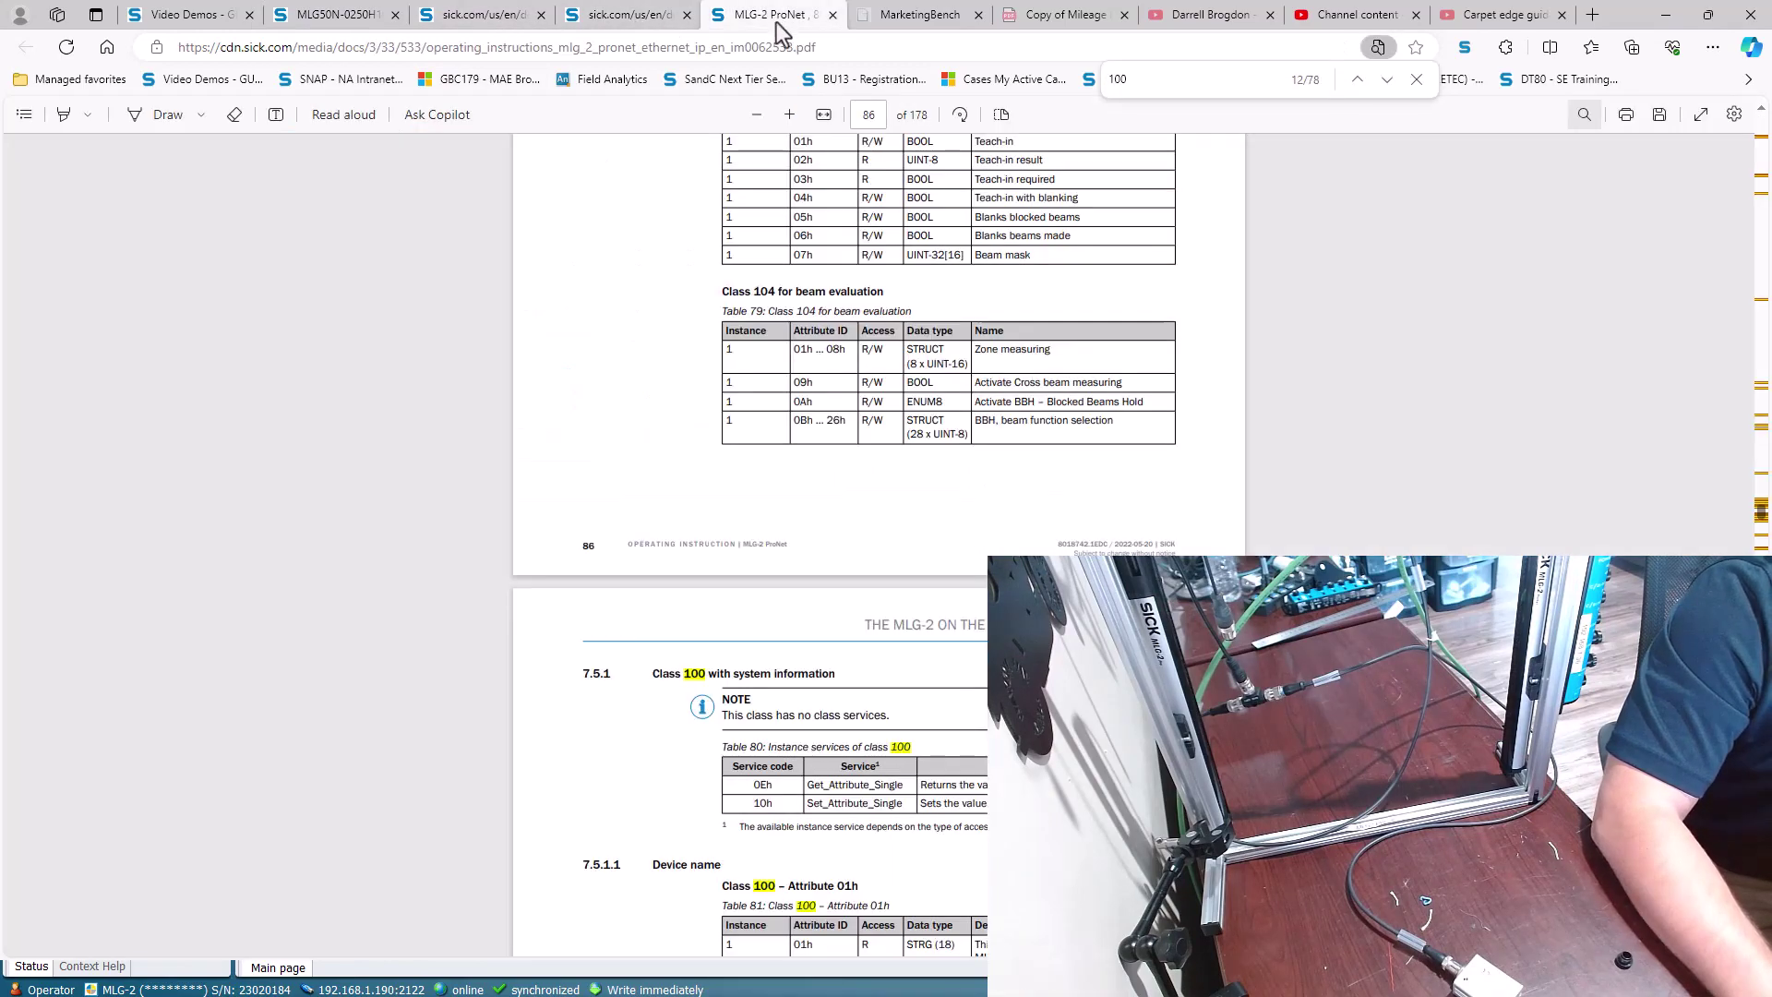
scroll(788, 290, up, 4)
scroll(787, 290, up, 15)
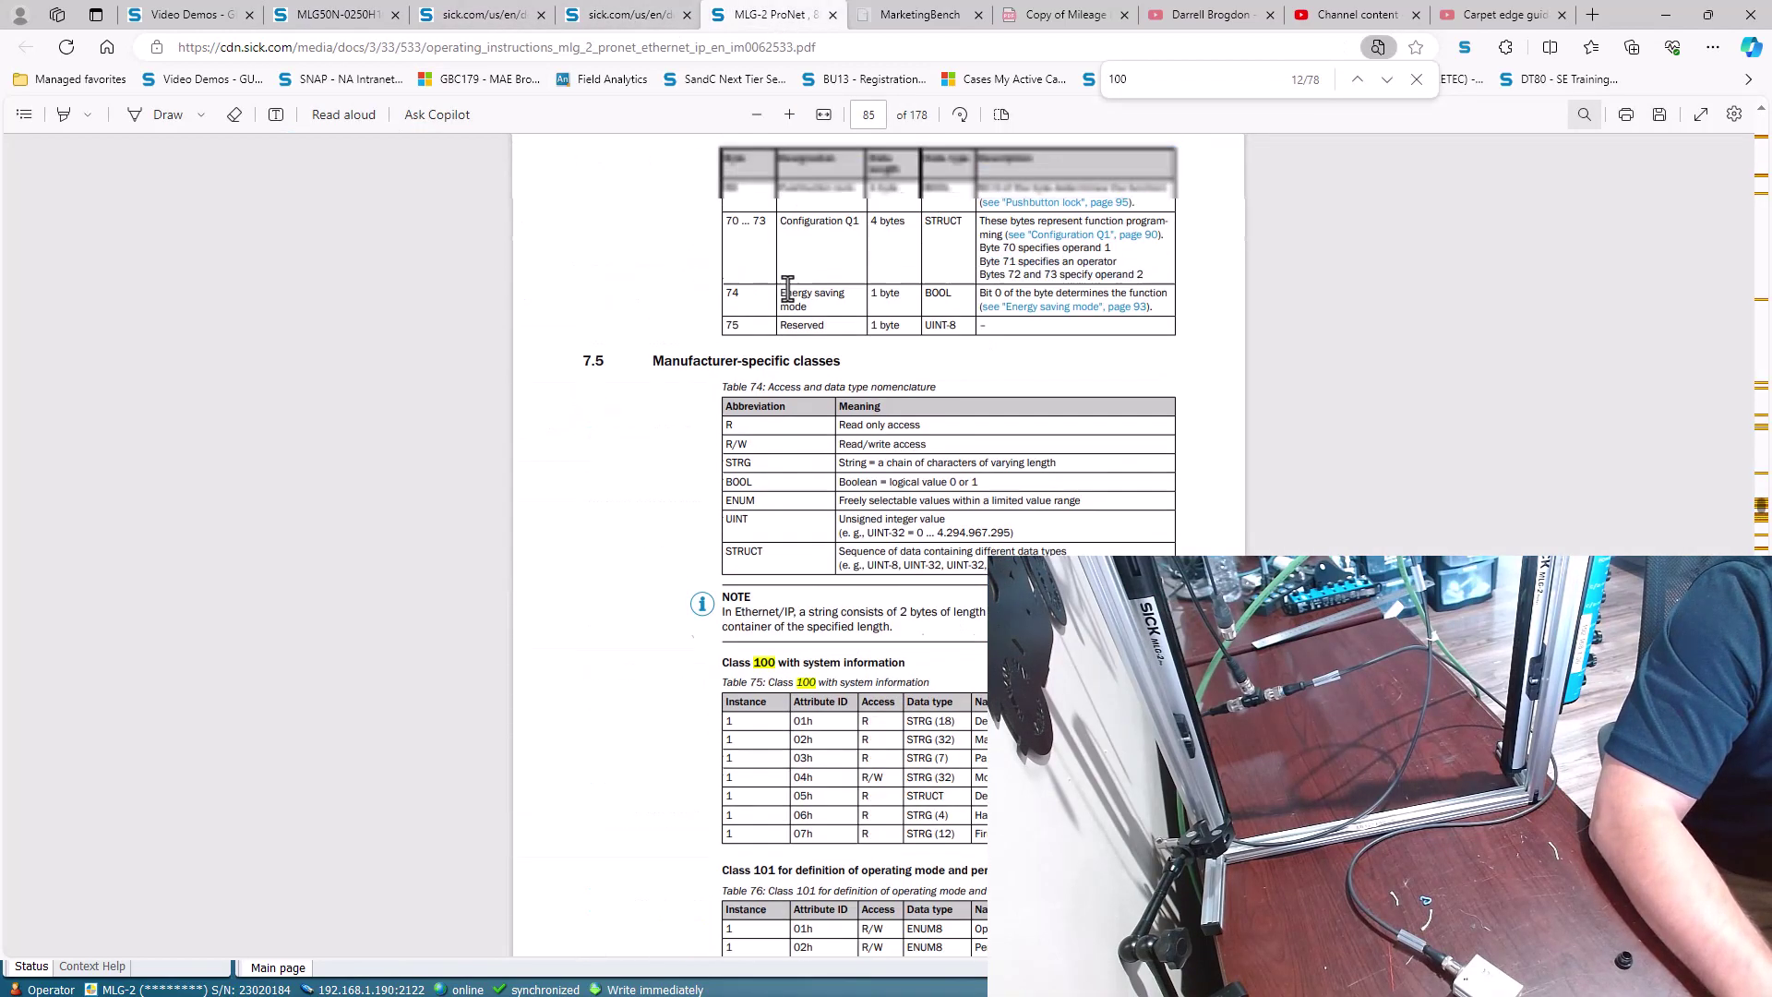
scroll(989, 424, up, 10)
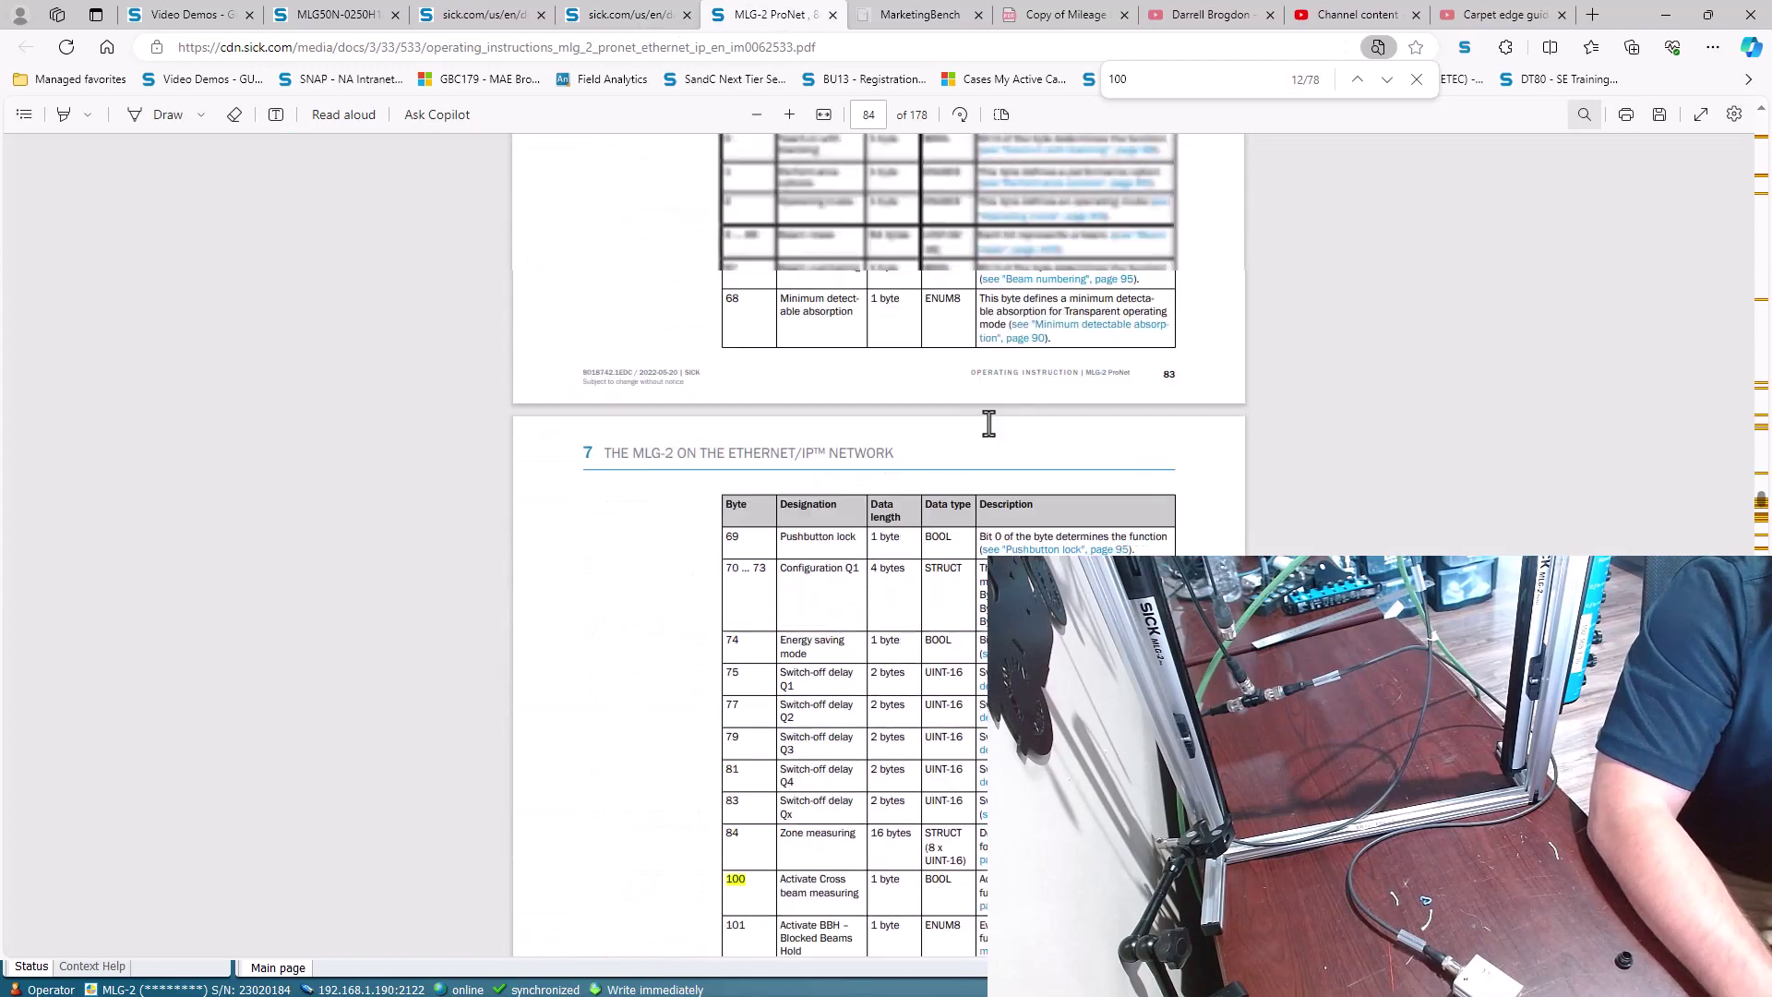
scroll(988, 423, up, 15)
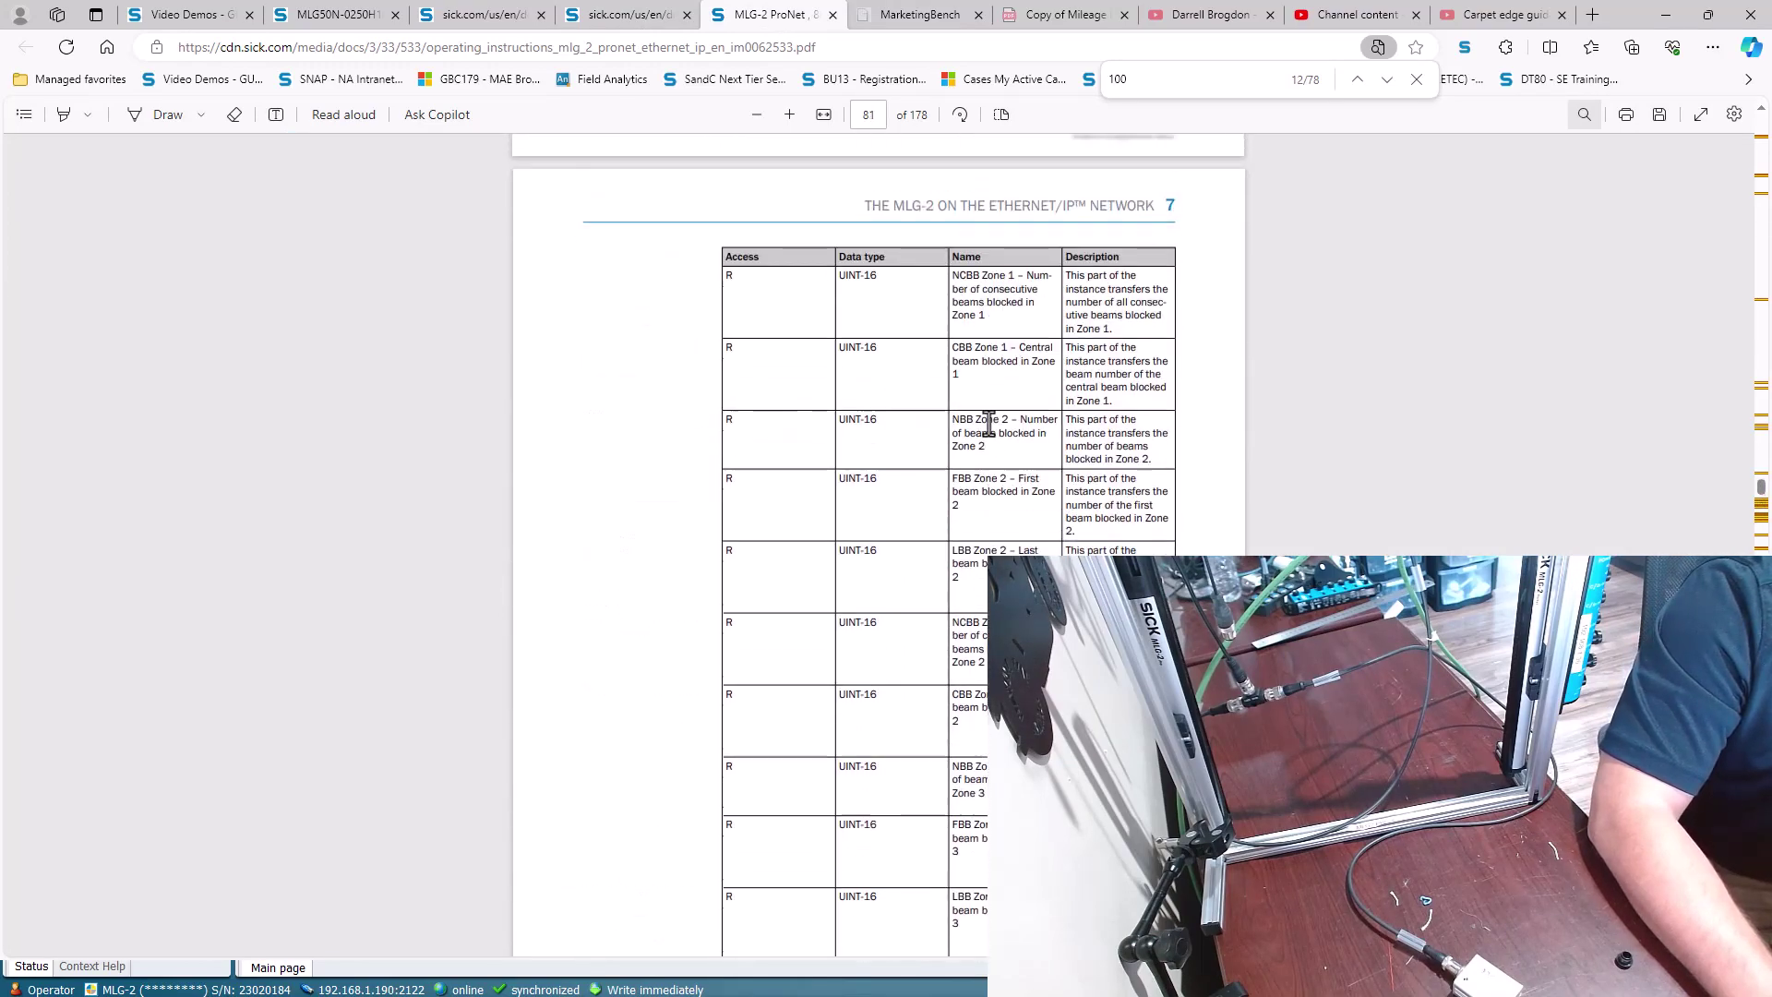
scroll(988, 424, up, 20)
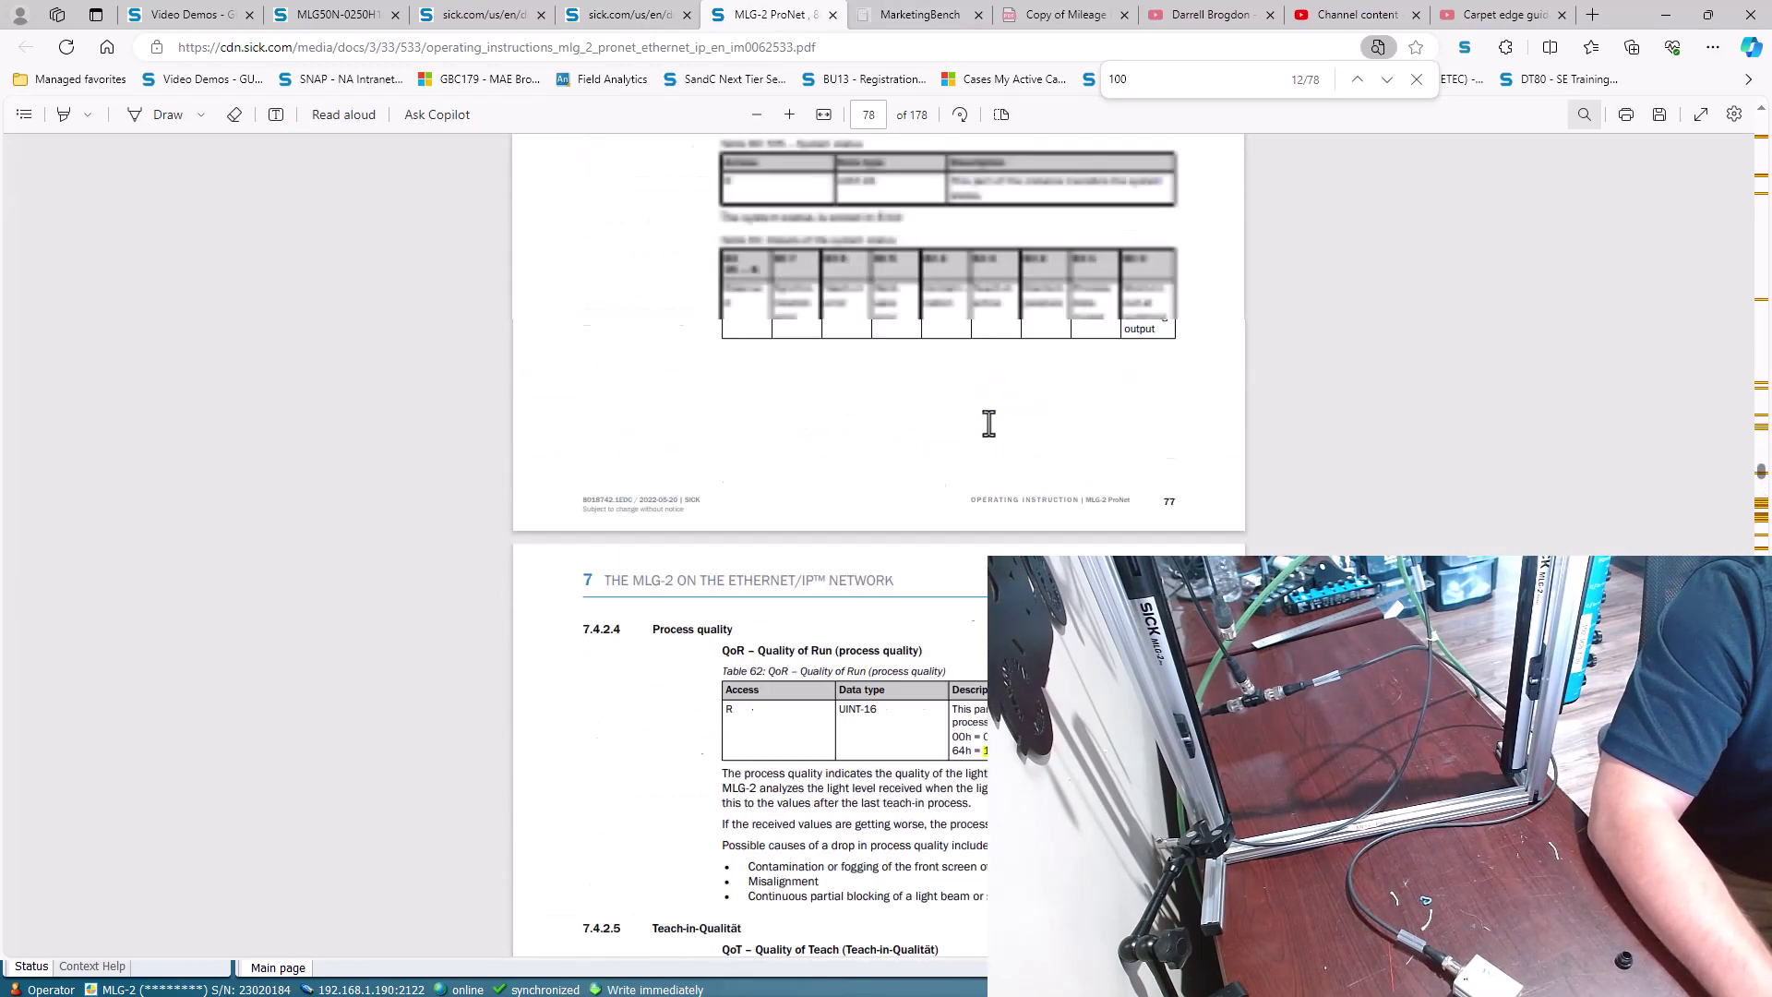
scroll(988, 424, up, 20)
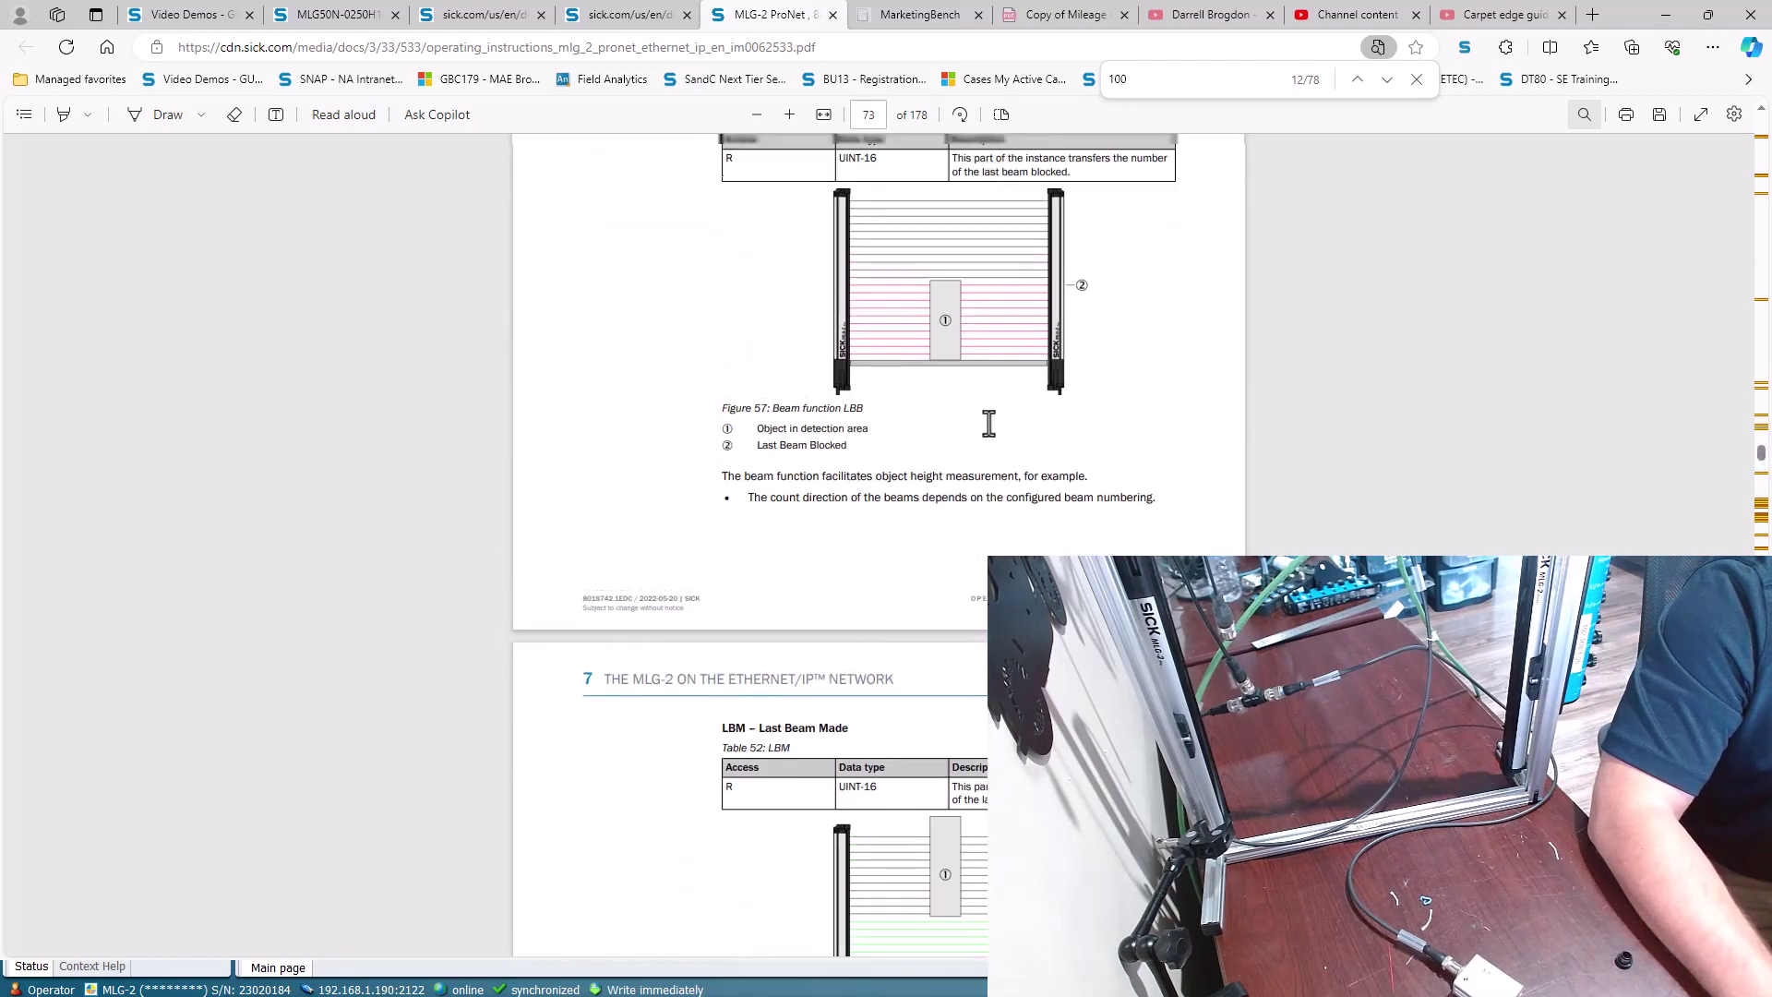
scroll(989, 424, up, 15)
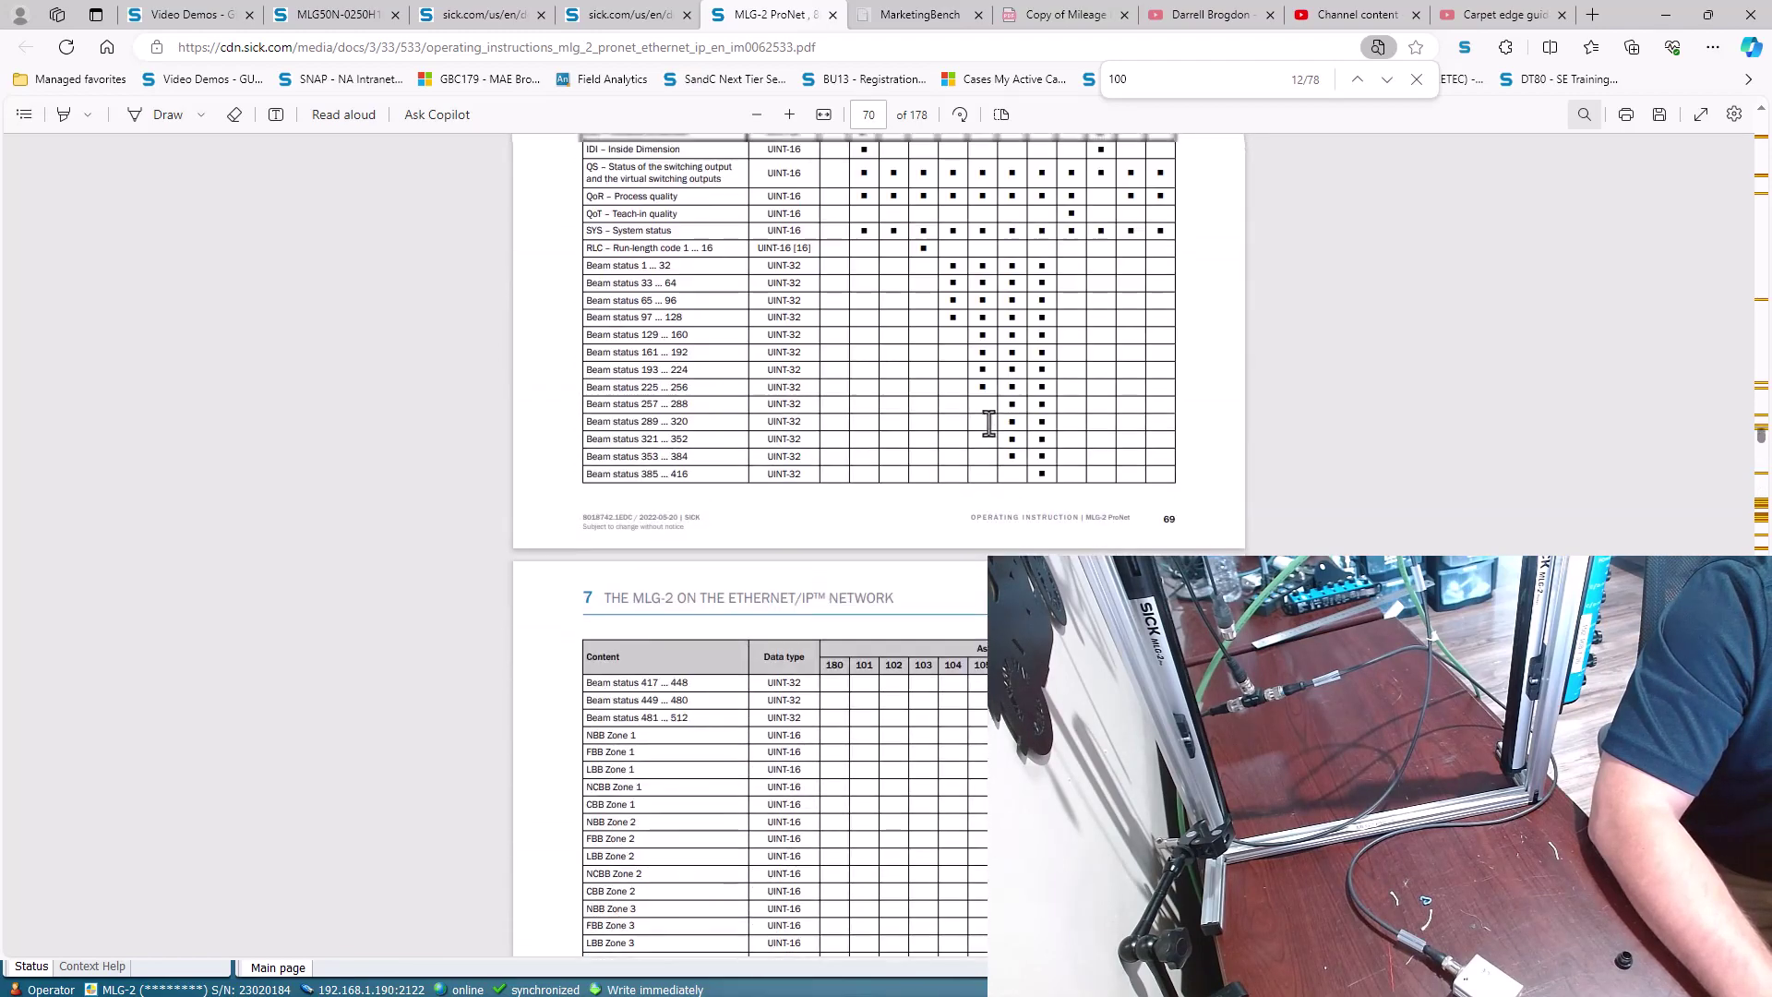
scroll(989, 424, up, 2)
scroll(989, 424, down, 3)
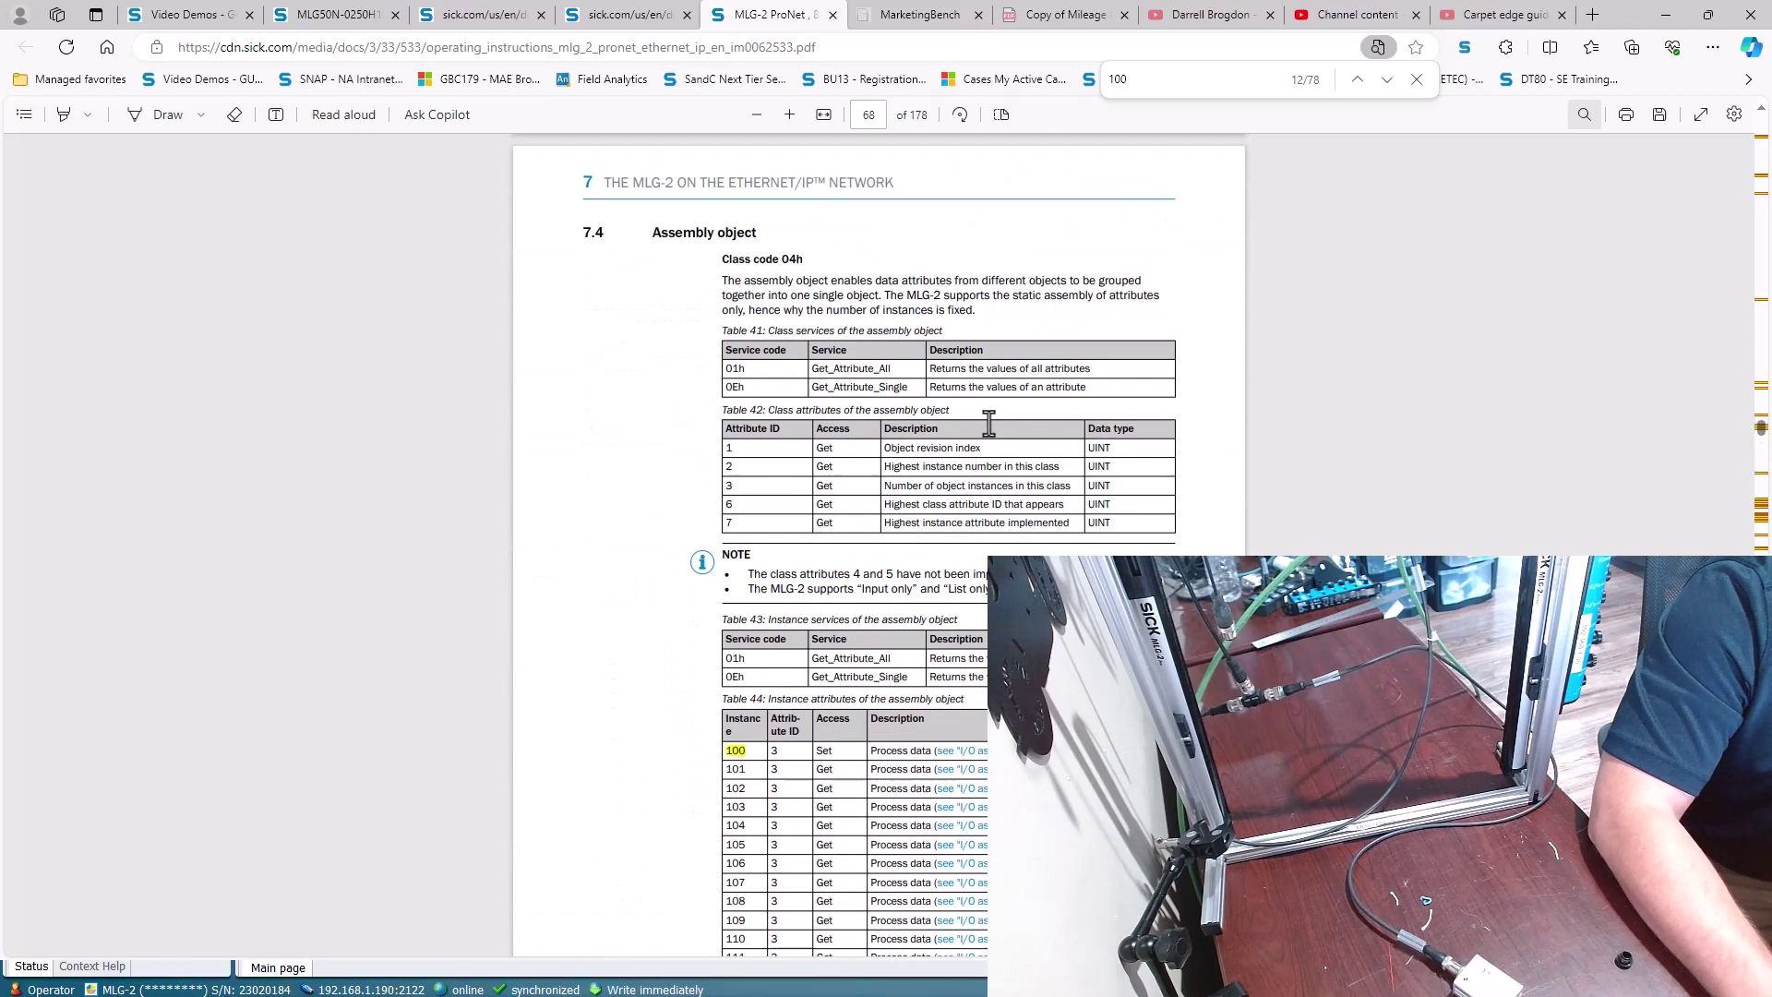
scroll(989, 424, up, 15)
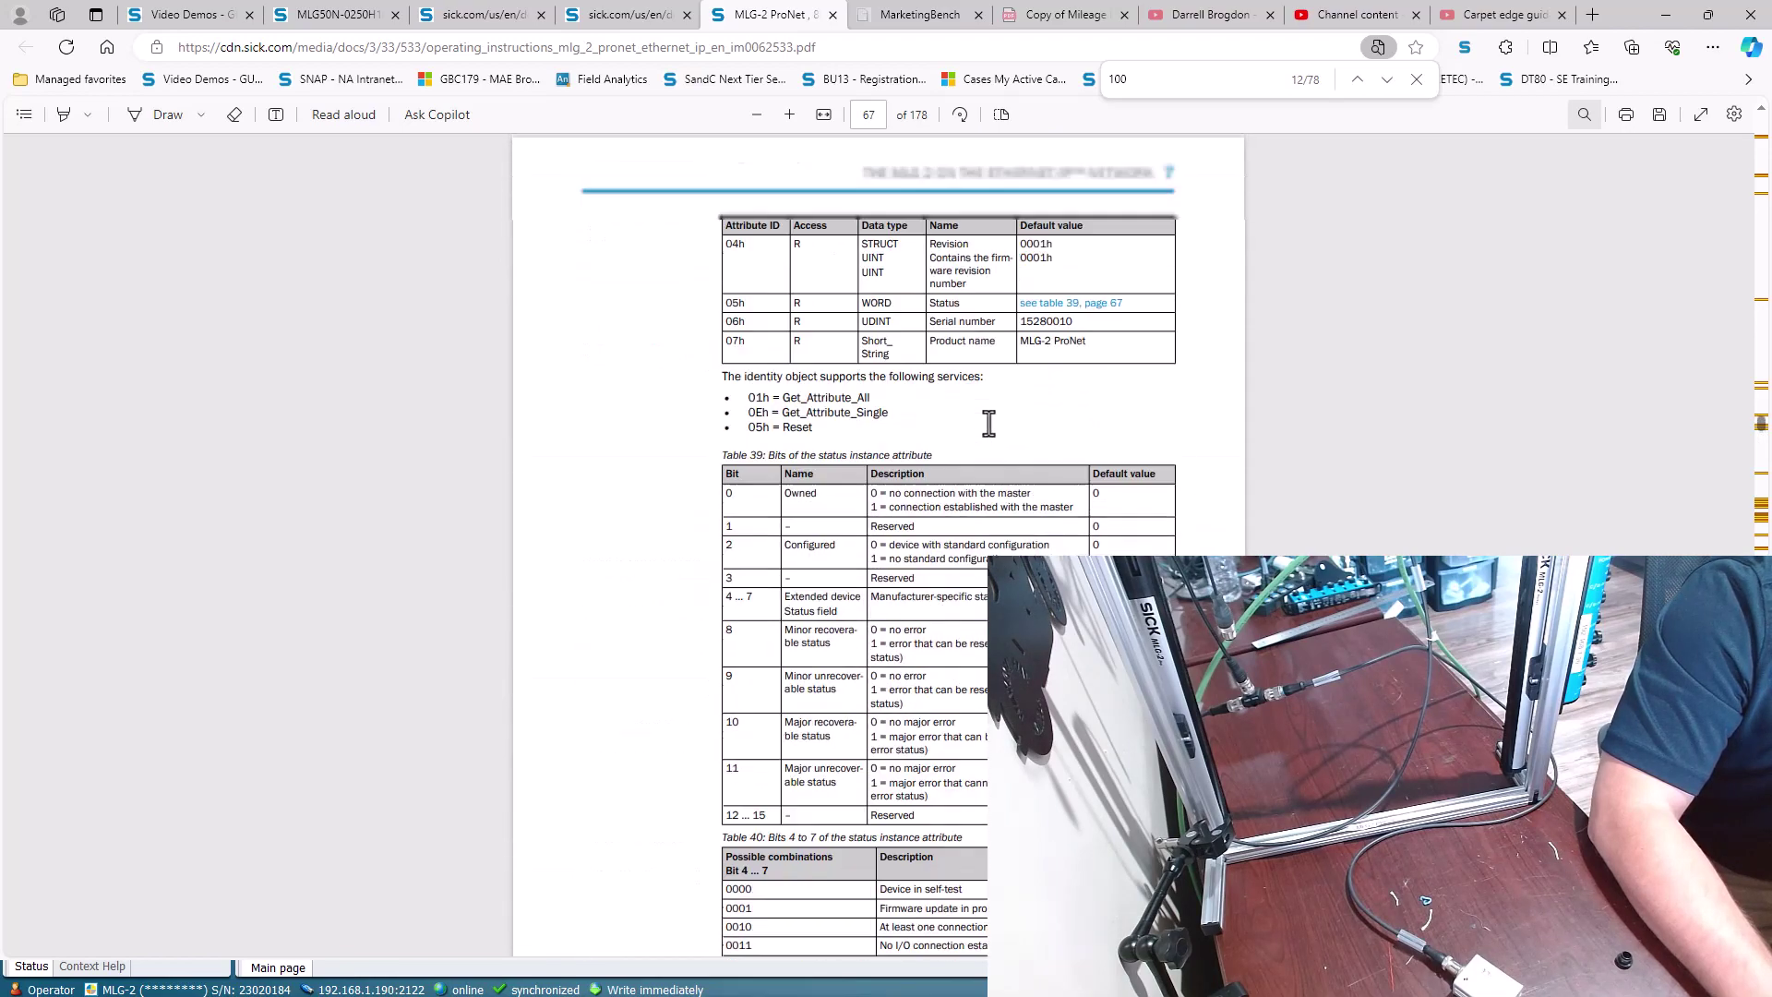
scroll(988, 424, up, 15)
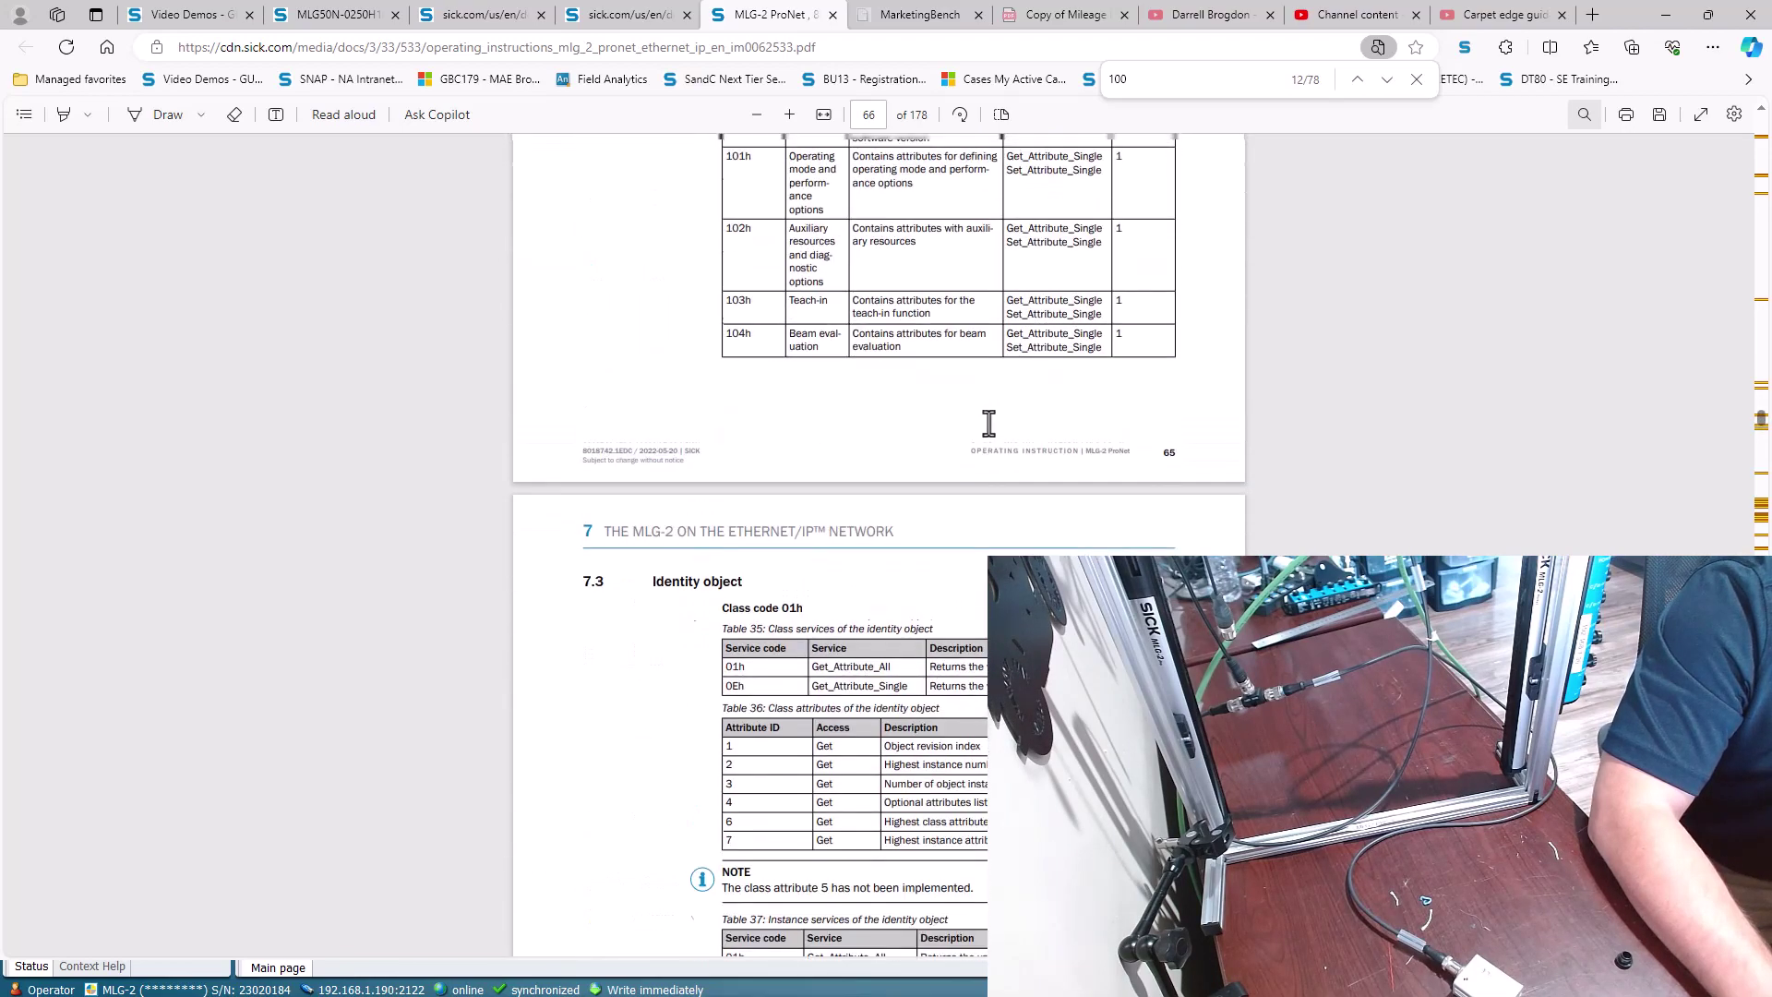
scroll(989, 424, up, 20)
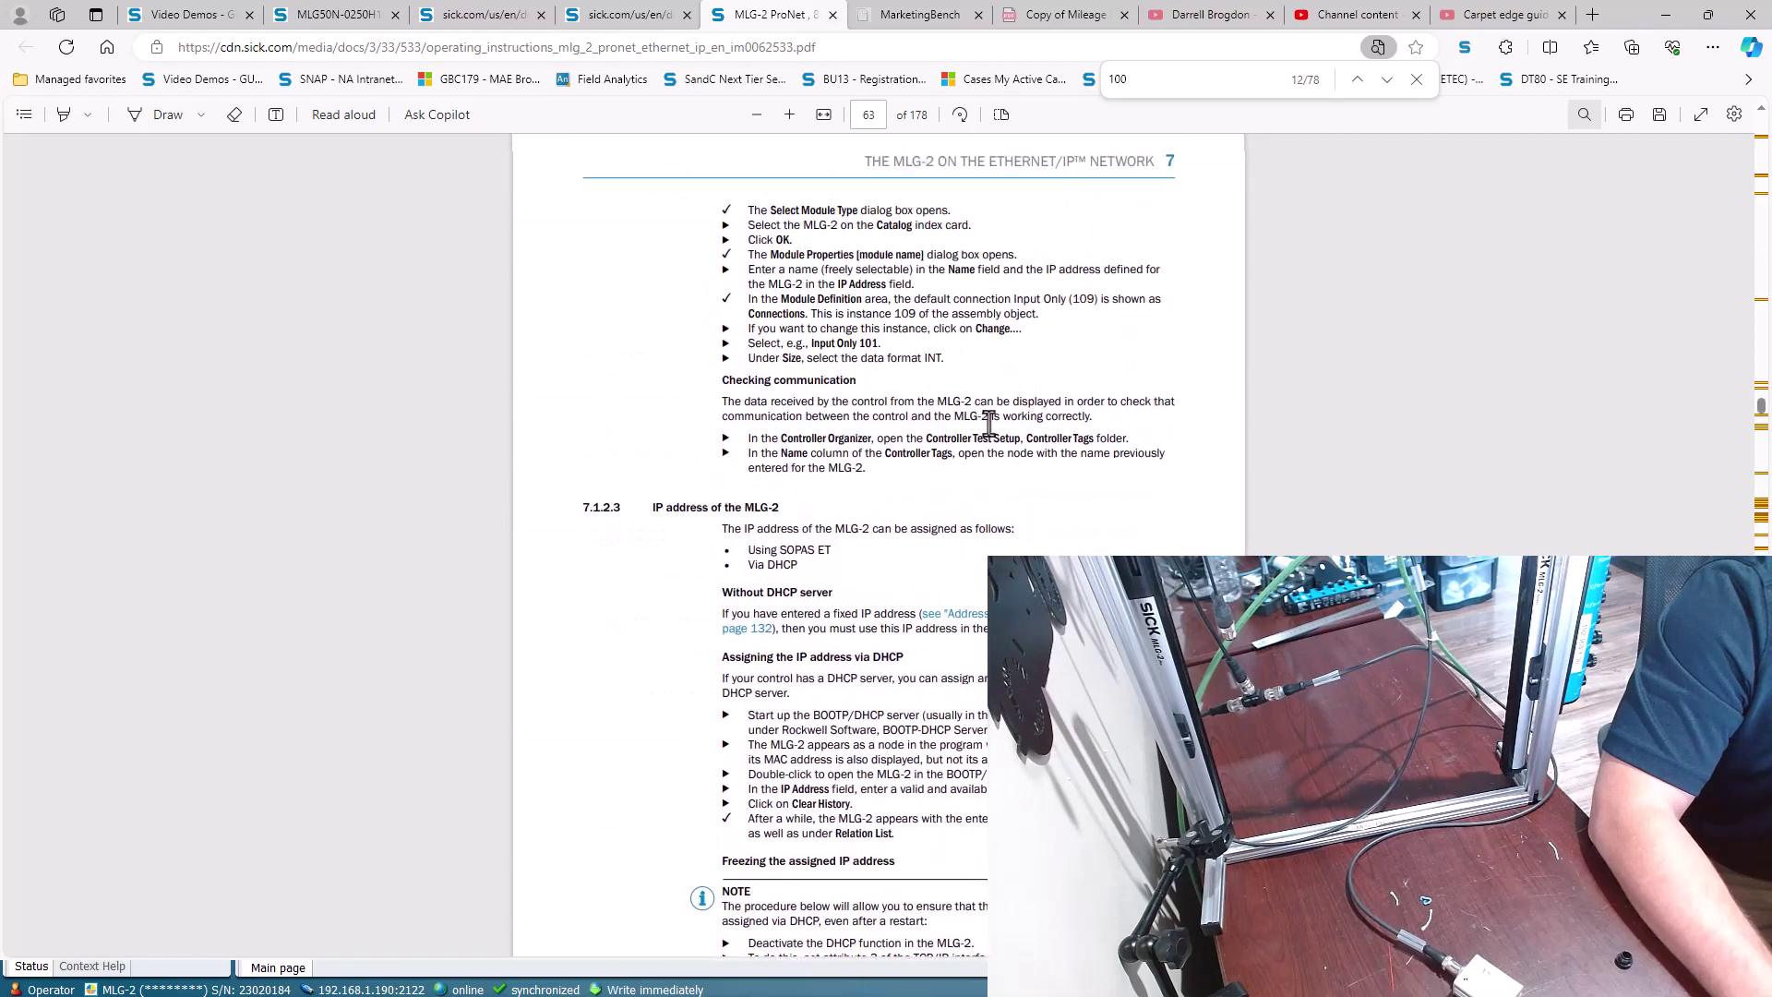
scroll(971, 417, up, 10)
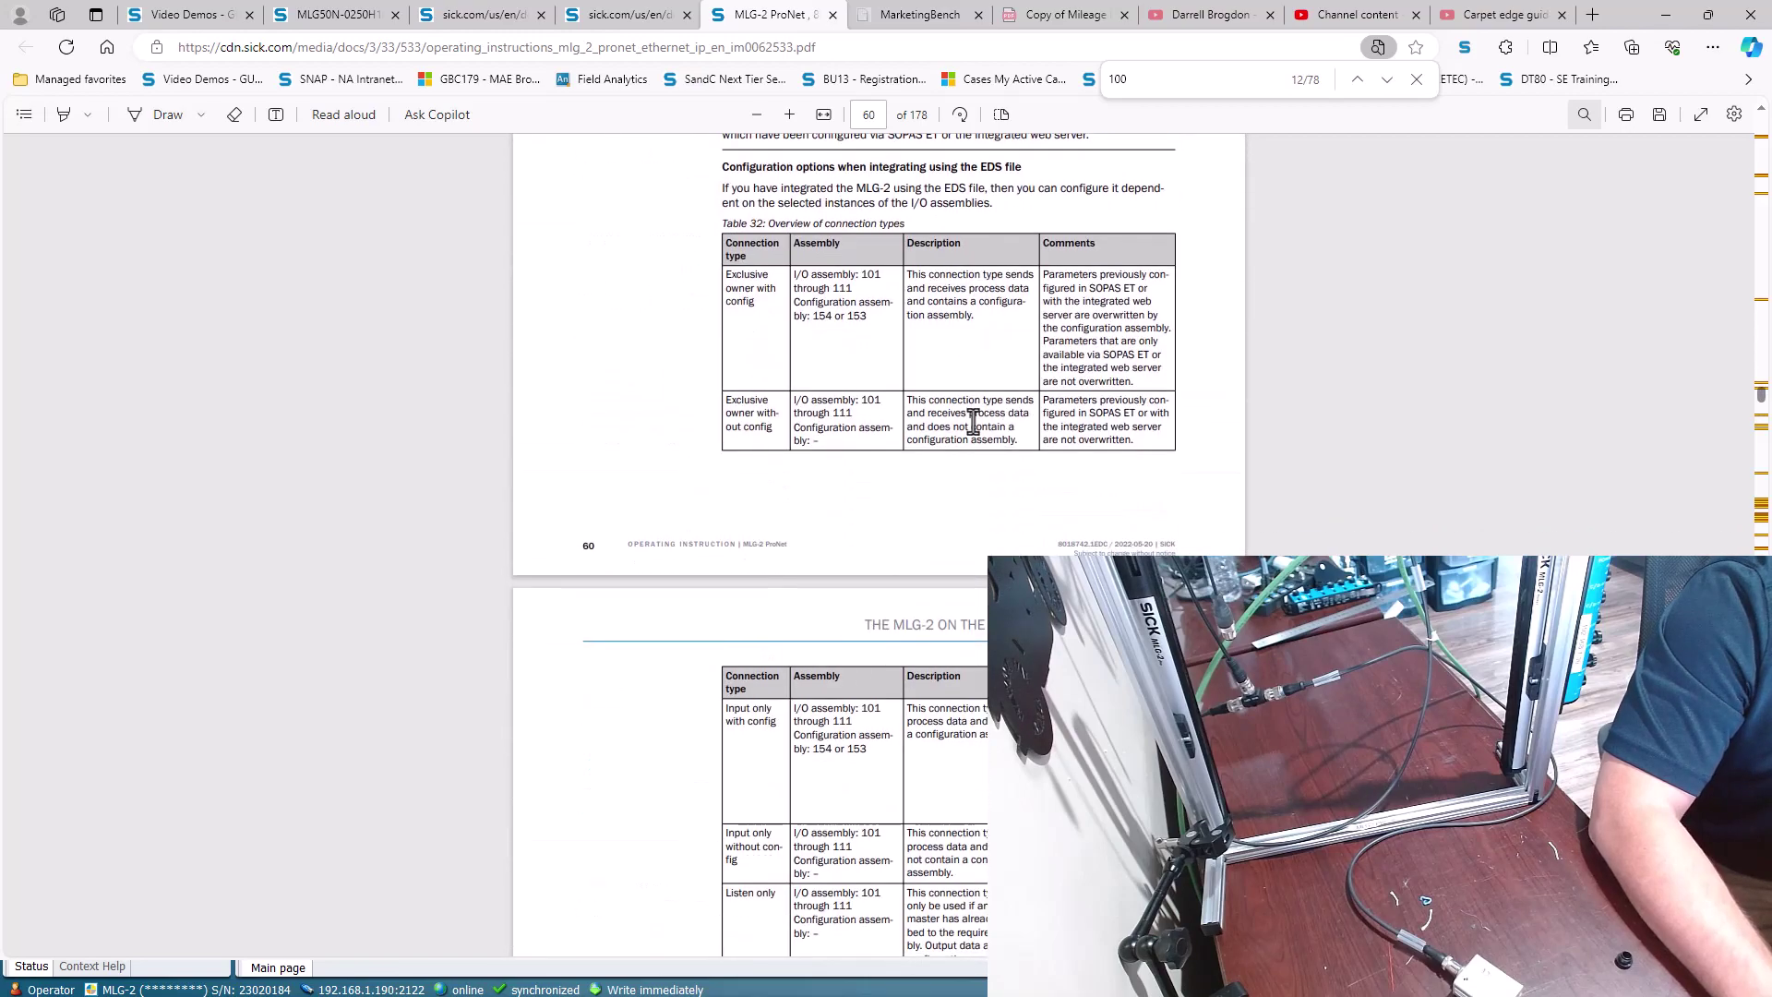
scroll(806, 203, down, 3)
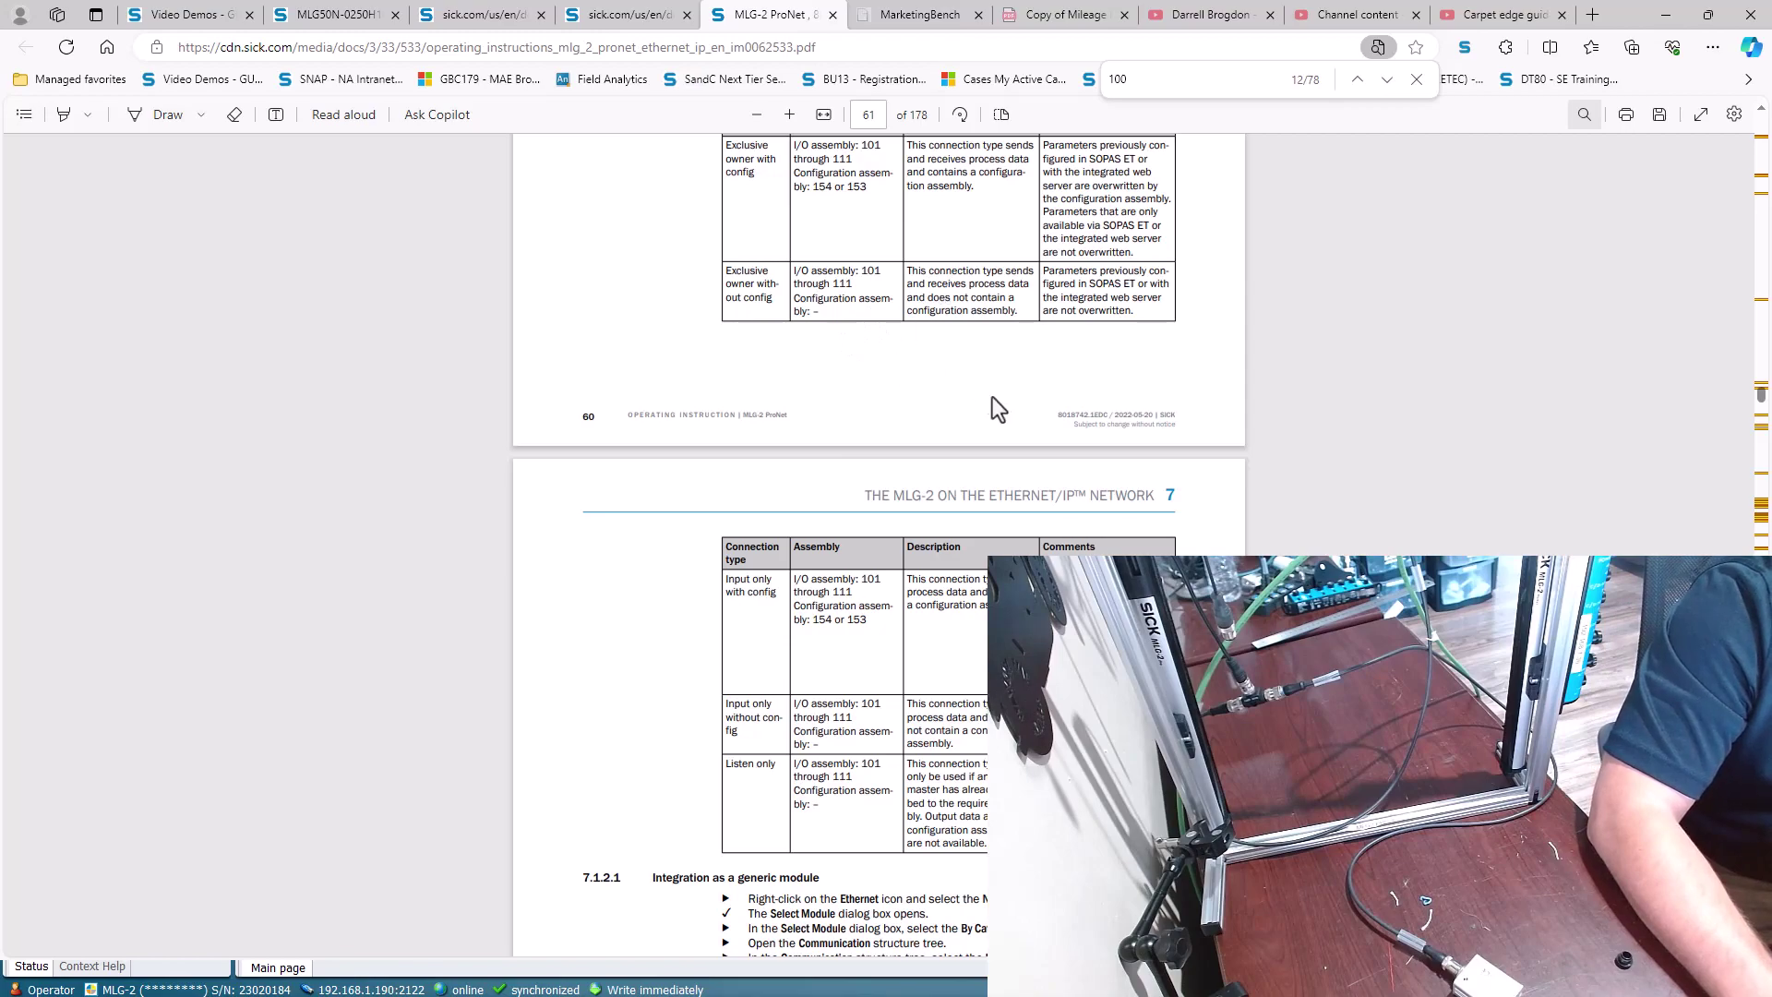
scroll(899, 433, down, 20)
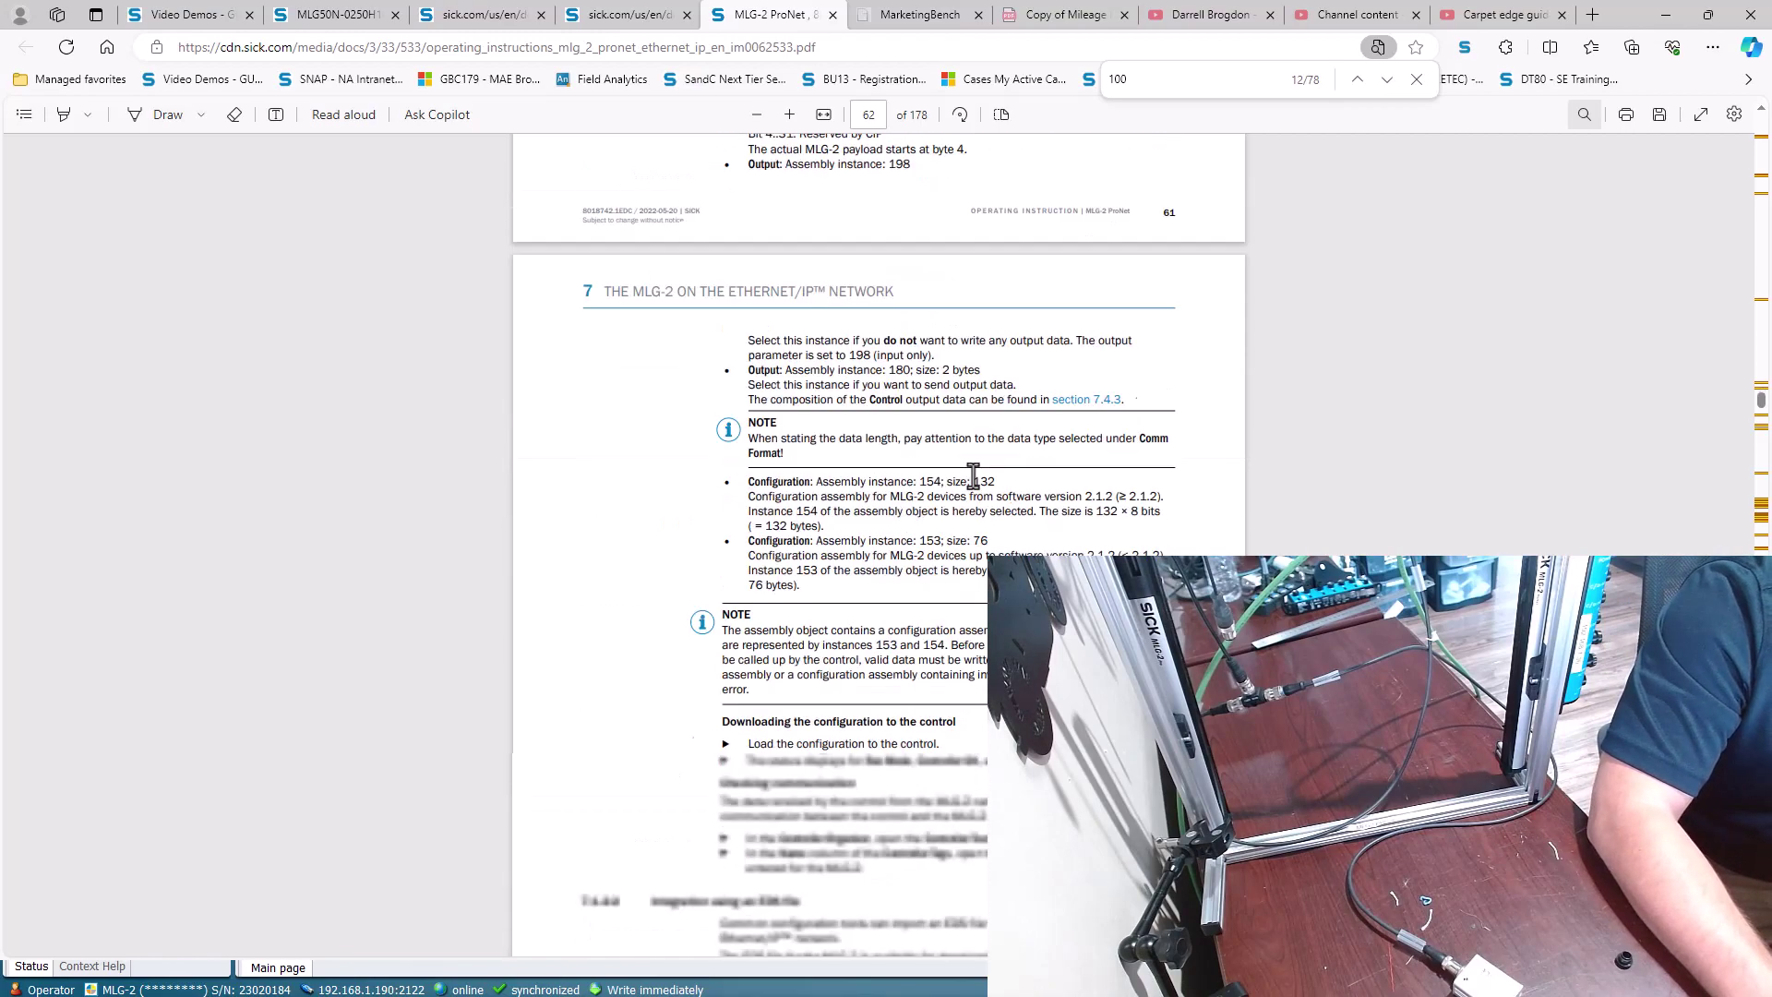
scroll(973, 474, down, 20)
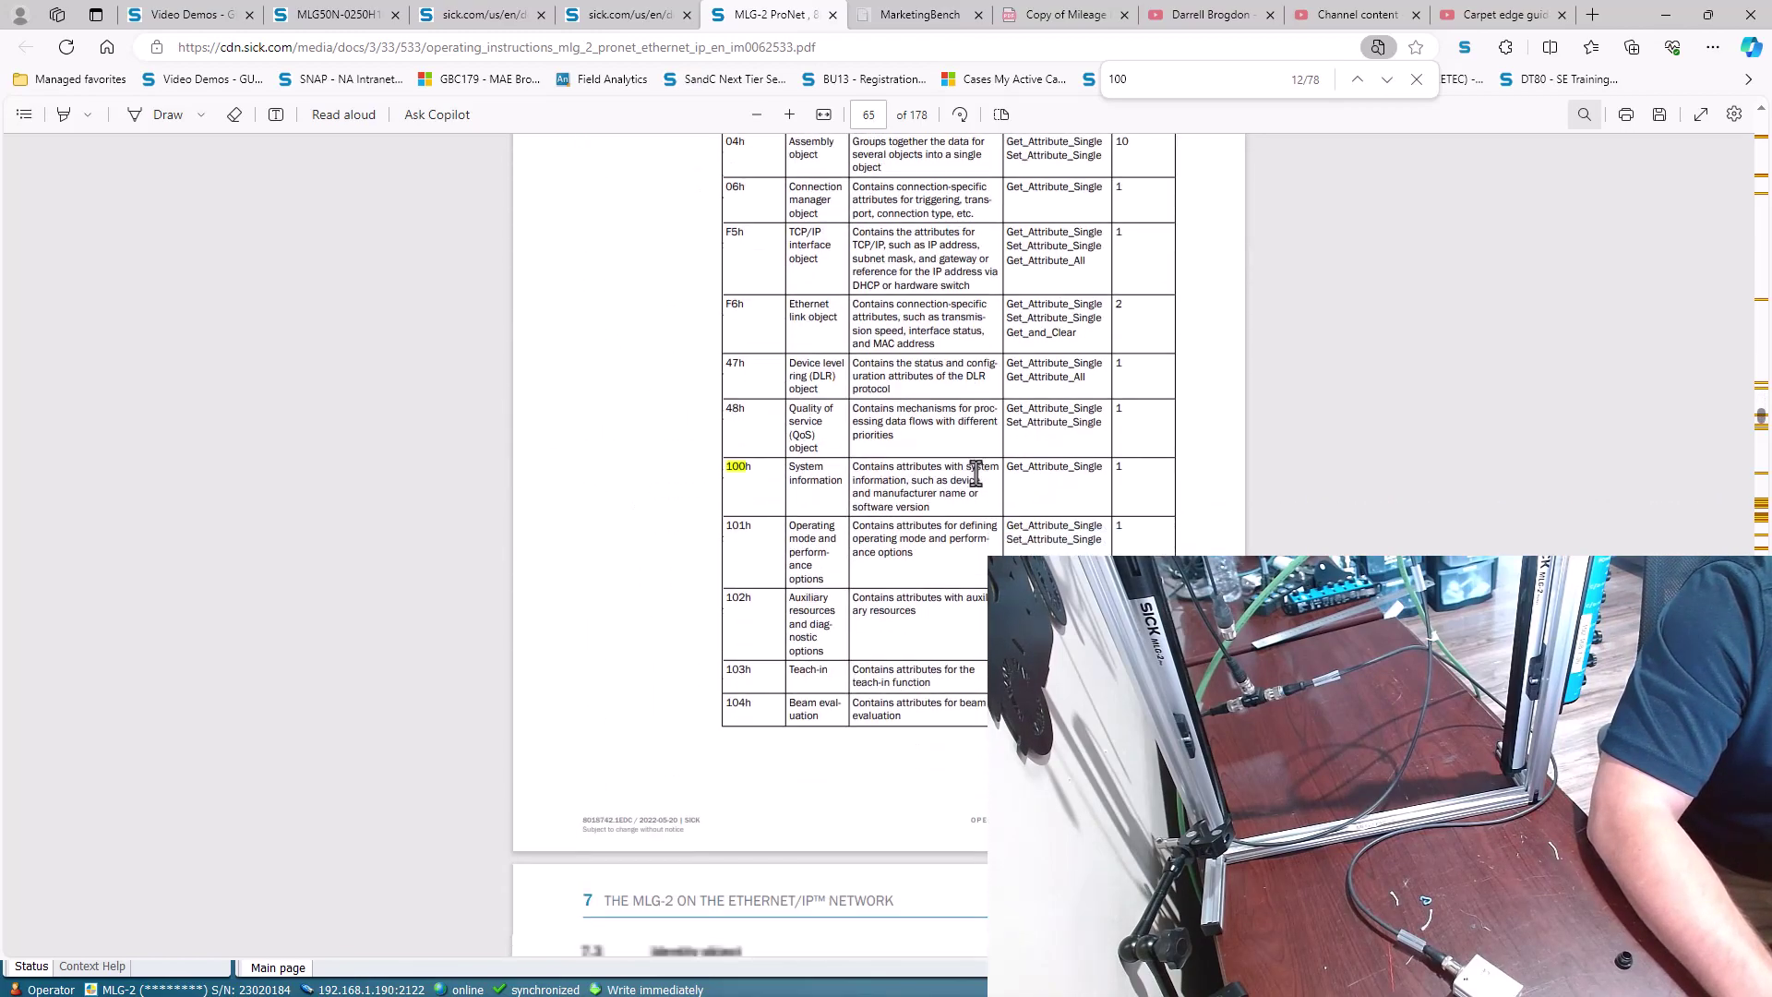
scroll(976, 472, down, 20)
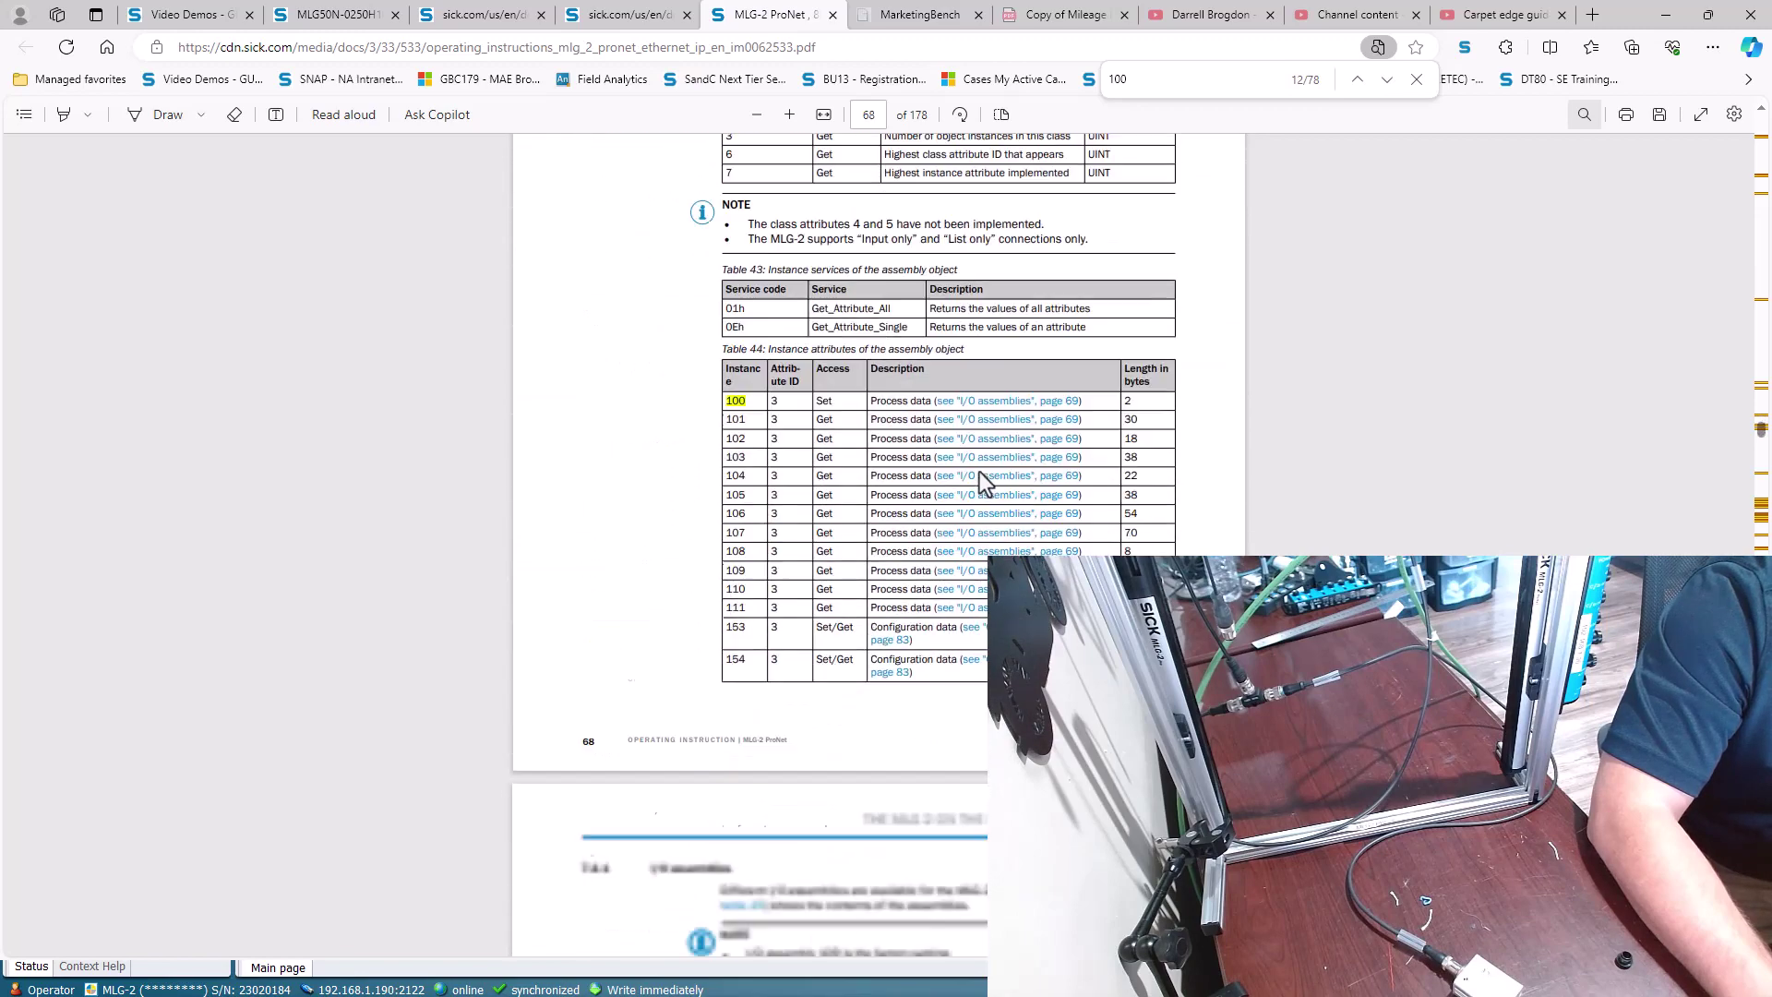
scroll(979, 471, down, 7)
scroll(923, 369, up, 2)
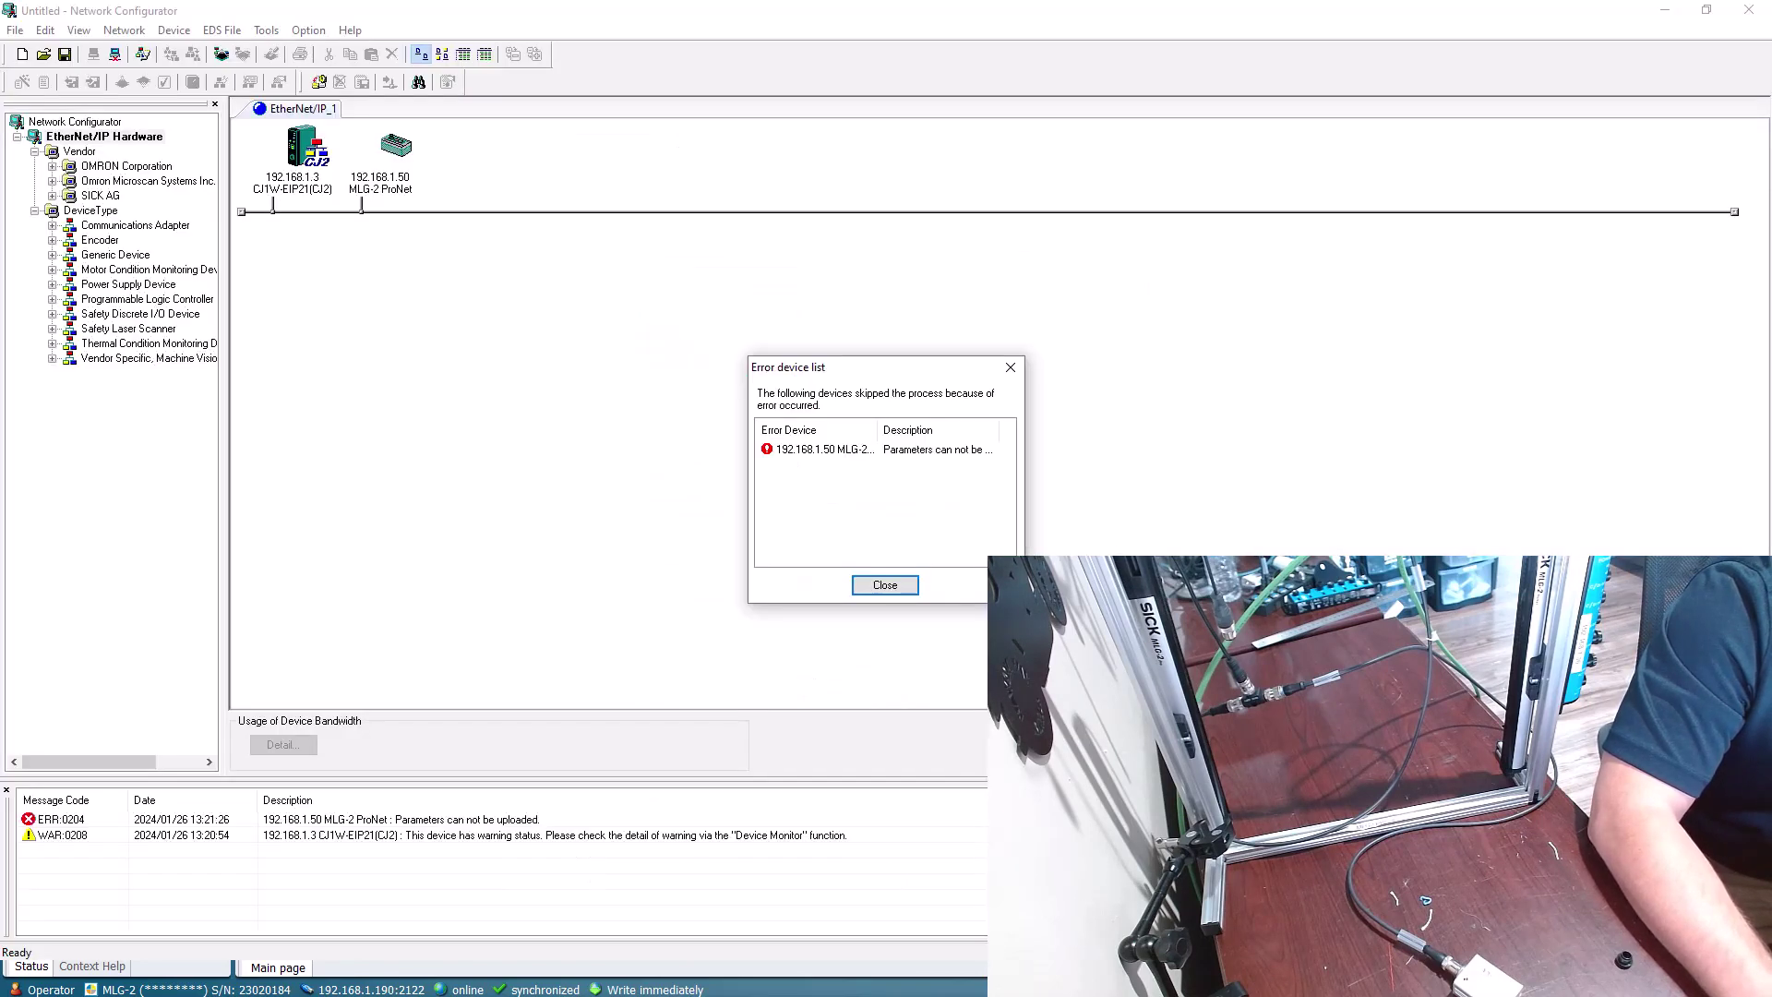
- Dismiss the error list, register the MLG-2 ProNet under the CJ2, and choose Exclusive Owner without config
click(883, 587)
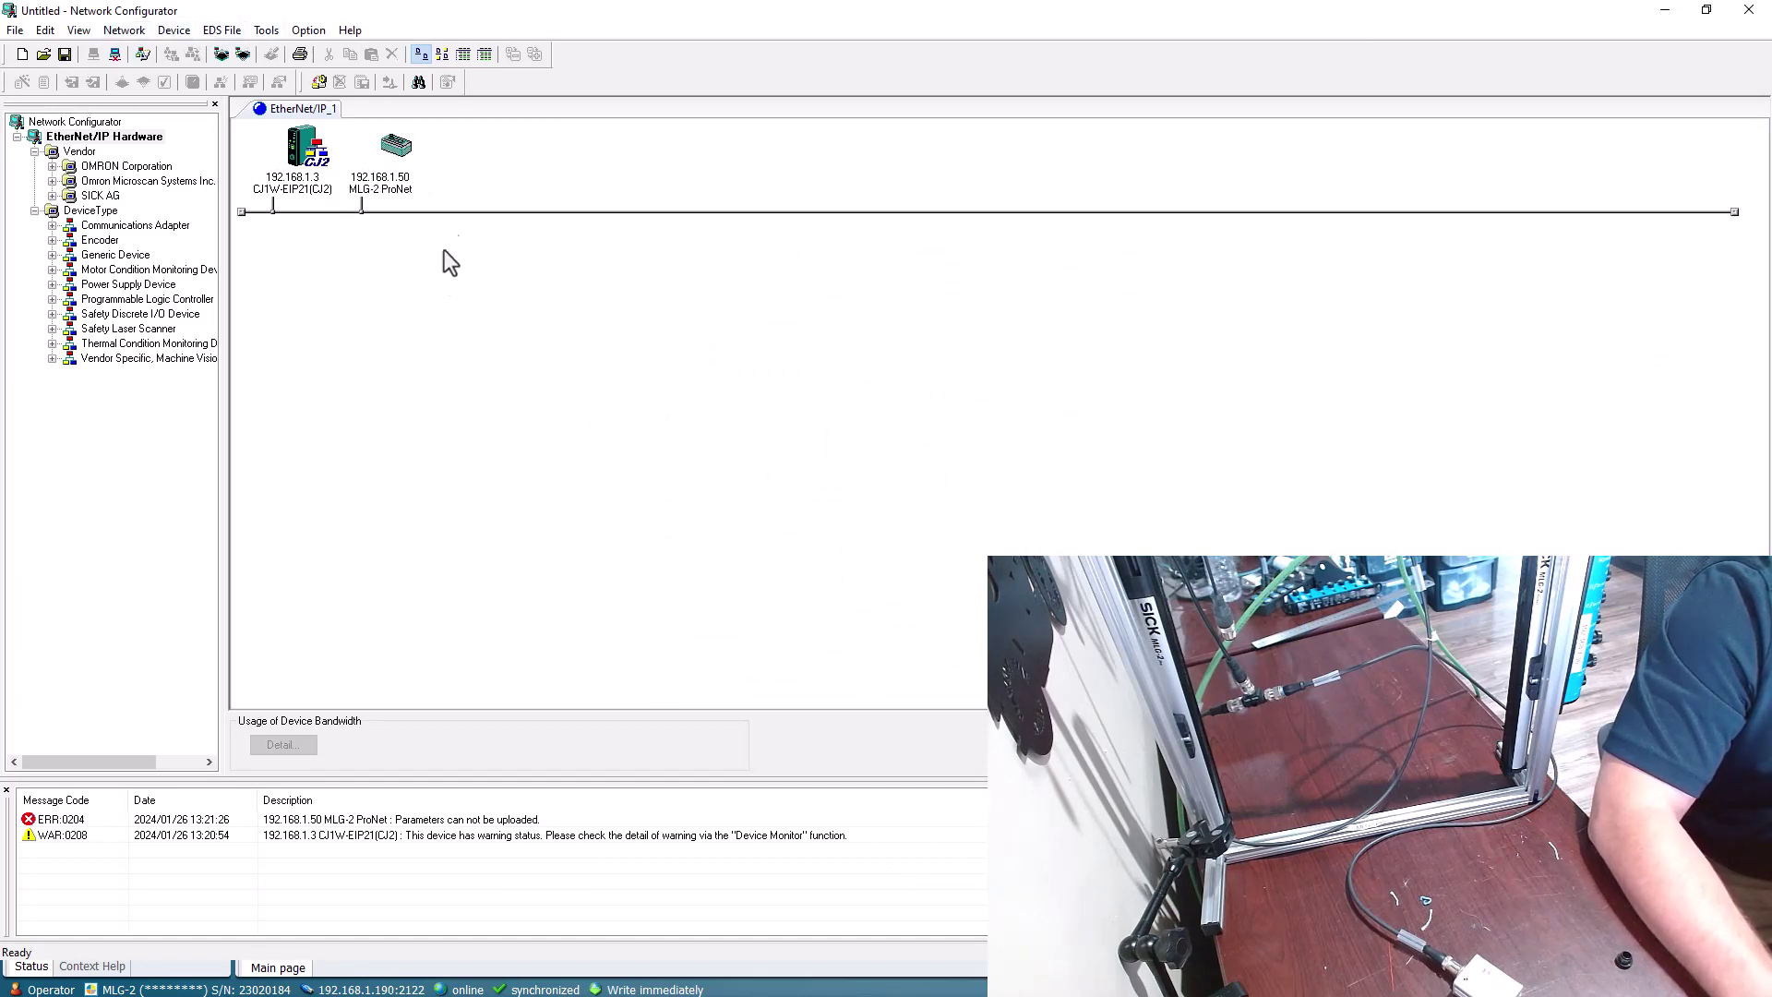
double_click(293, 157)
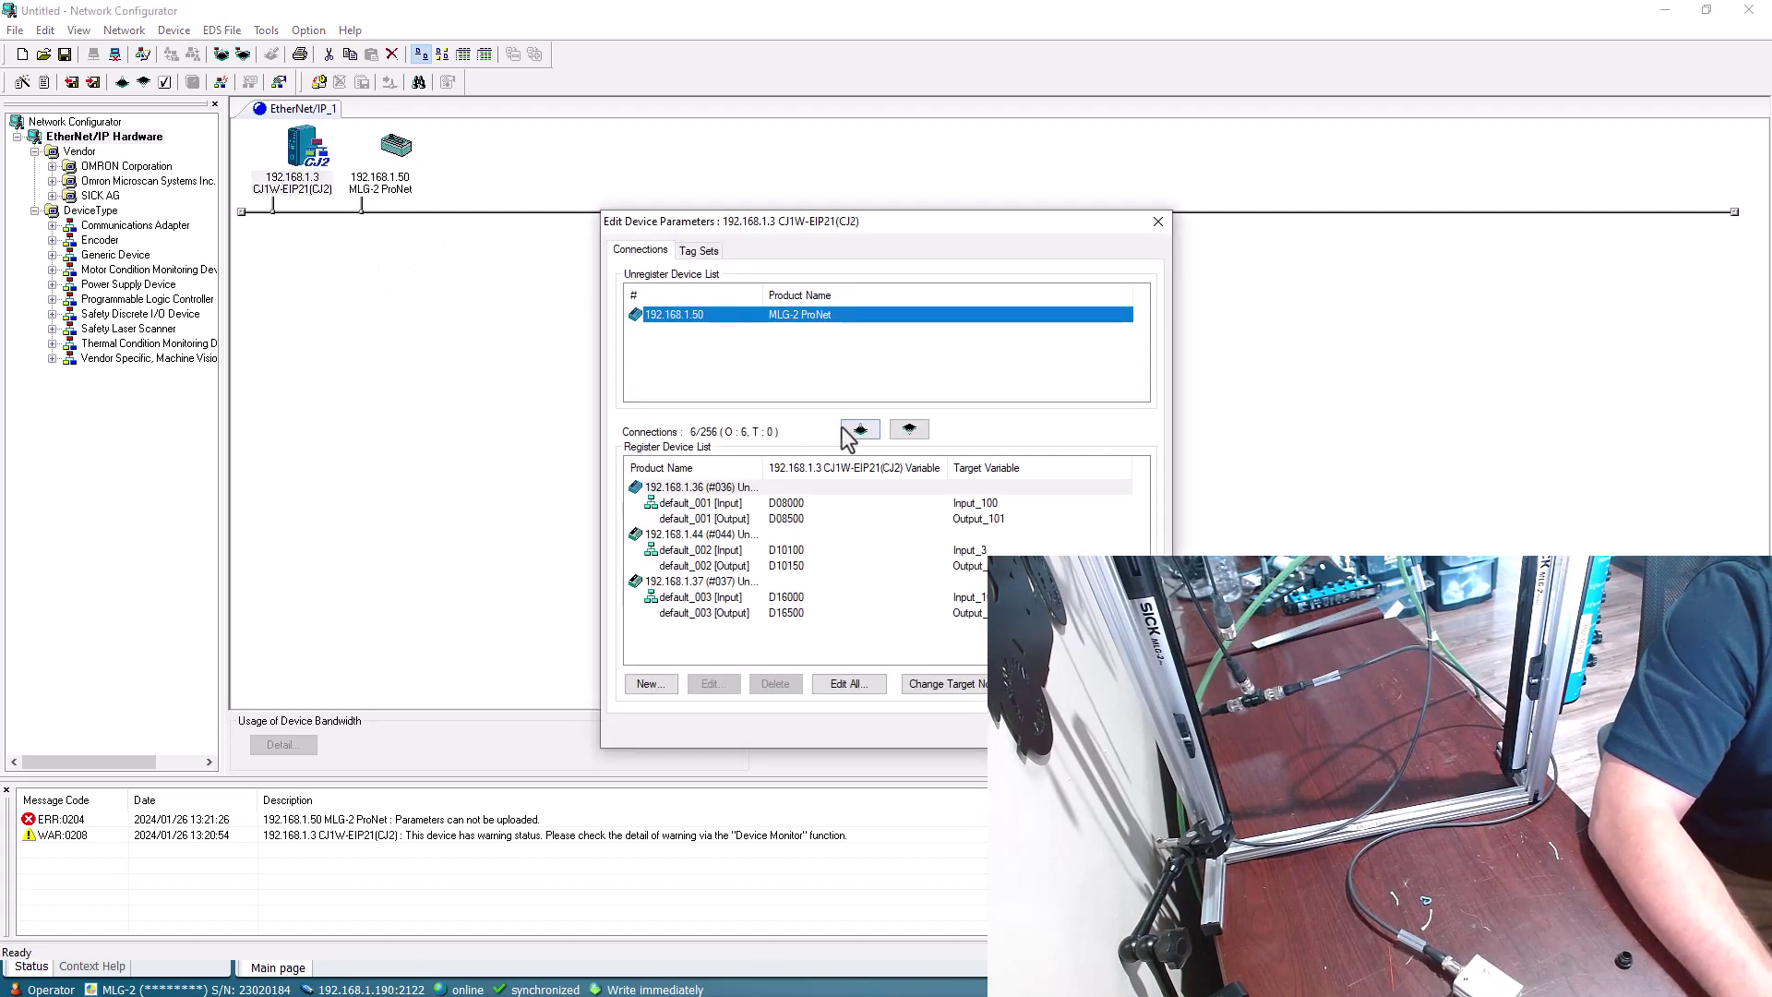
click(860, 430)
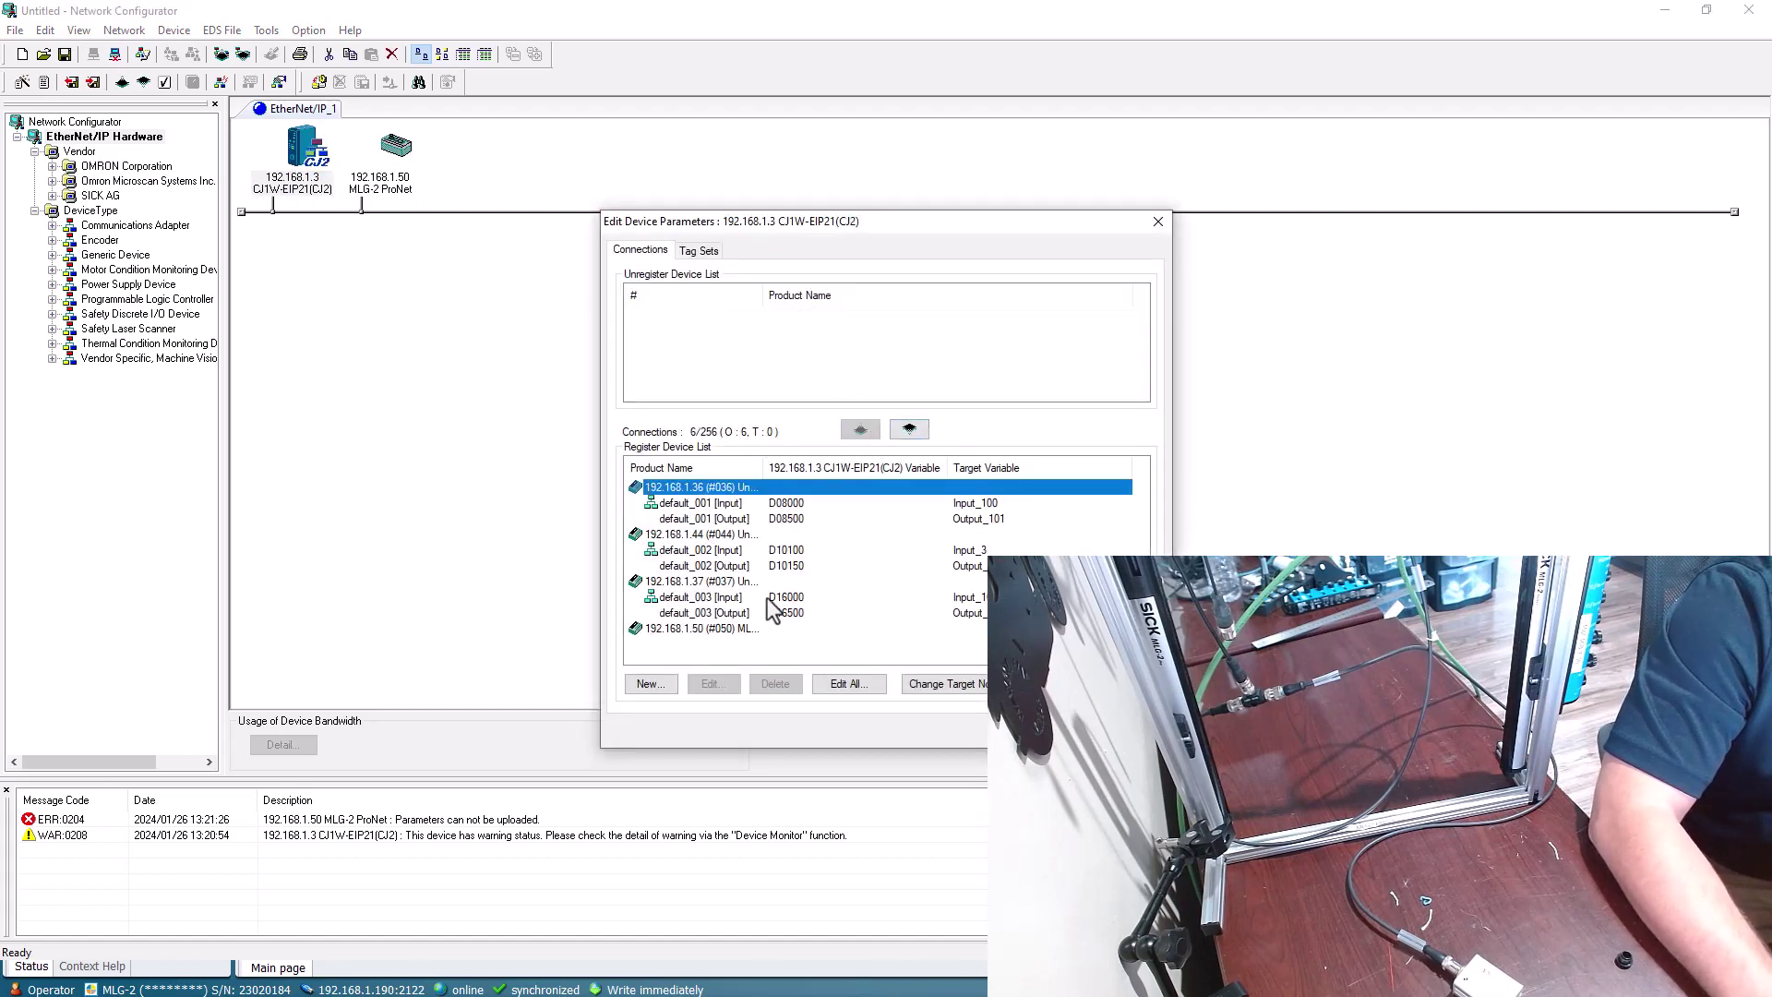
double_click(717, 633)
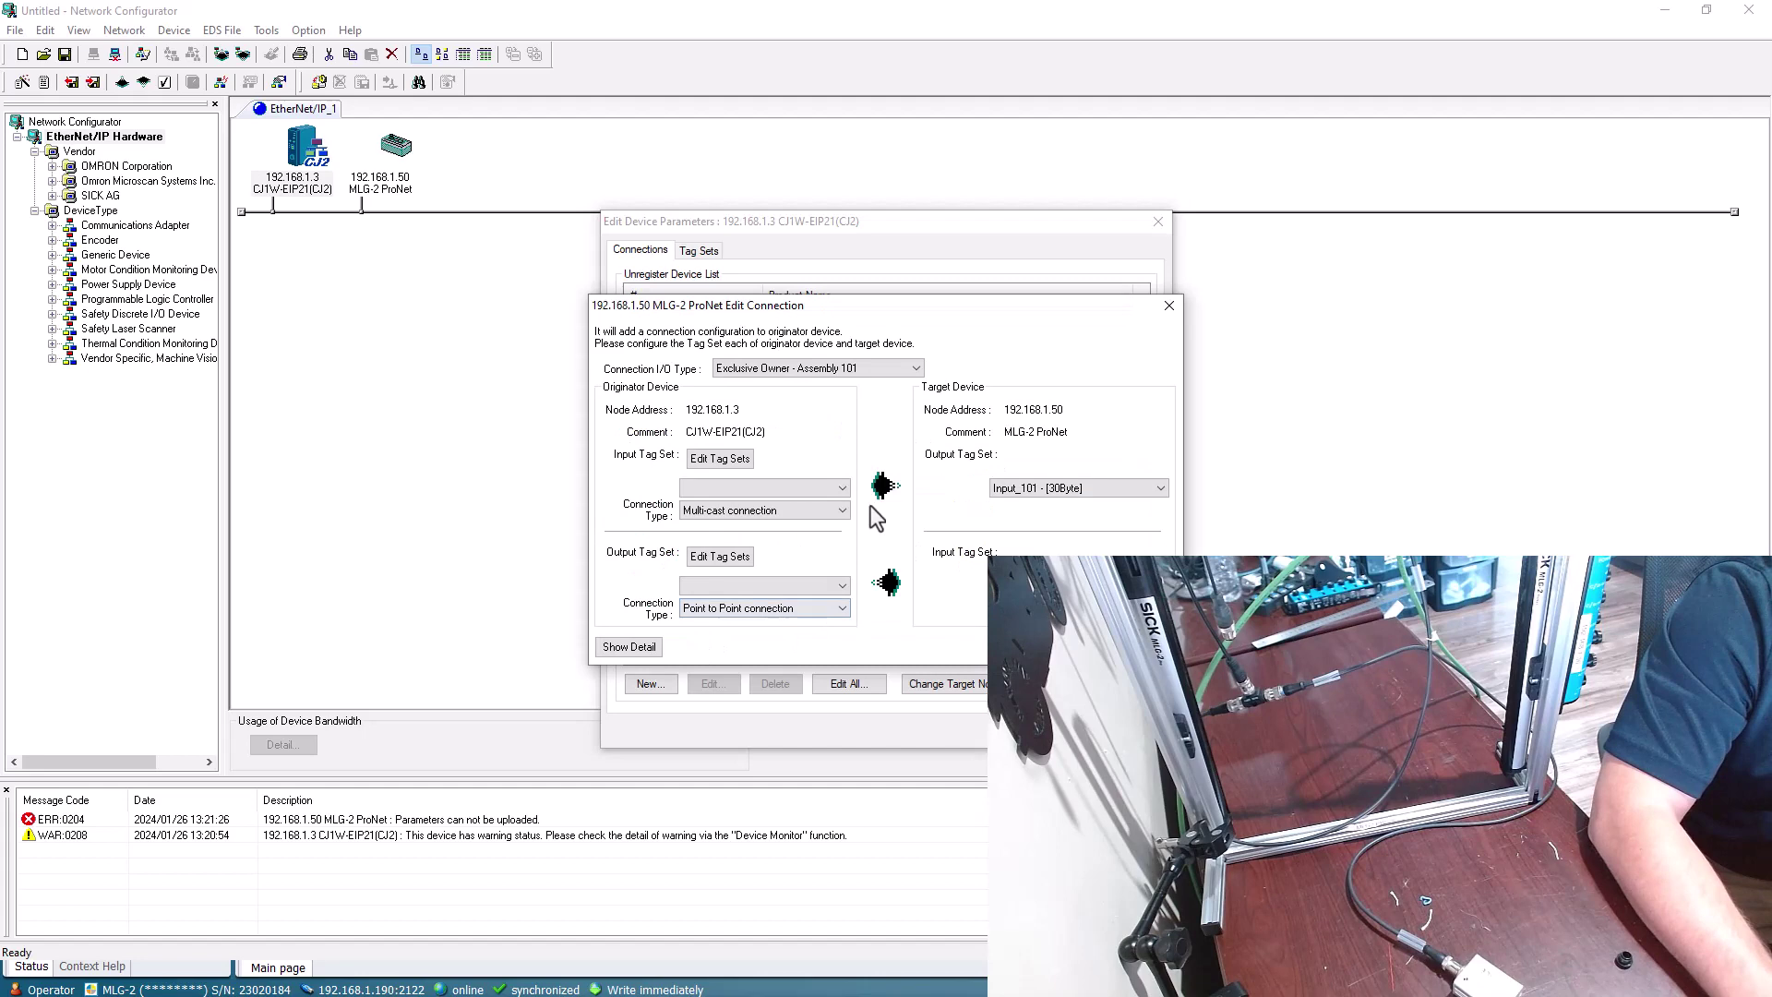
click(908, 373)
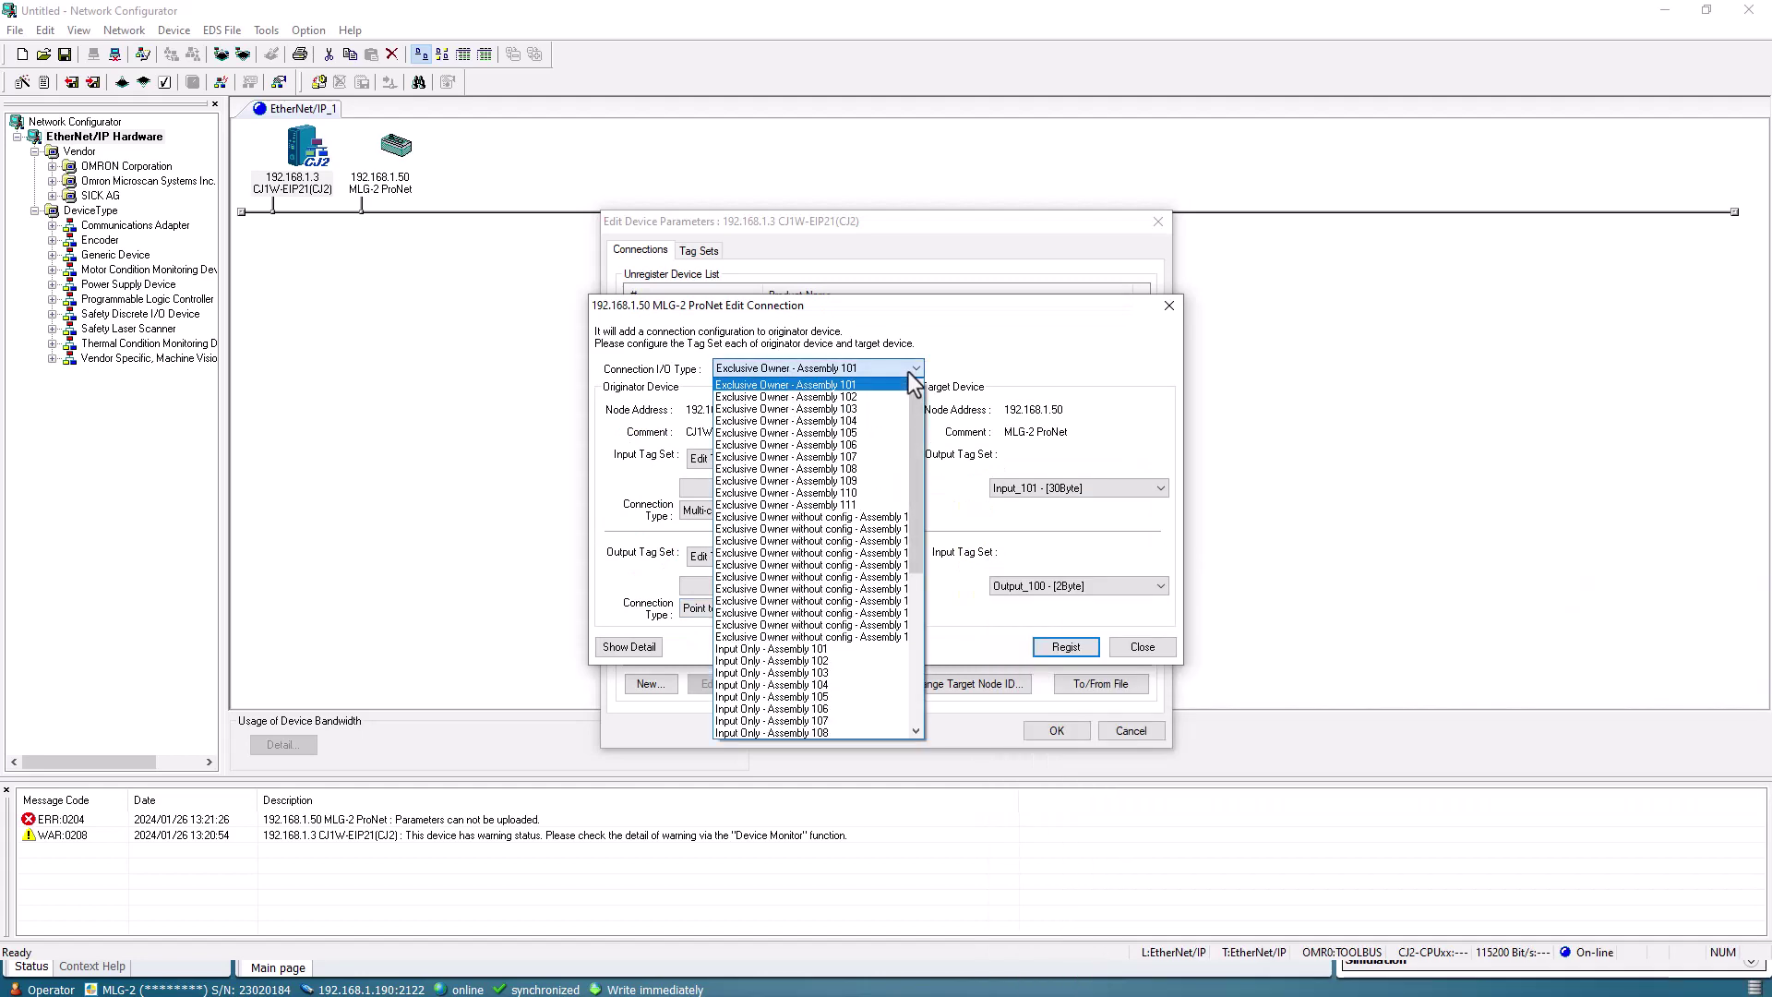
click(872, 519)
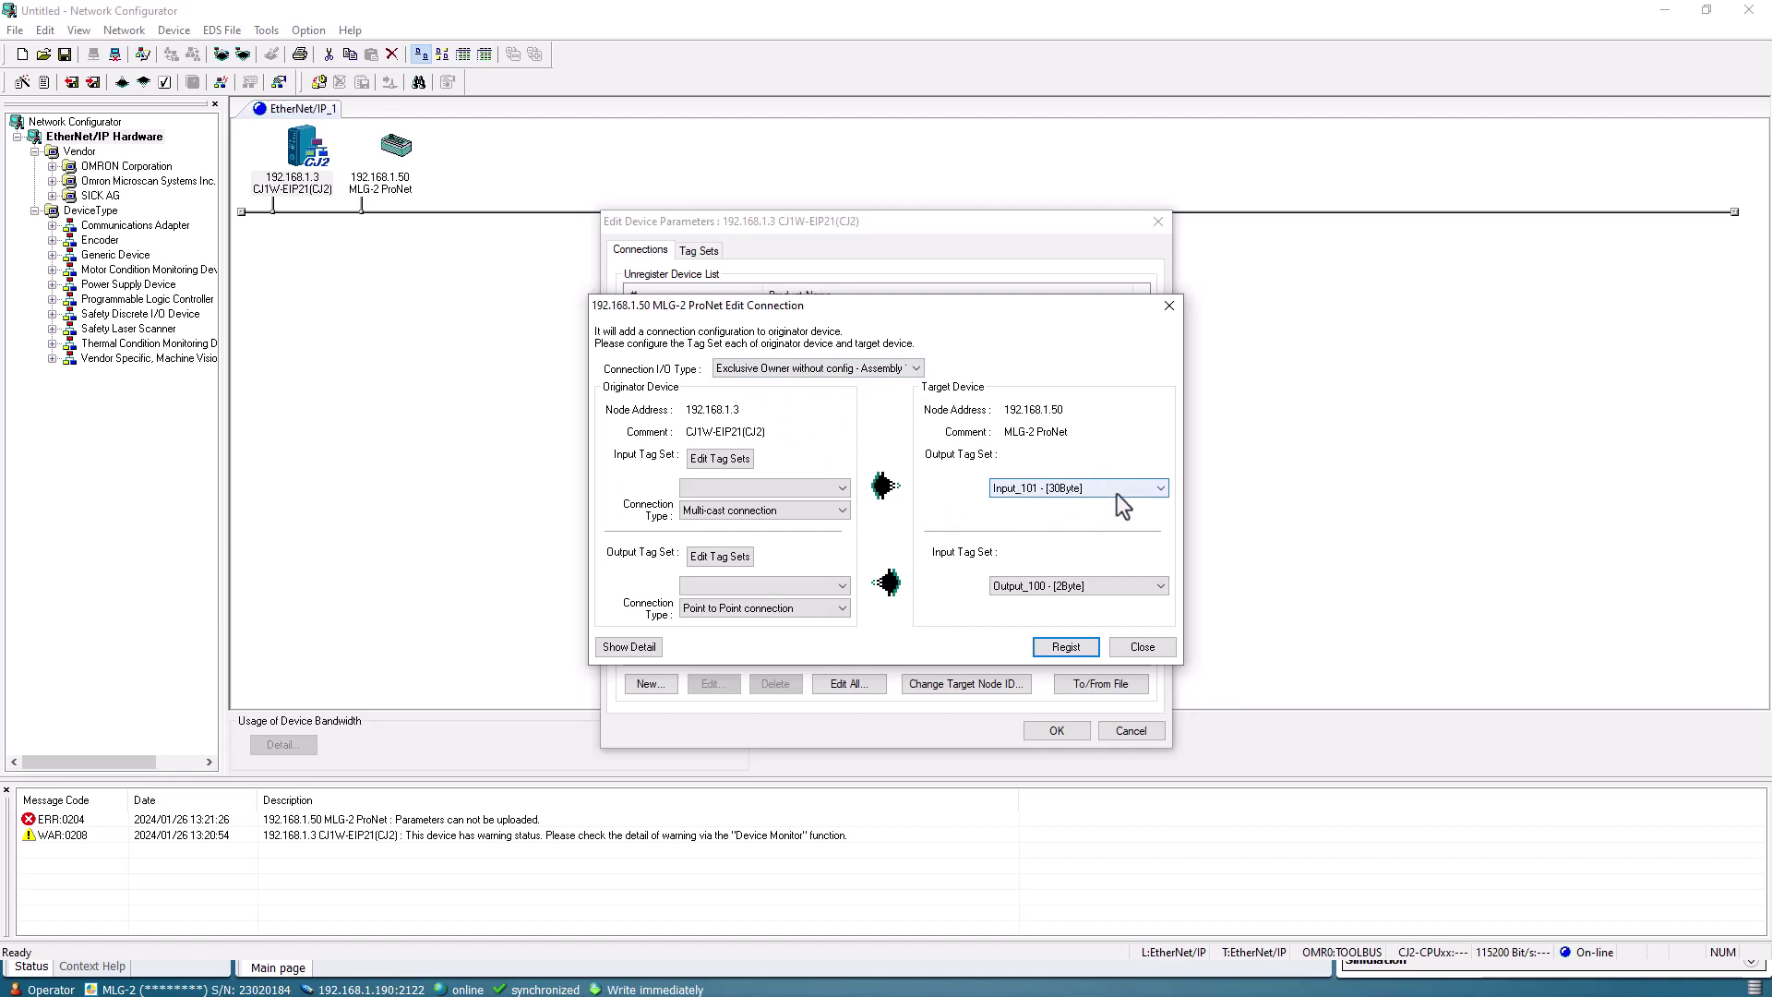
- Register the MLG-2 connection with input tag set D18000 - [30Byte] and output D18100 - [2Byte]
click(840, 487)
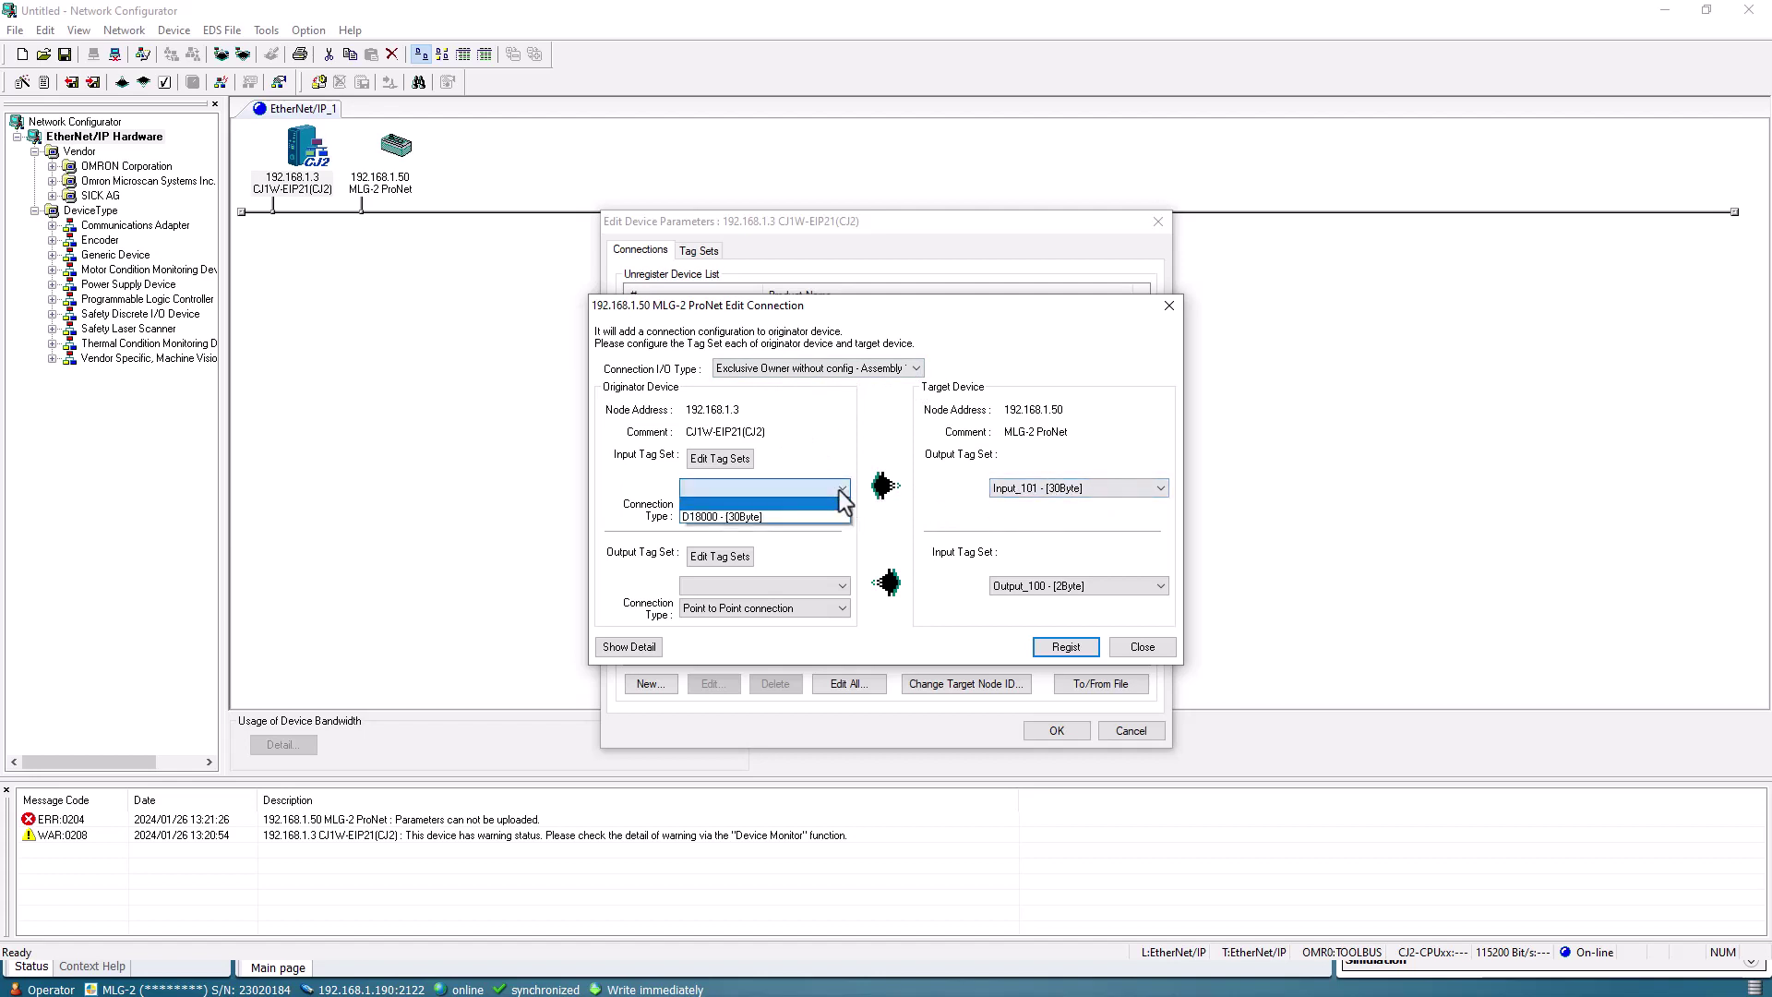
click(727, 519)
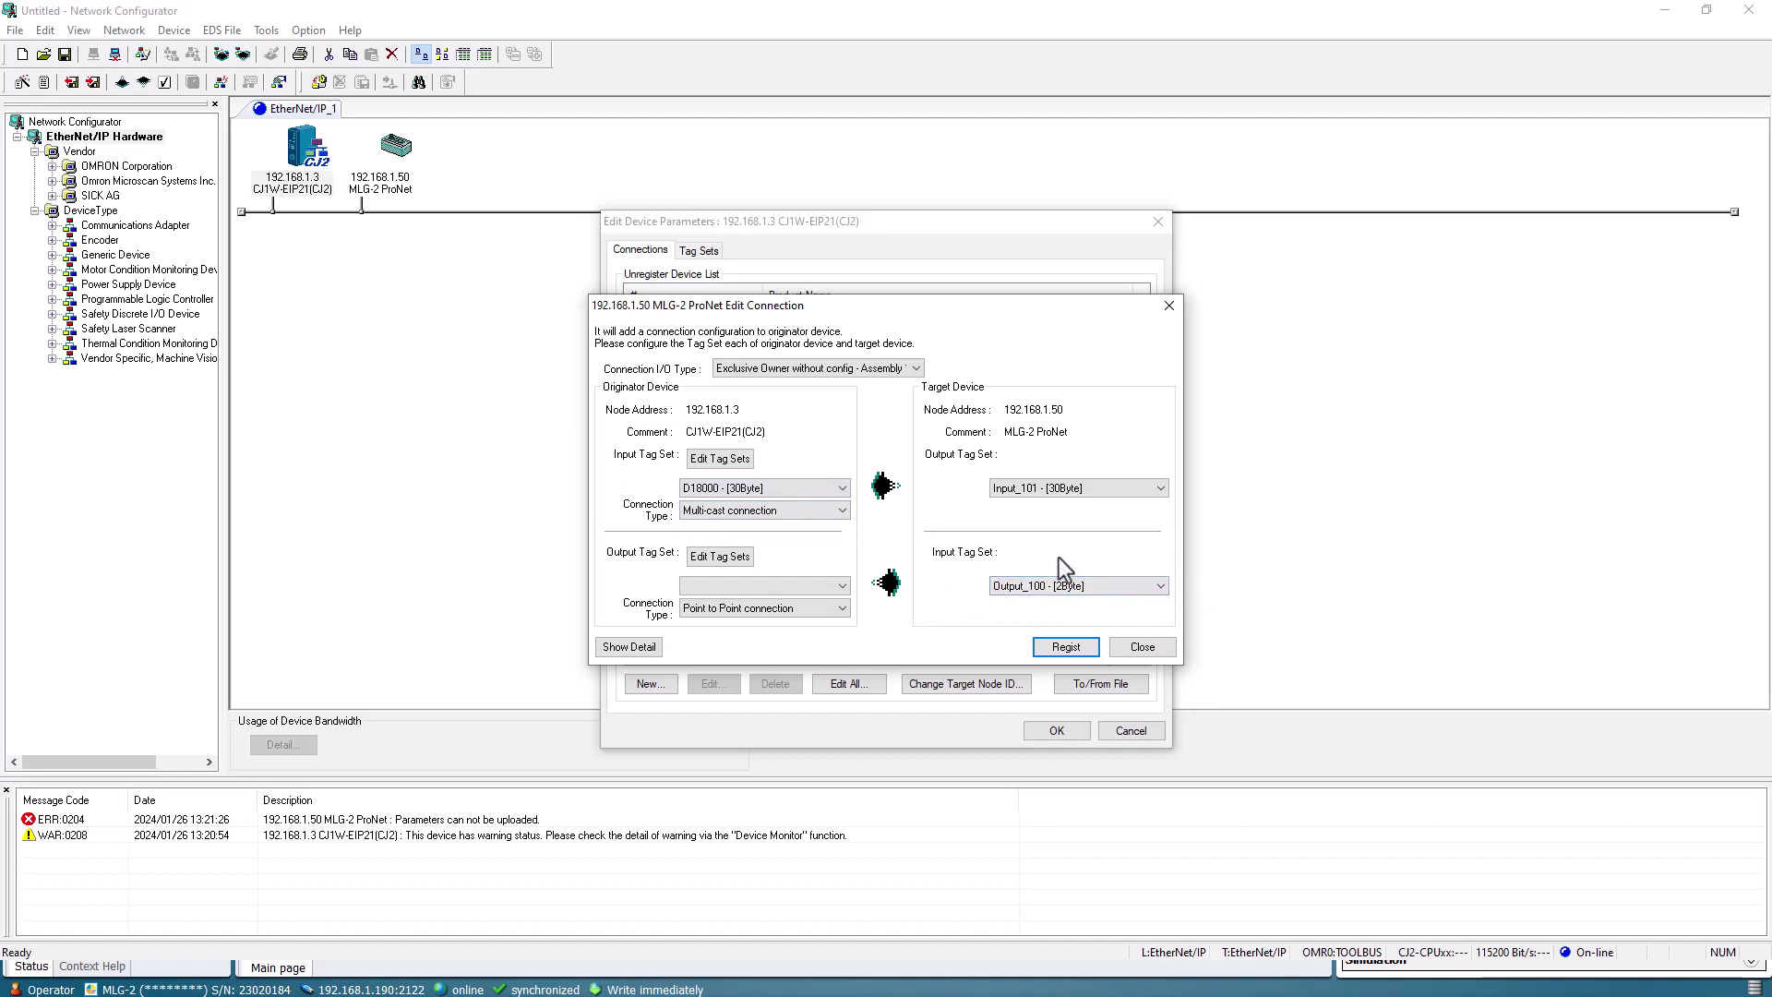
click(831, 587)
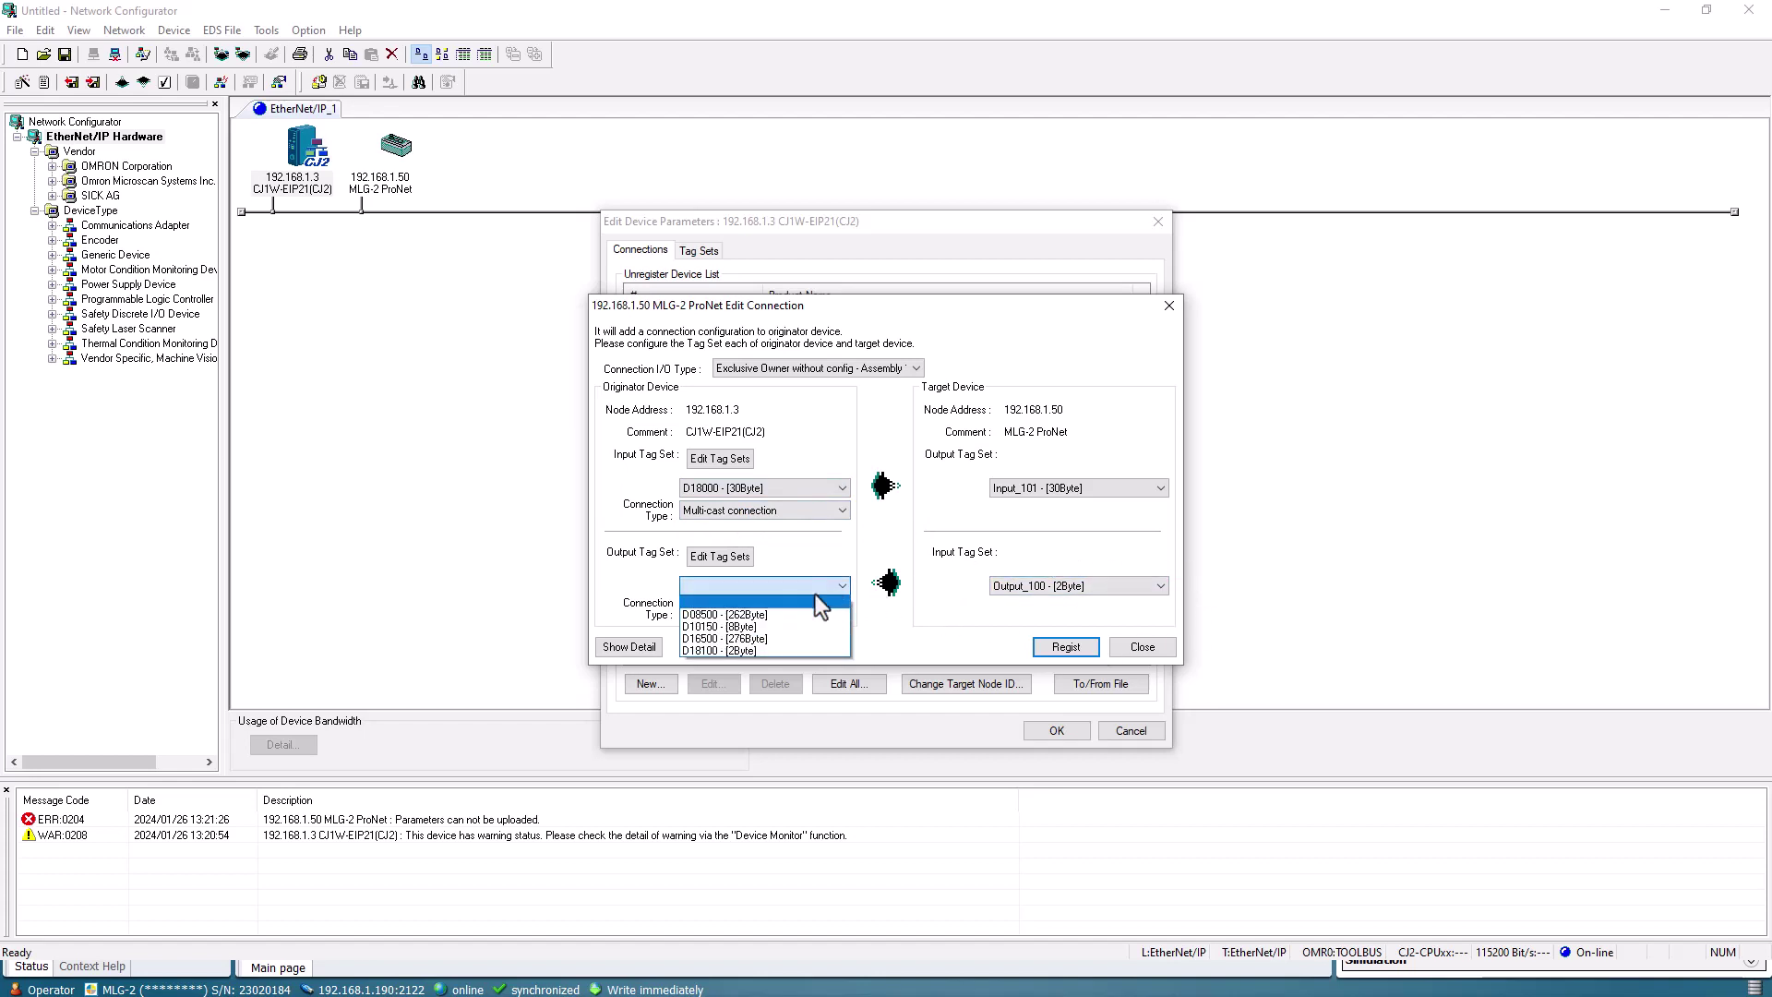
click(768, 650)
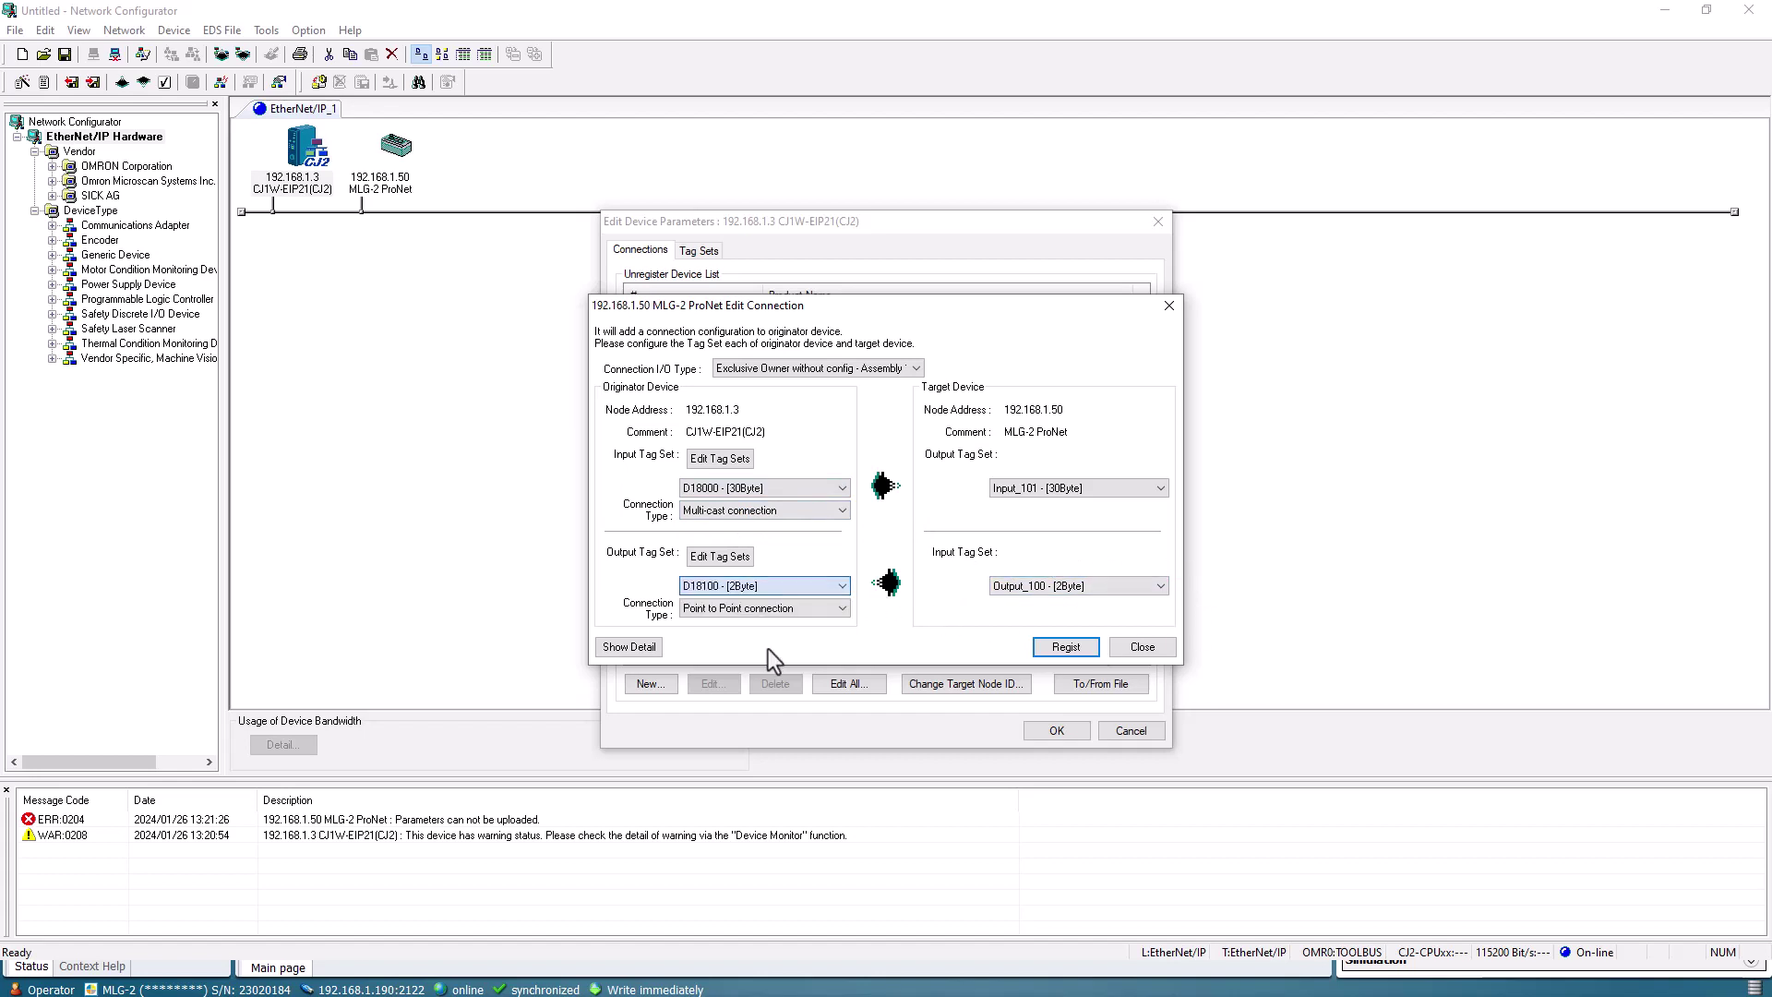
click(1063, 648)
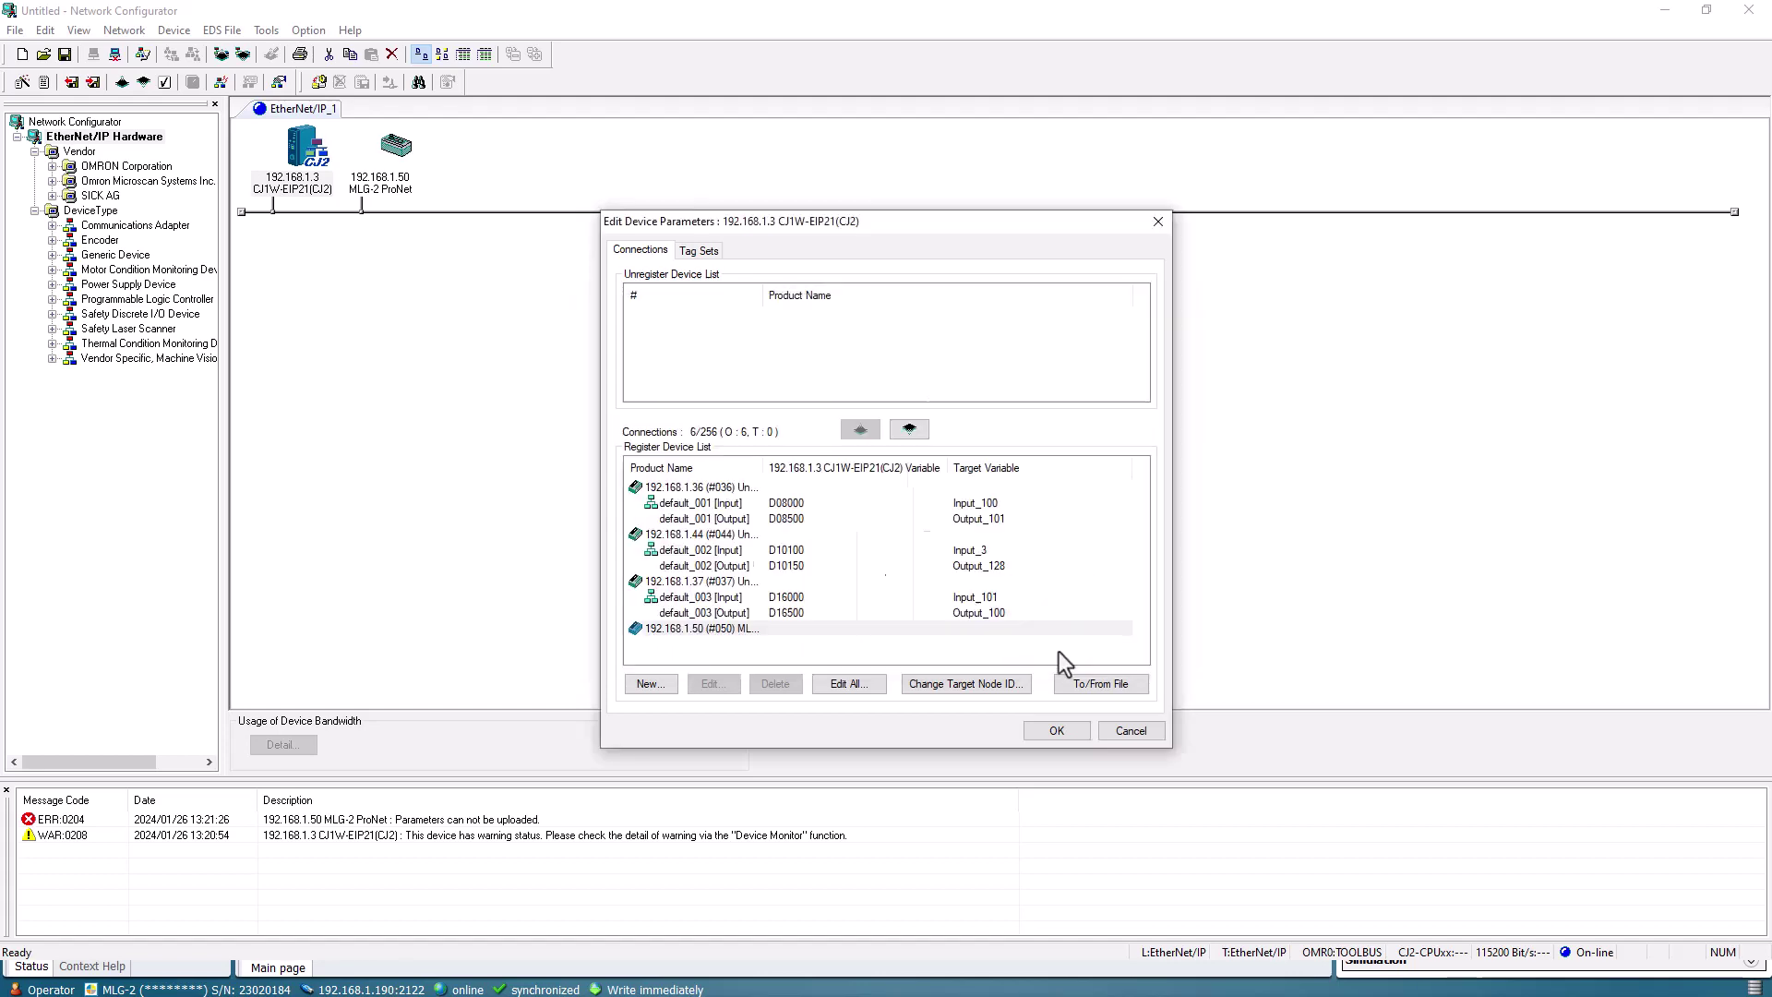
click(1165, 651)
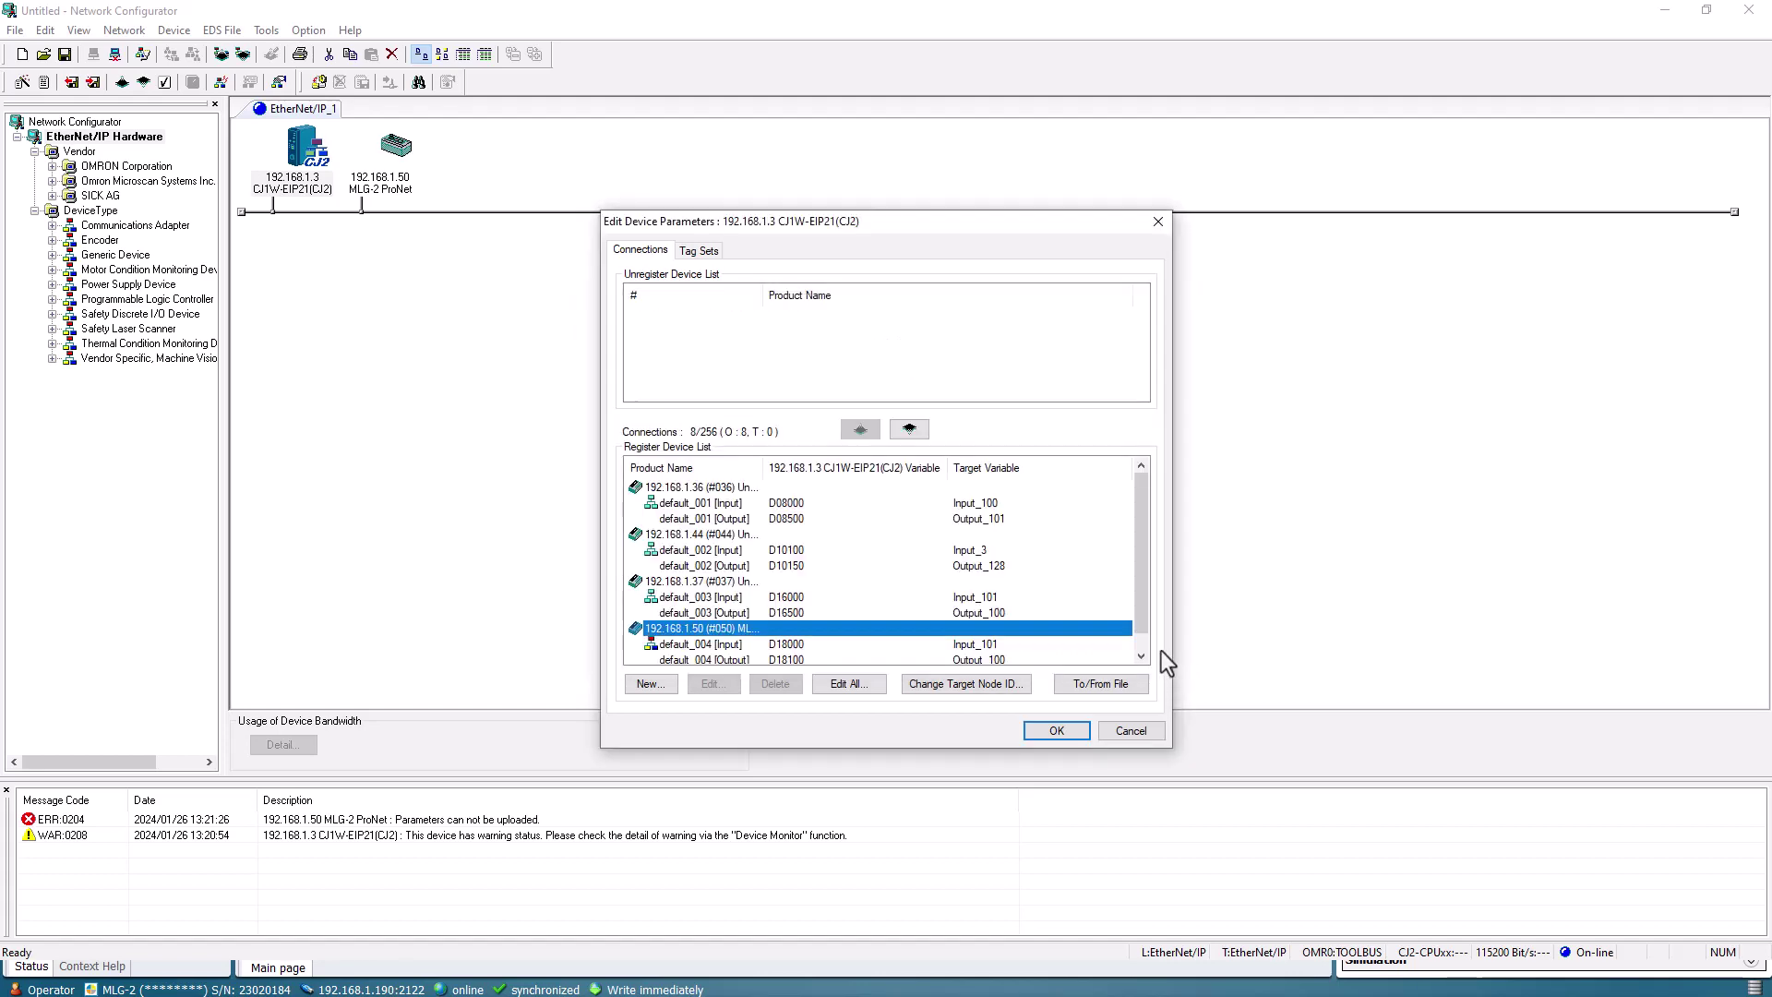
scroll(868, 610, down, 1)
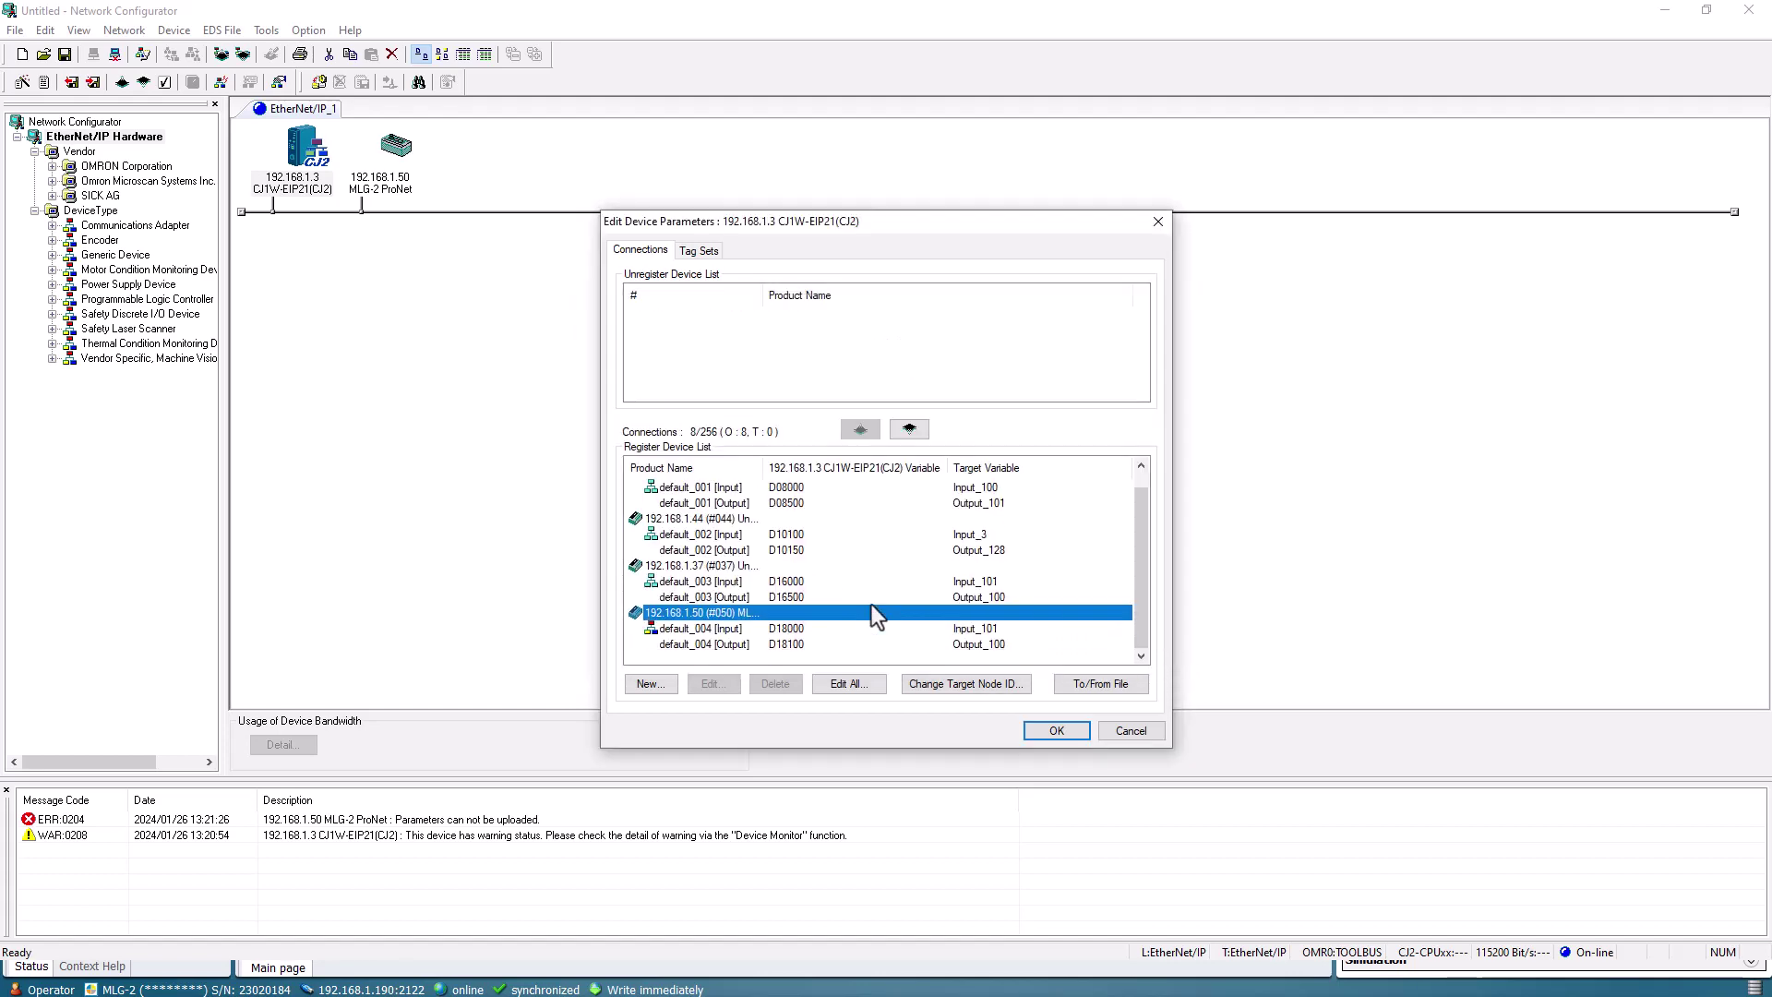
- Apply the CJ2 settings and download them to the network in Program mode, then restore the previous mode
click(1052, 730)
click(128, 30)
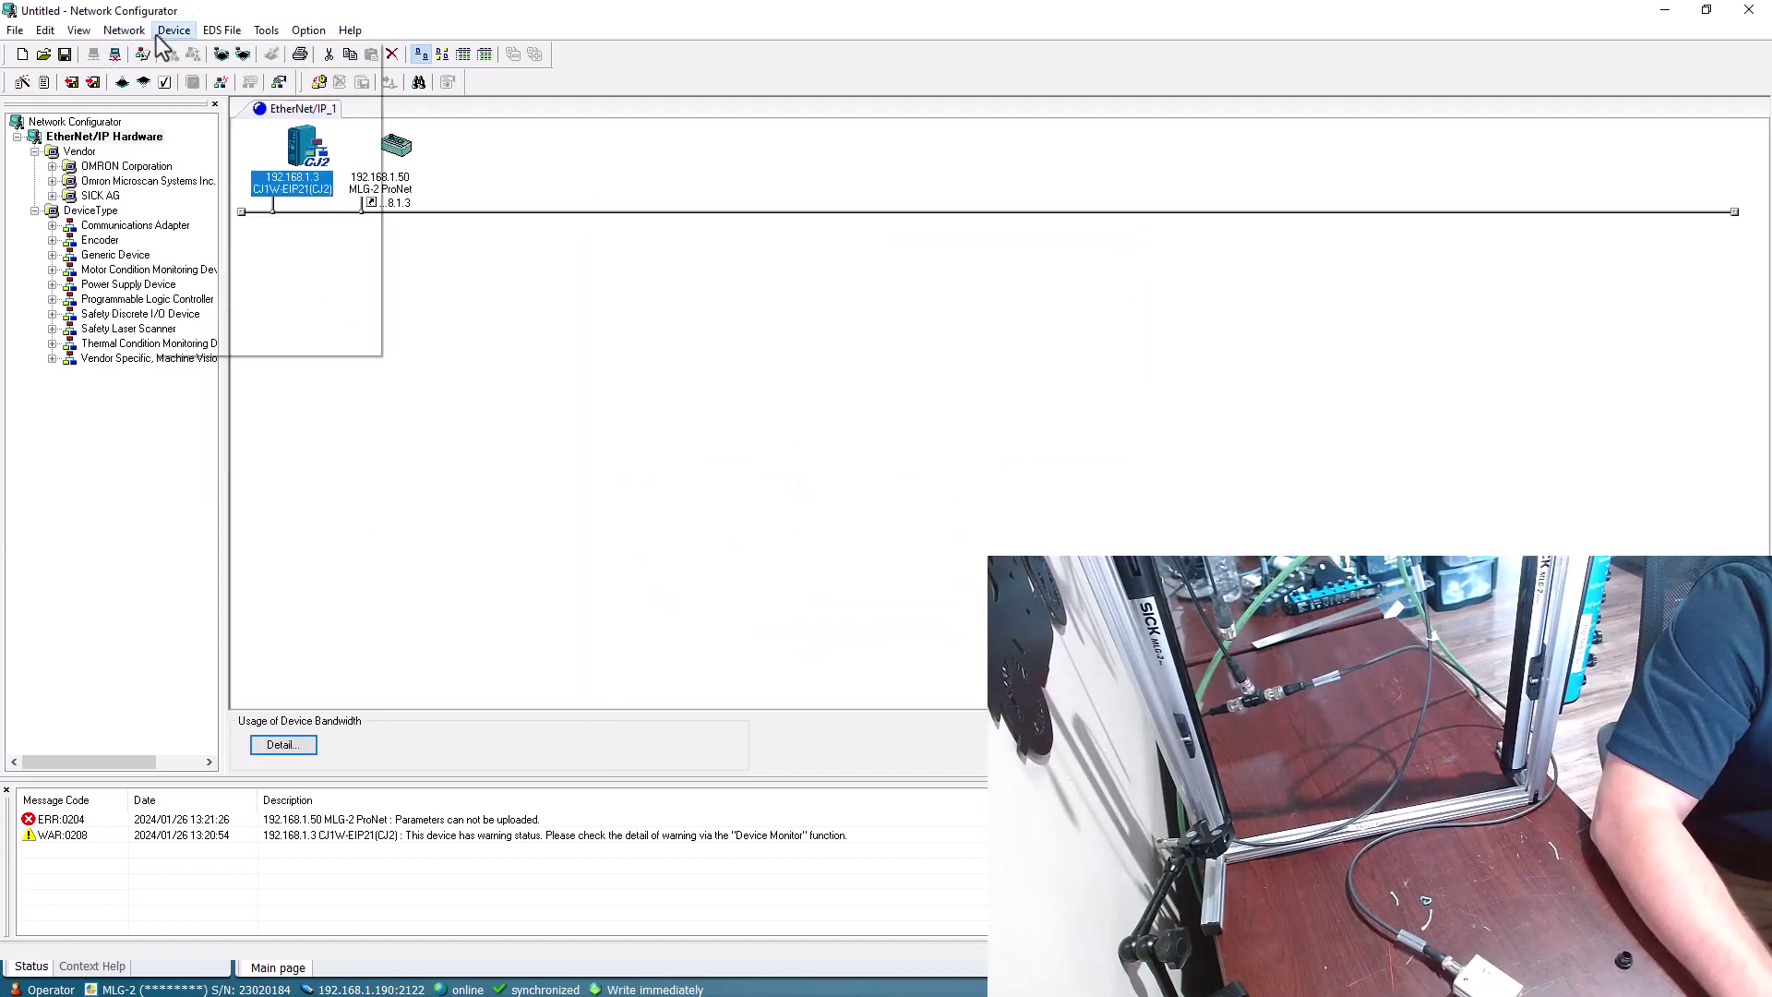
click(148, 170)
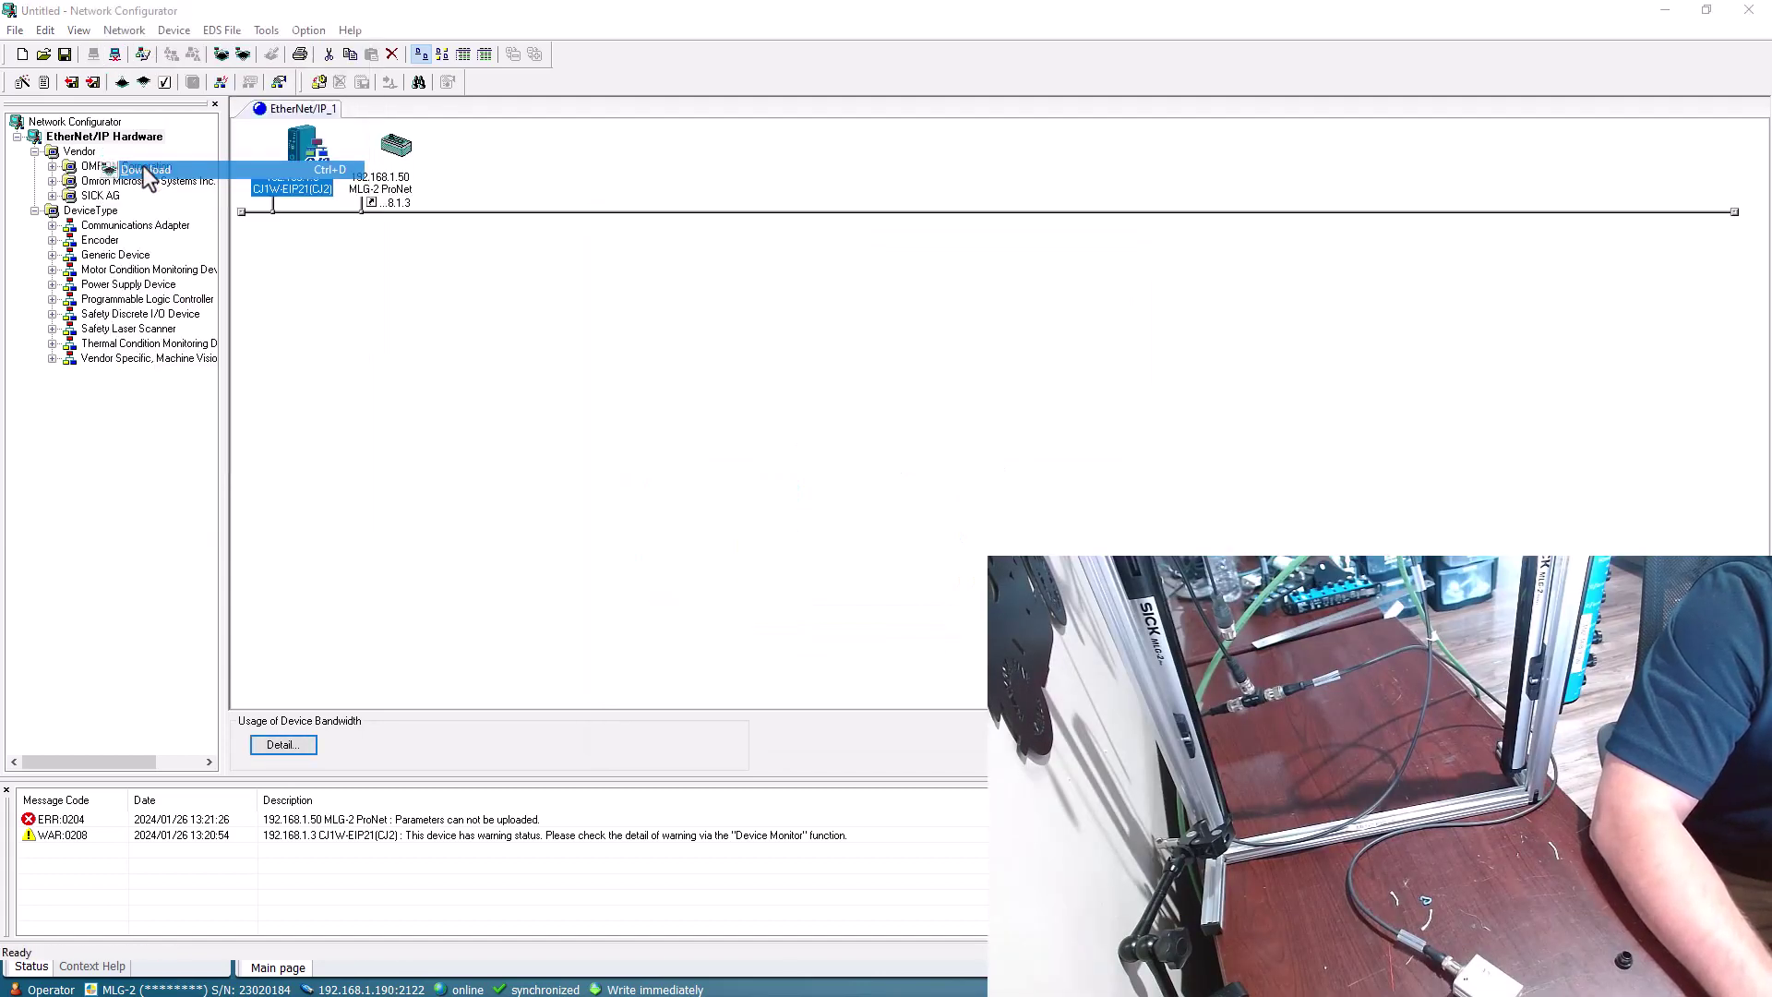
click(926, 530)
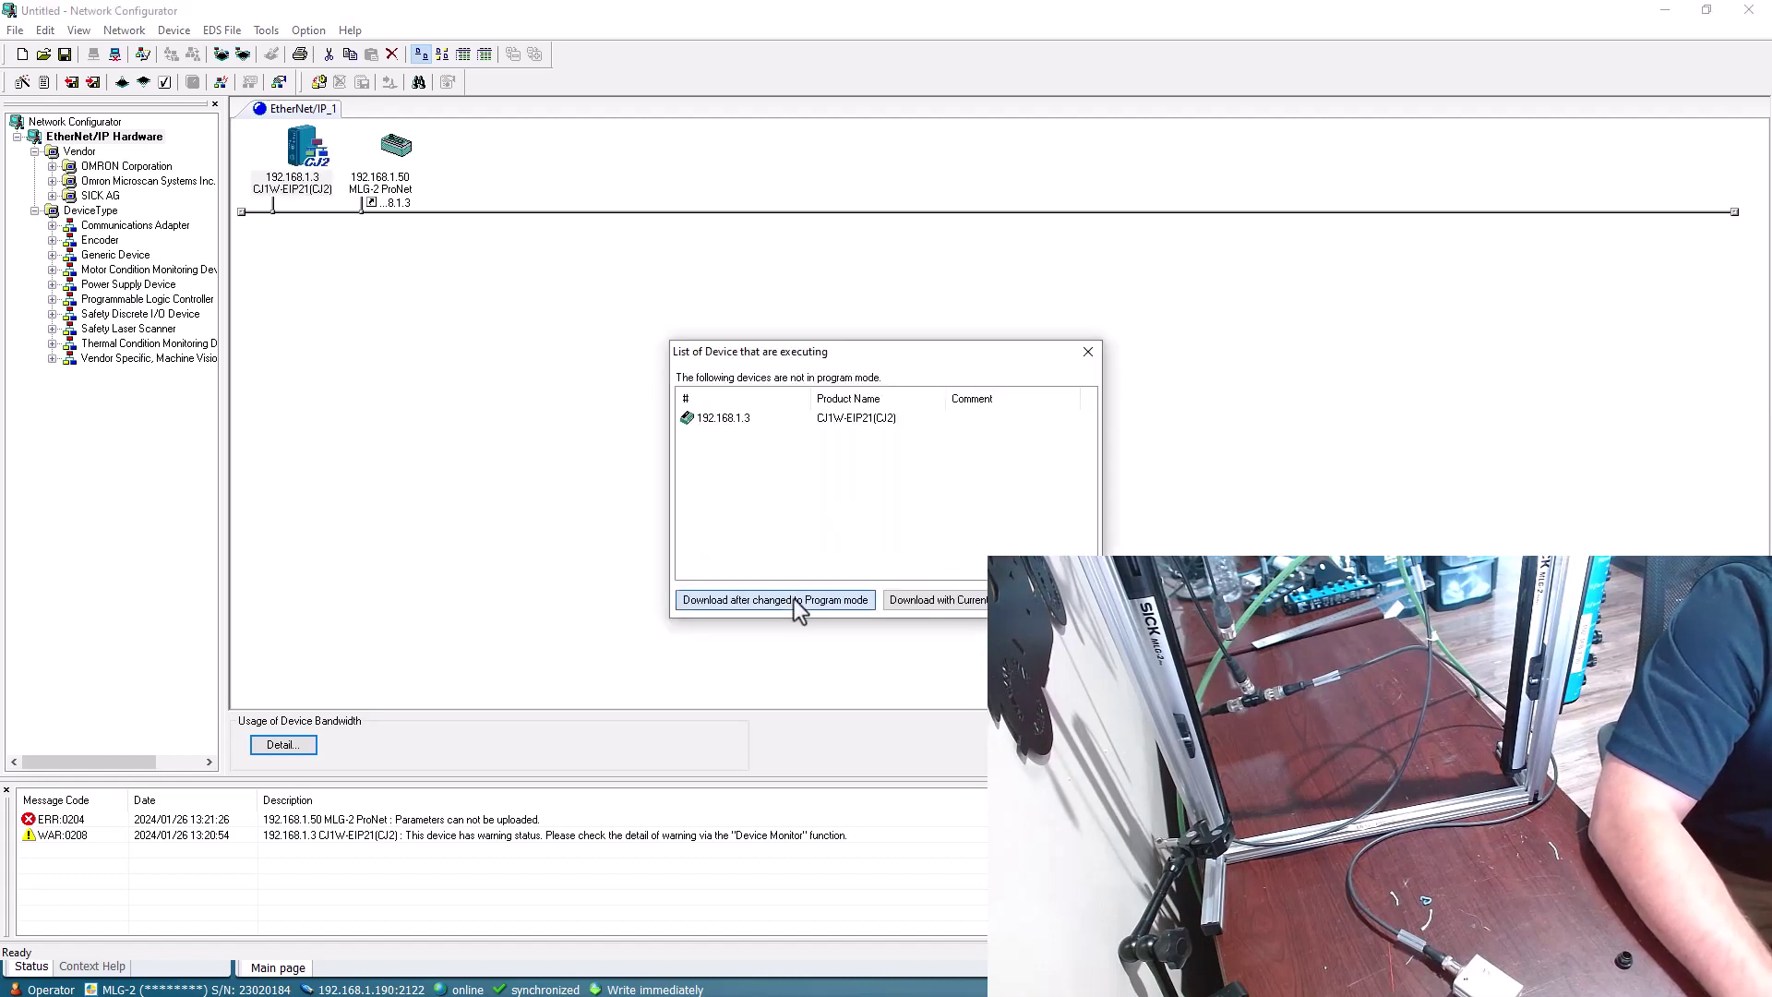
click(794, 600)
click(927, 536)
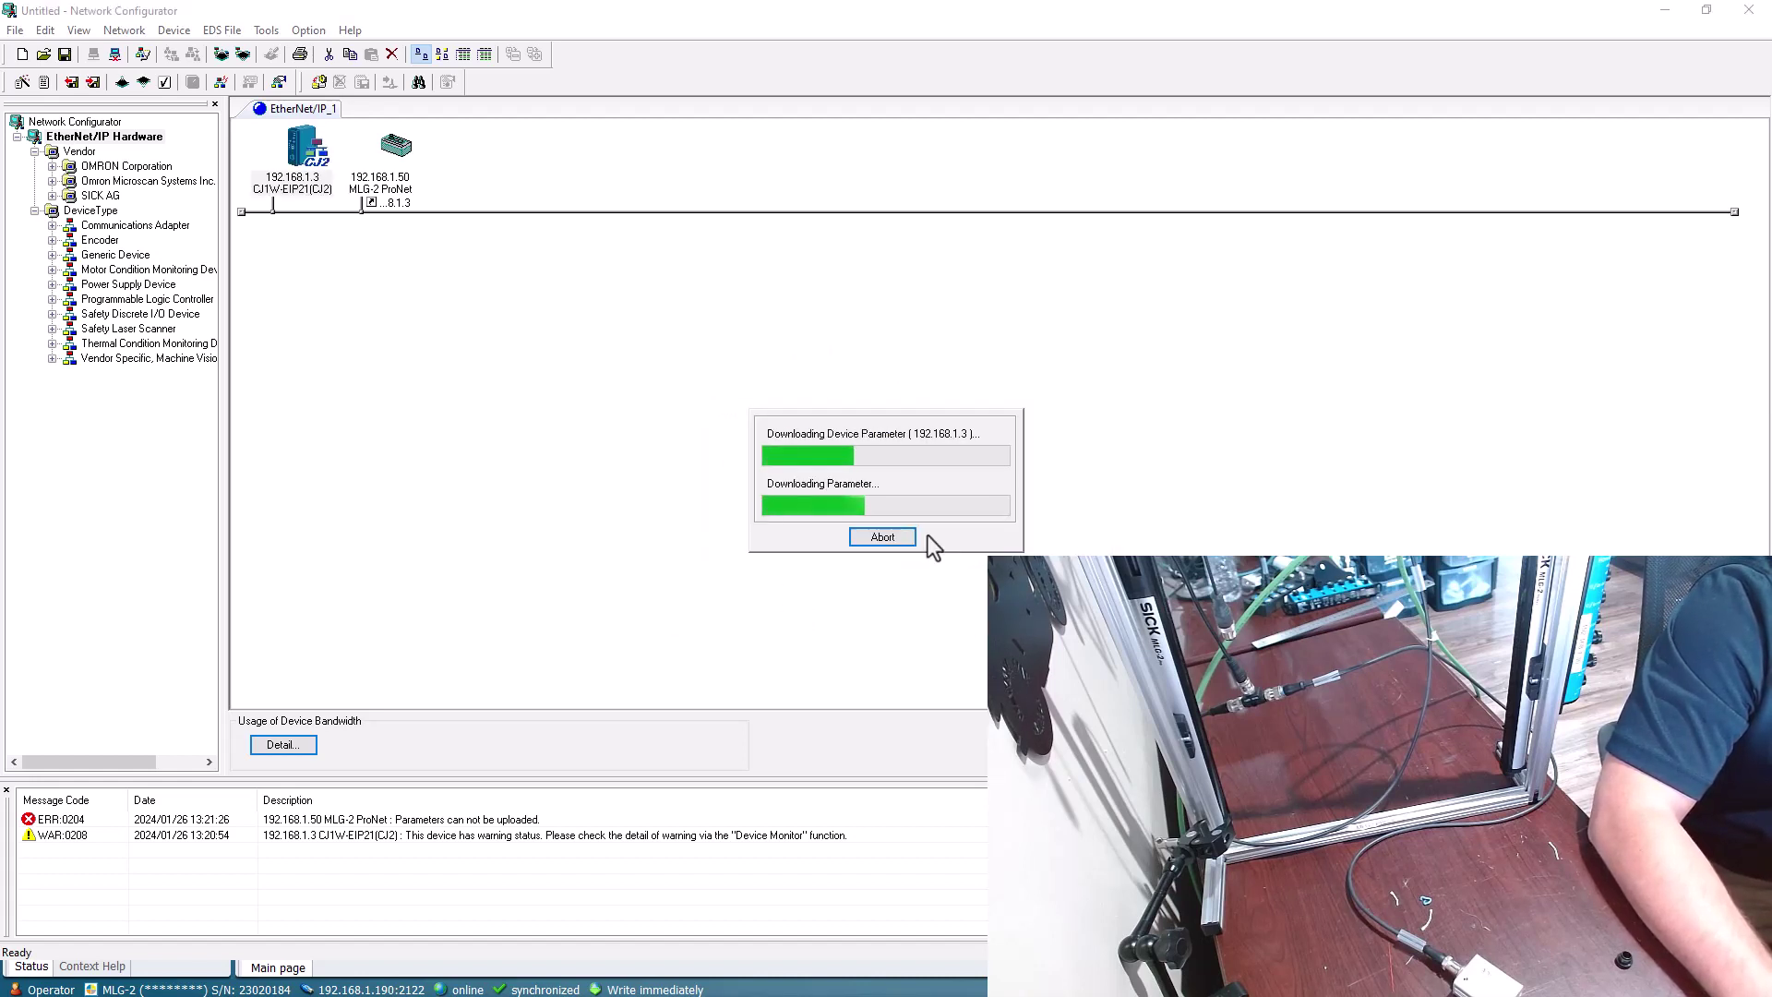
click(853, 533)
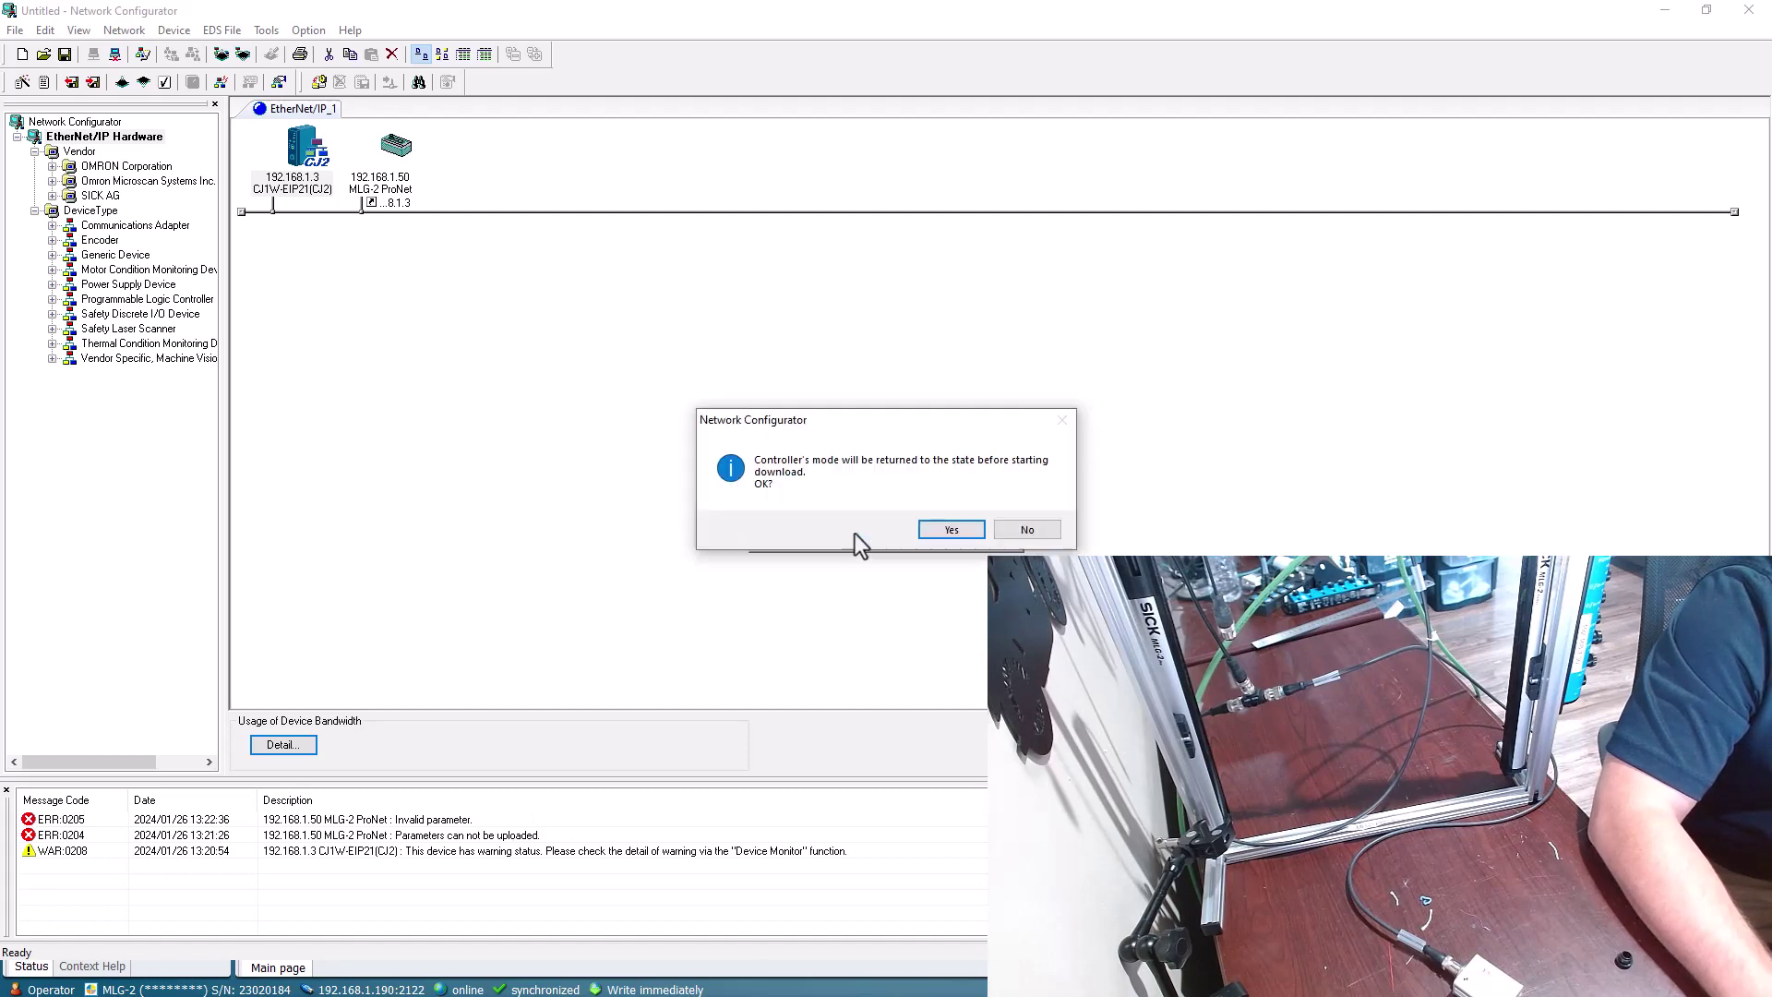
click(909, 531)
- Check the CJ2 unit's status in its monitor, then close it
right_click(300, 157)
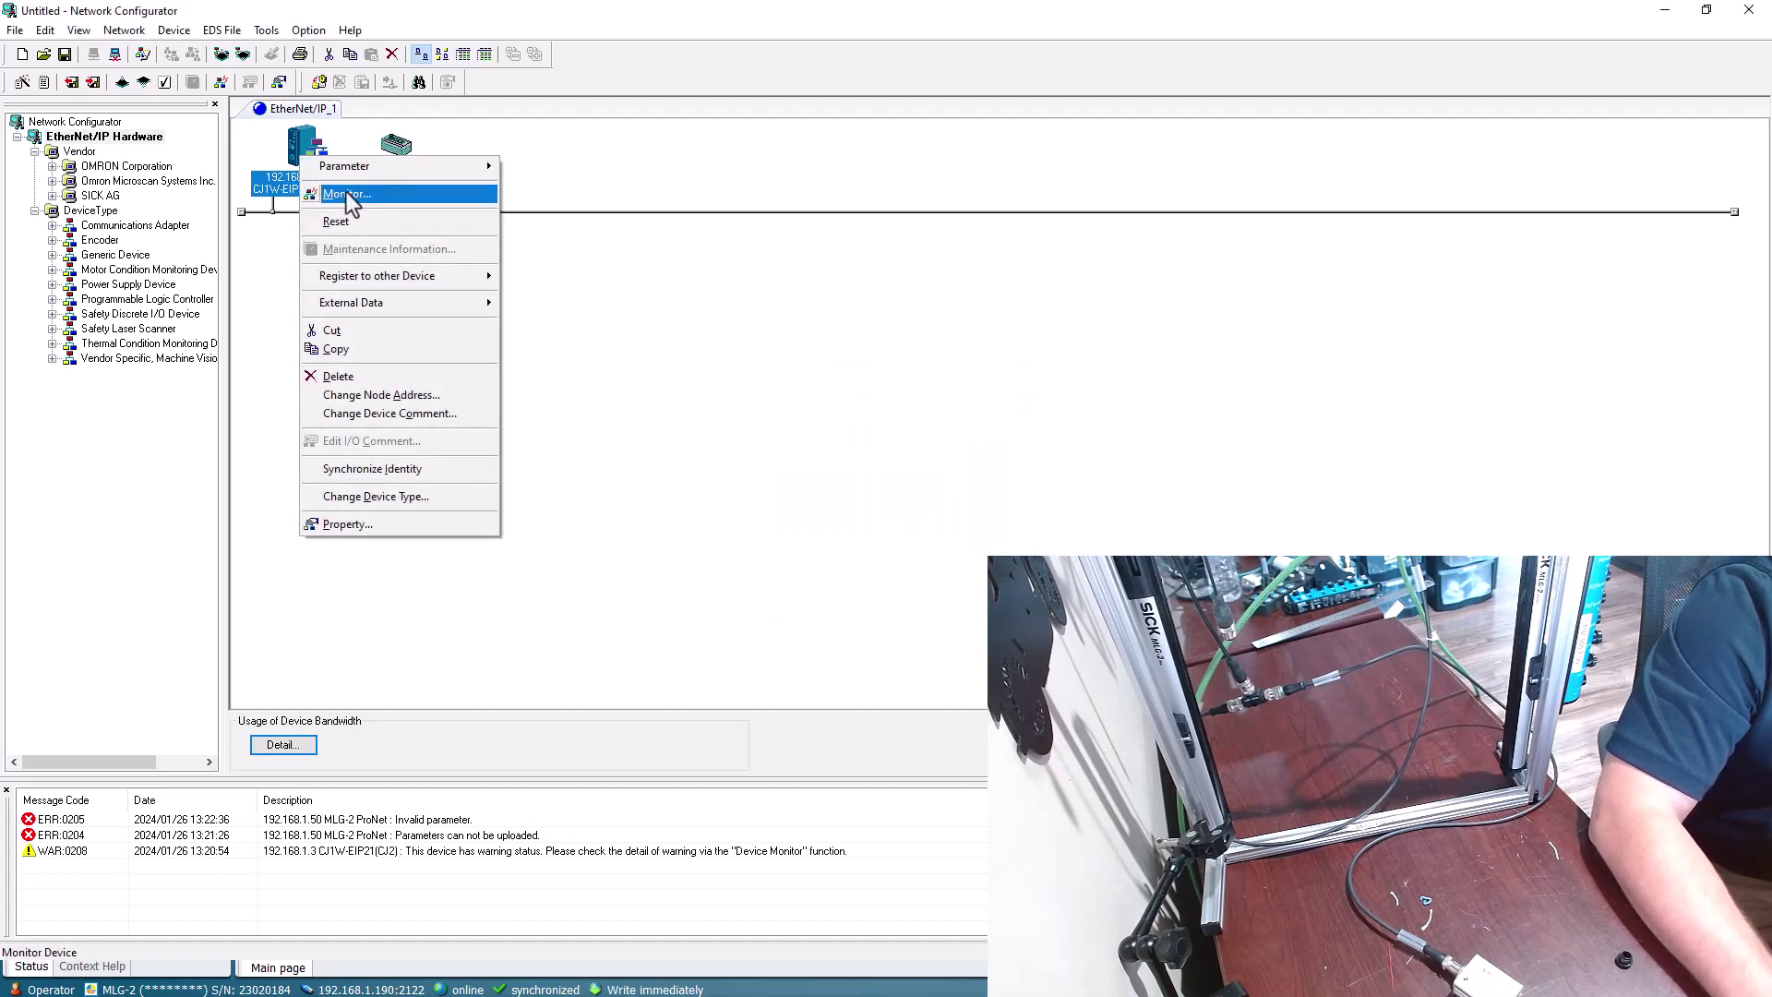
click(347, 194)
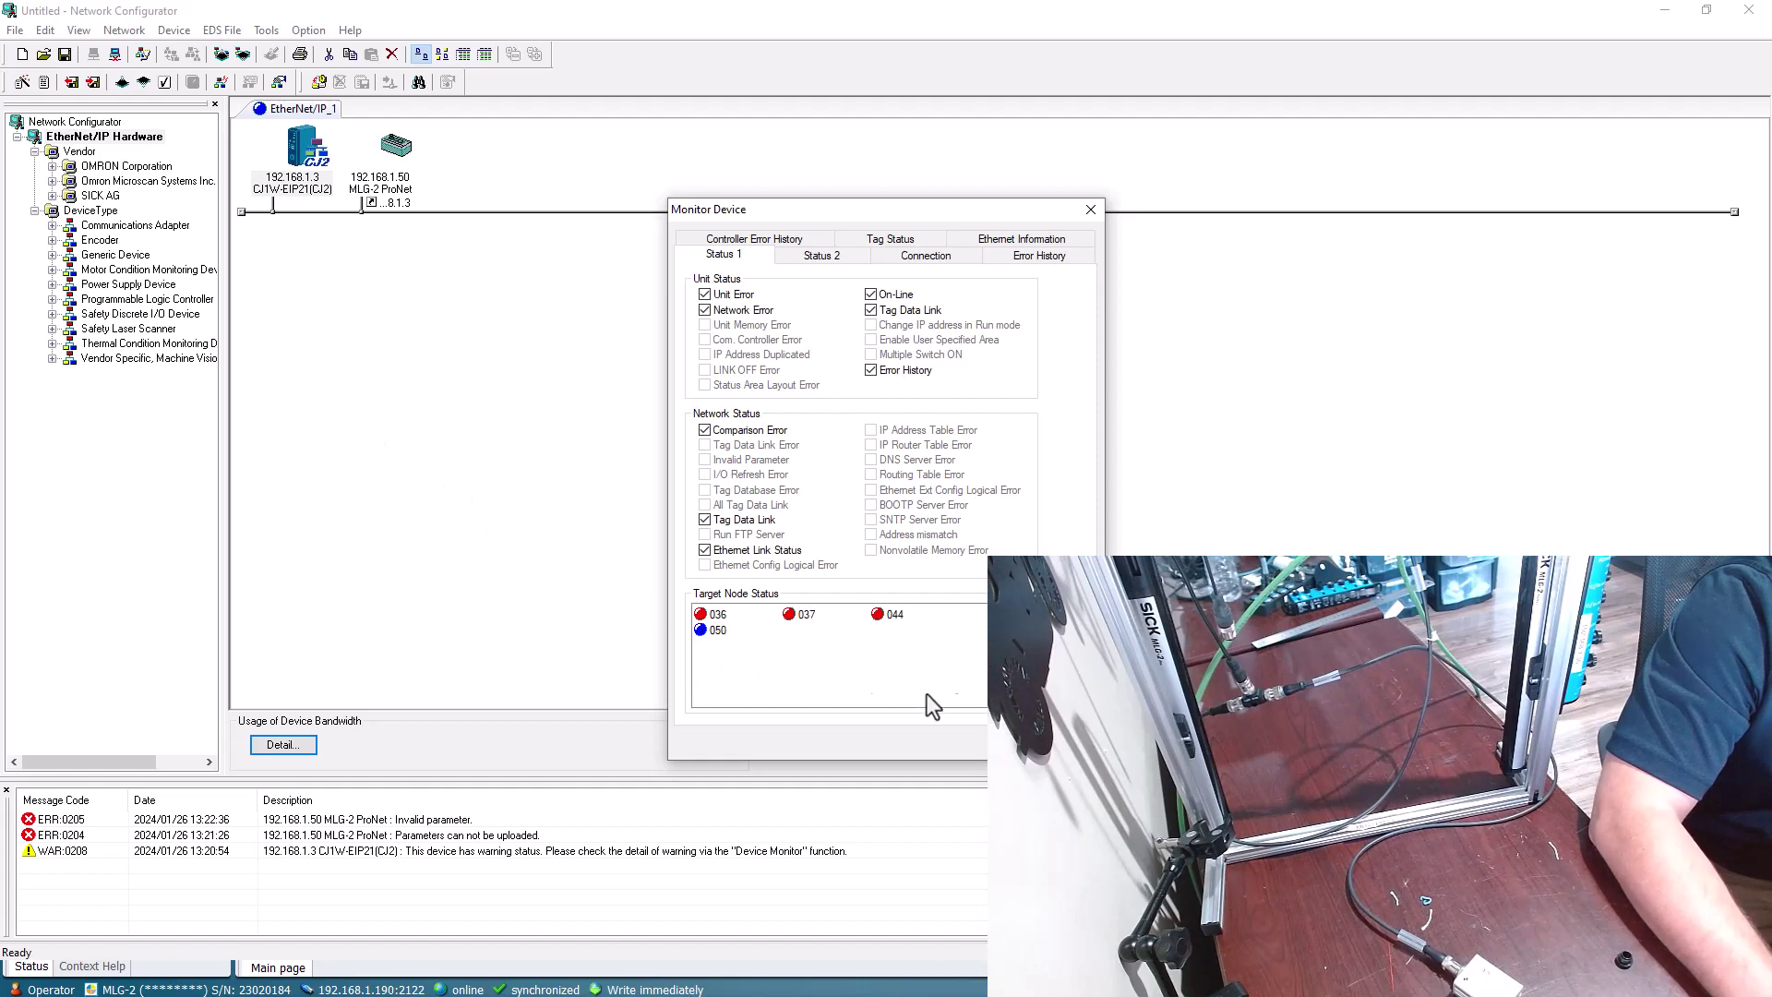
key(Escape)
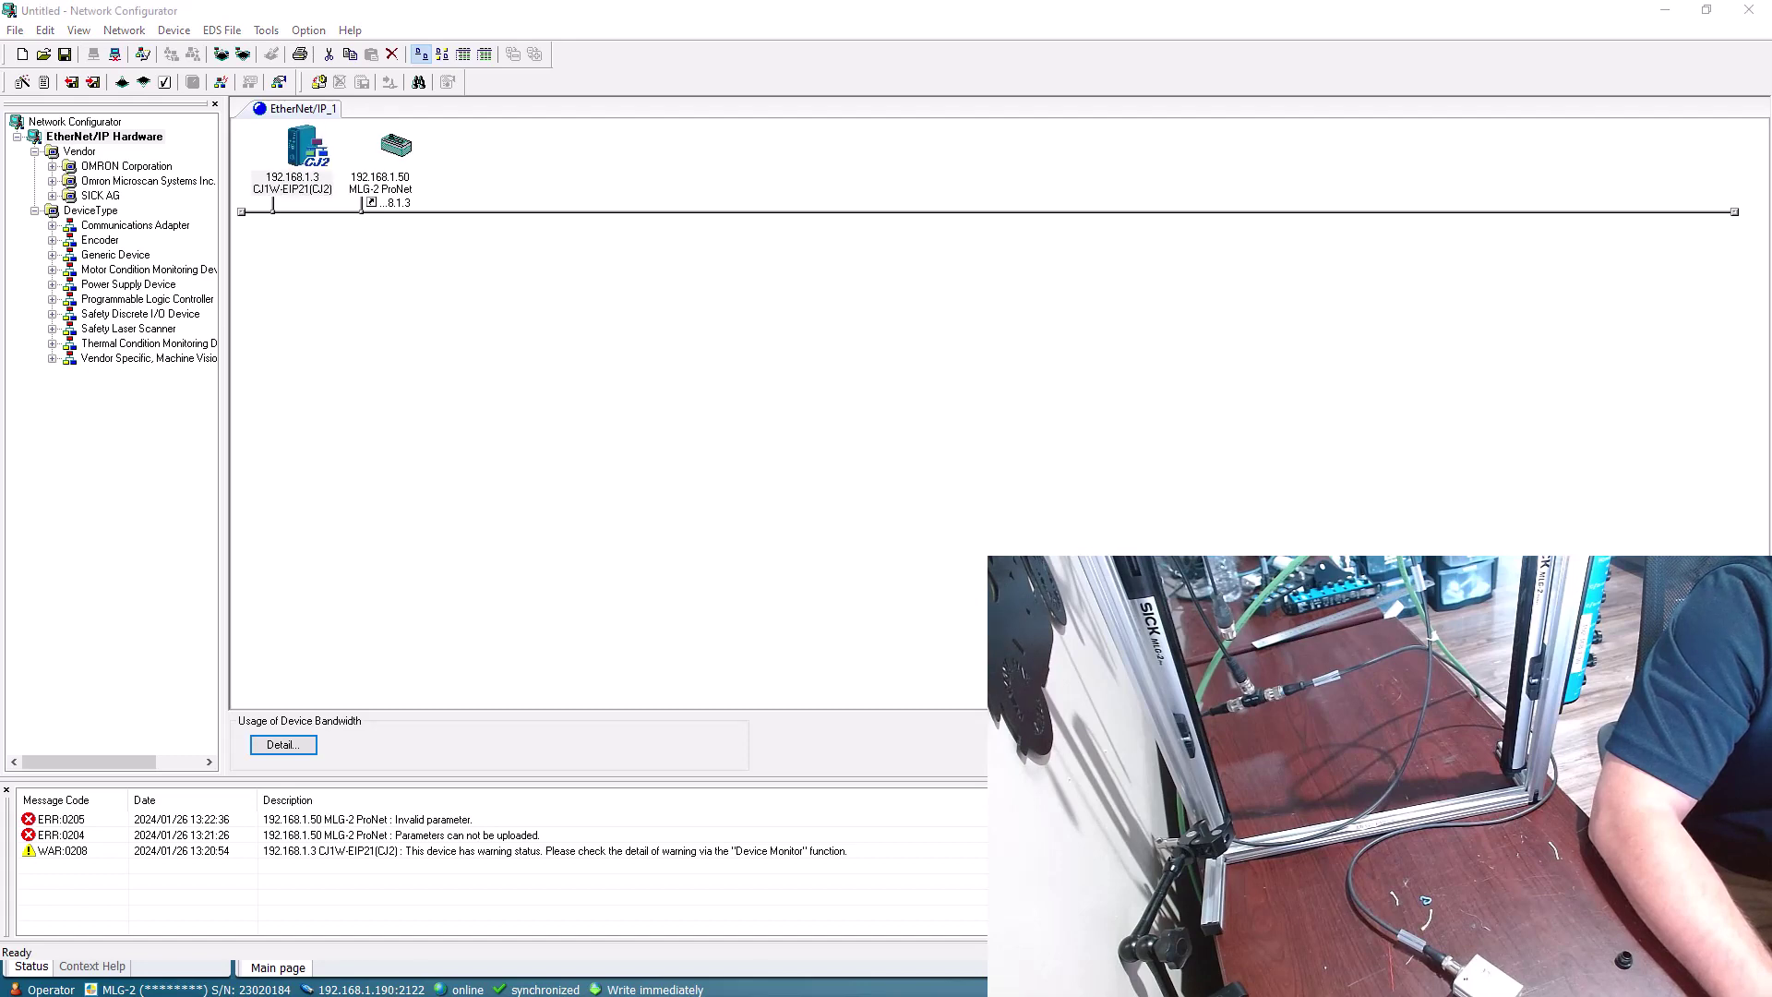
- In SOPAS ET, highlight the IP address's last octet, 50, then minimise the window
key(alt+Tab)
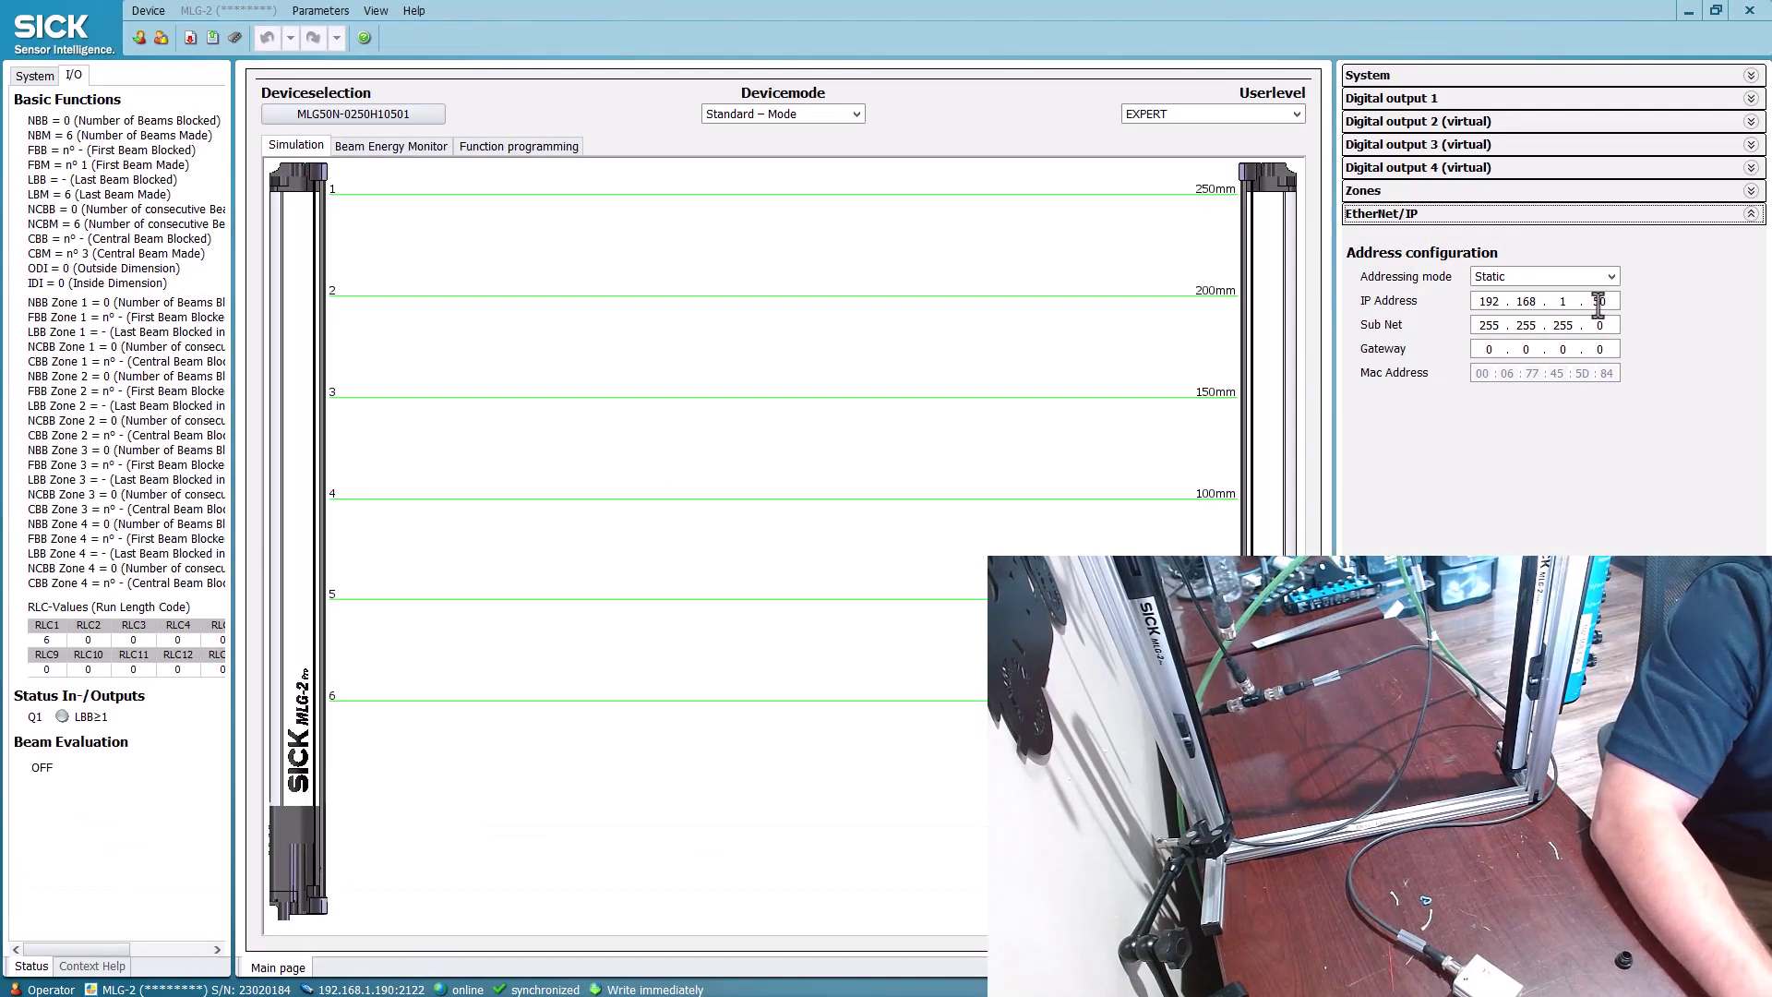
double_click(1601, 302)
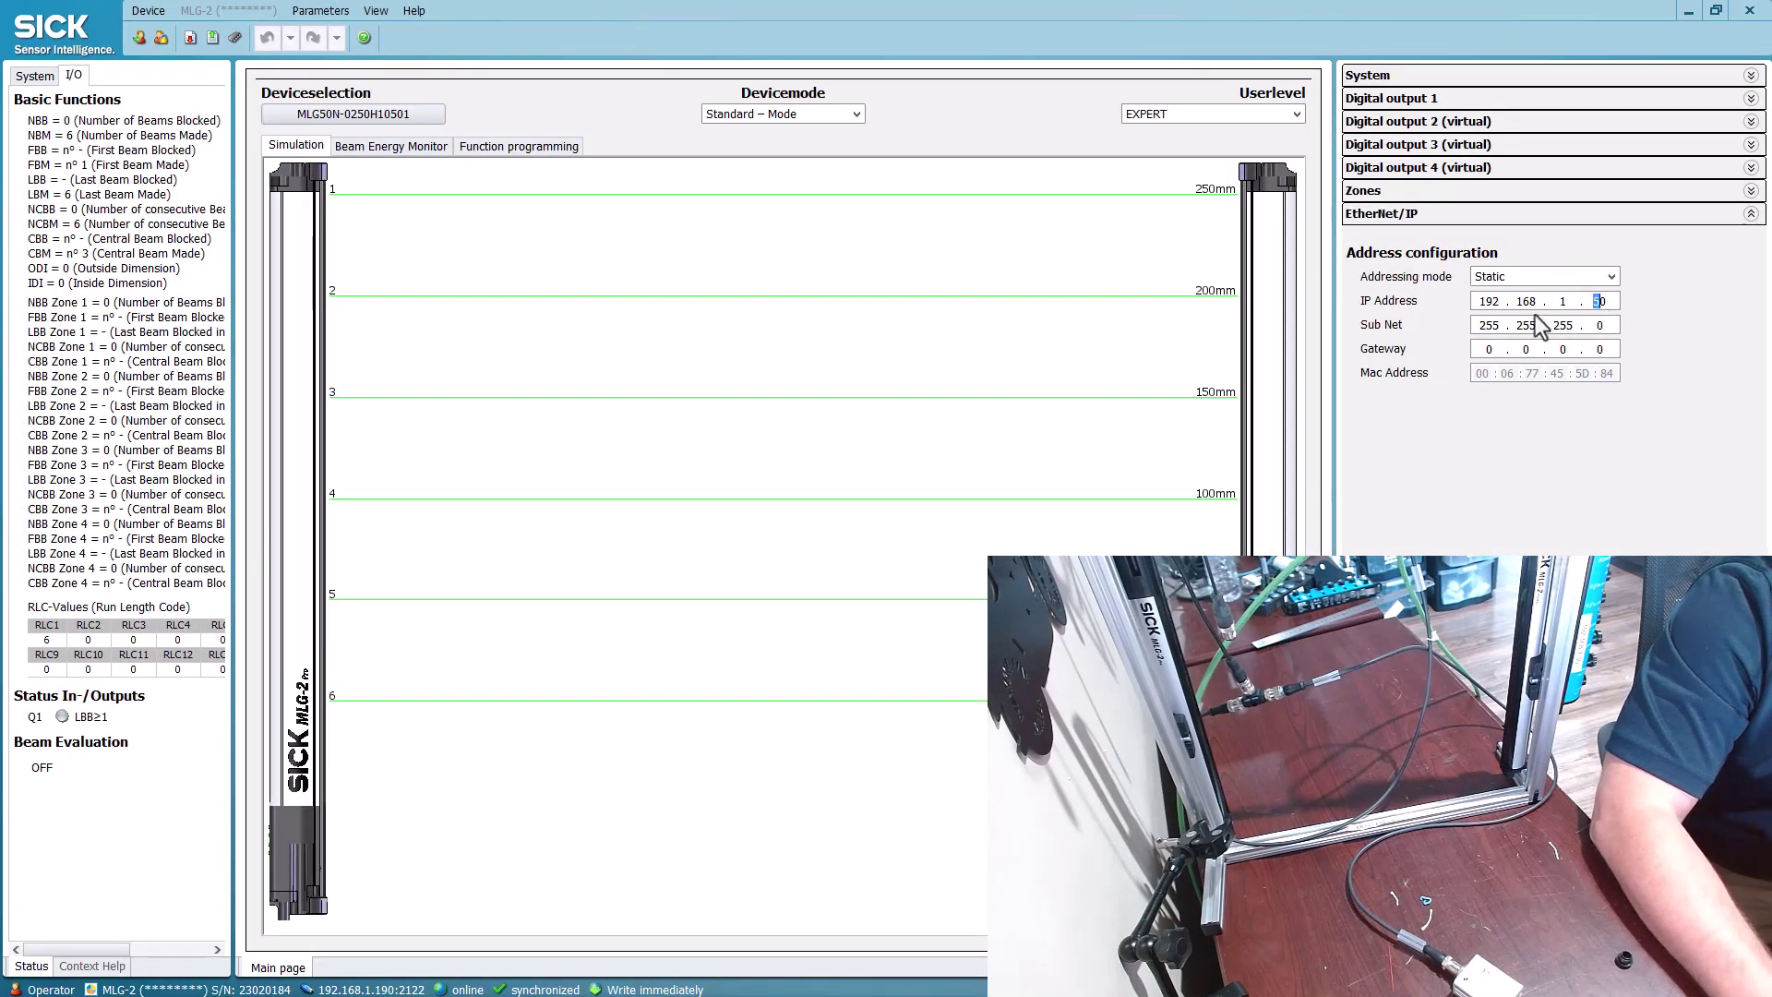
click(1687, 13)
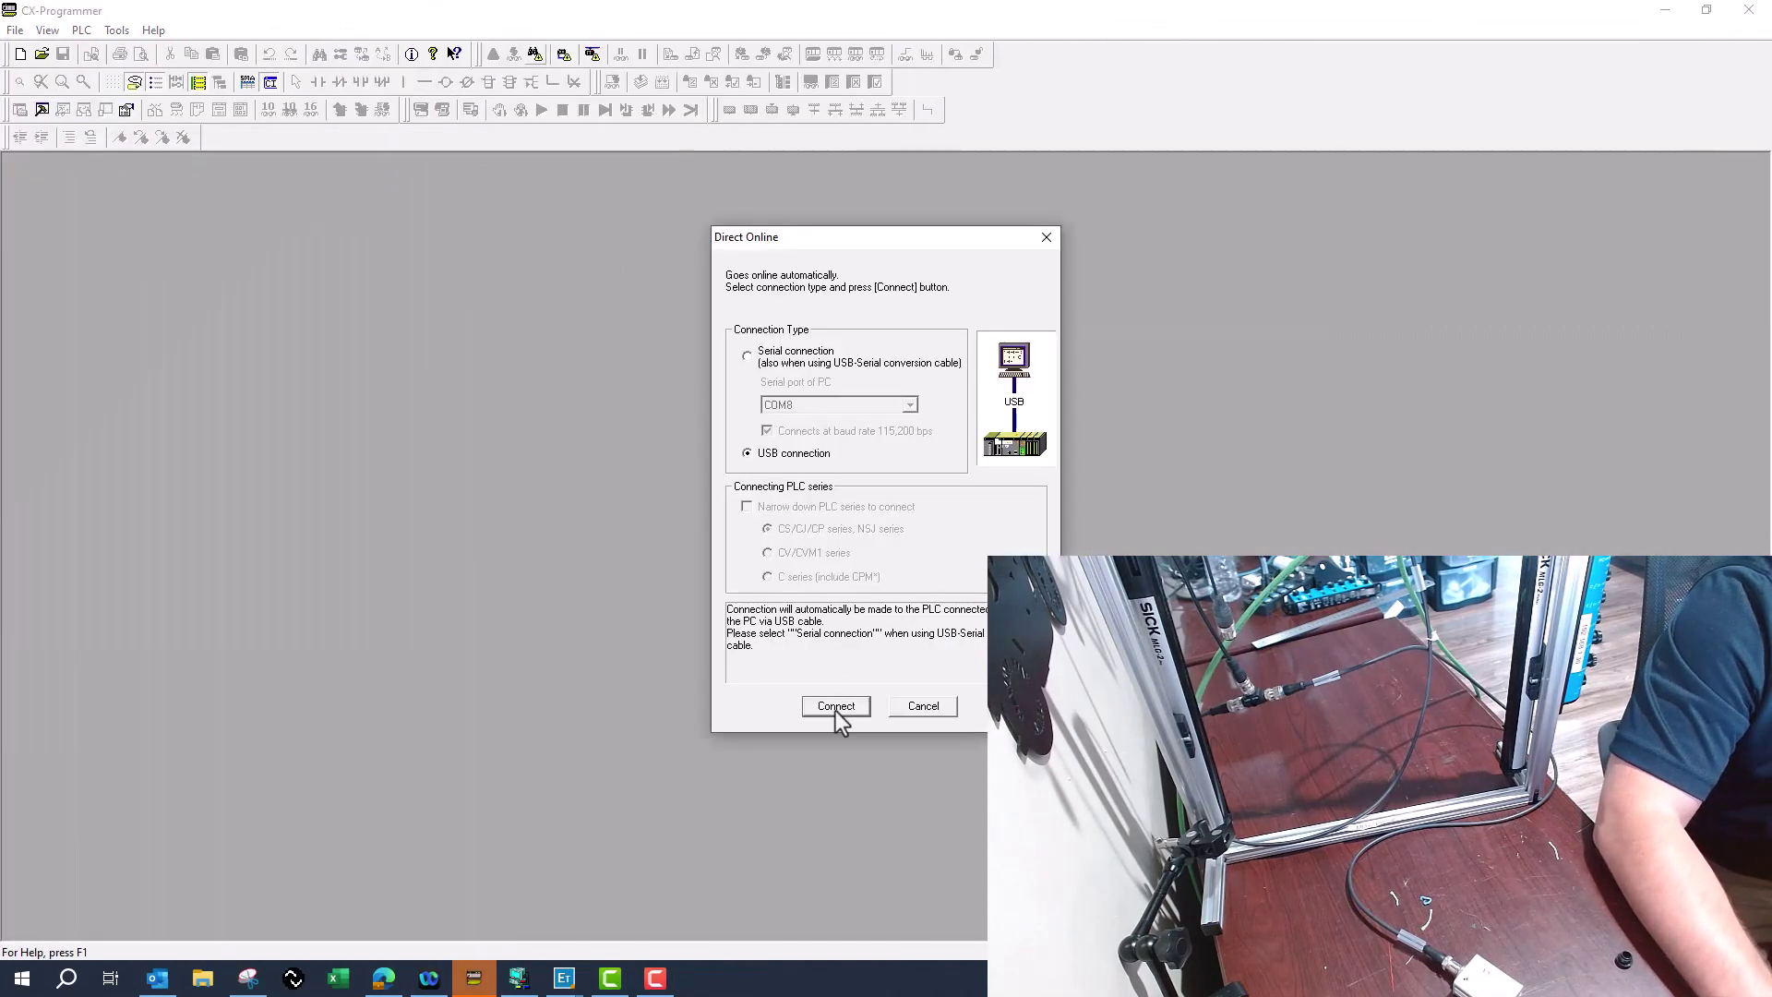
- Connect directly online to the CJ2M and accept uploading its running program
click(835, 710)
click(842, 515)
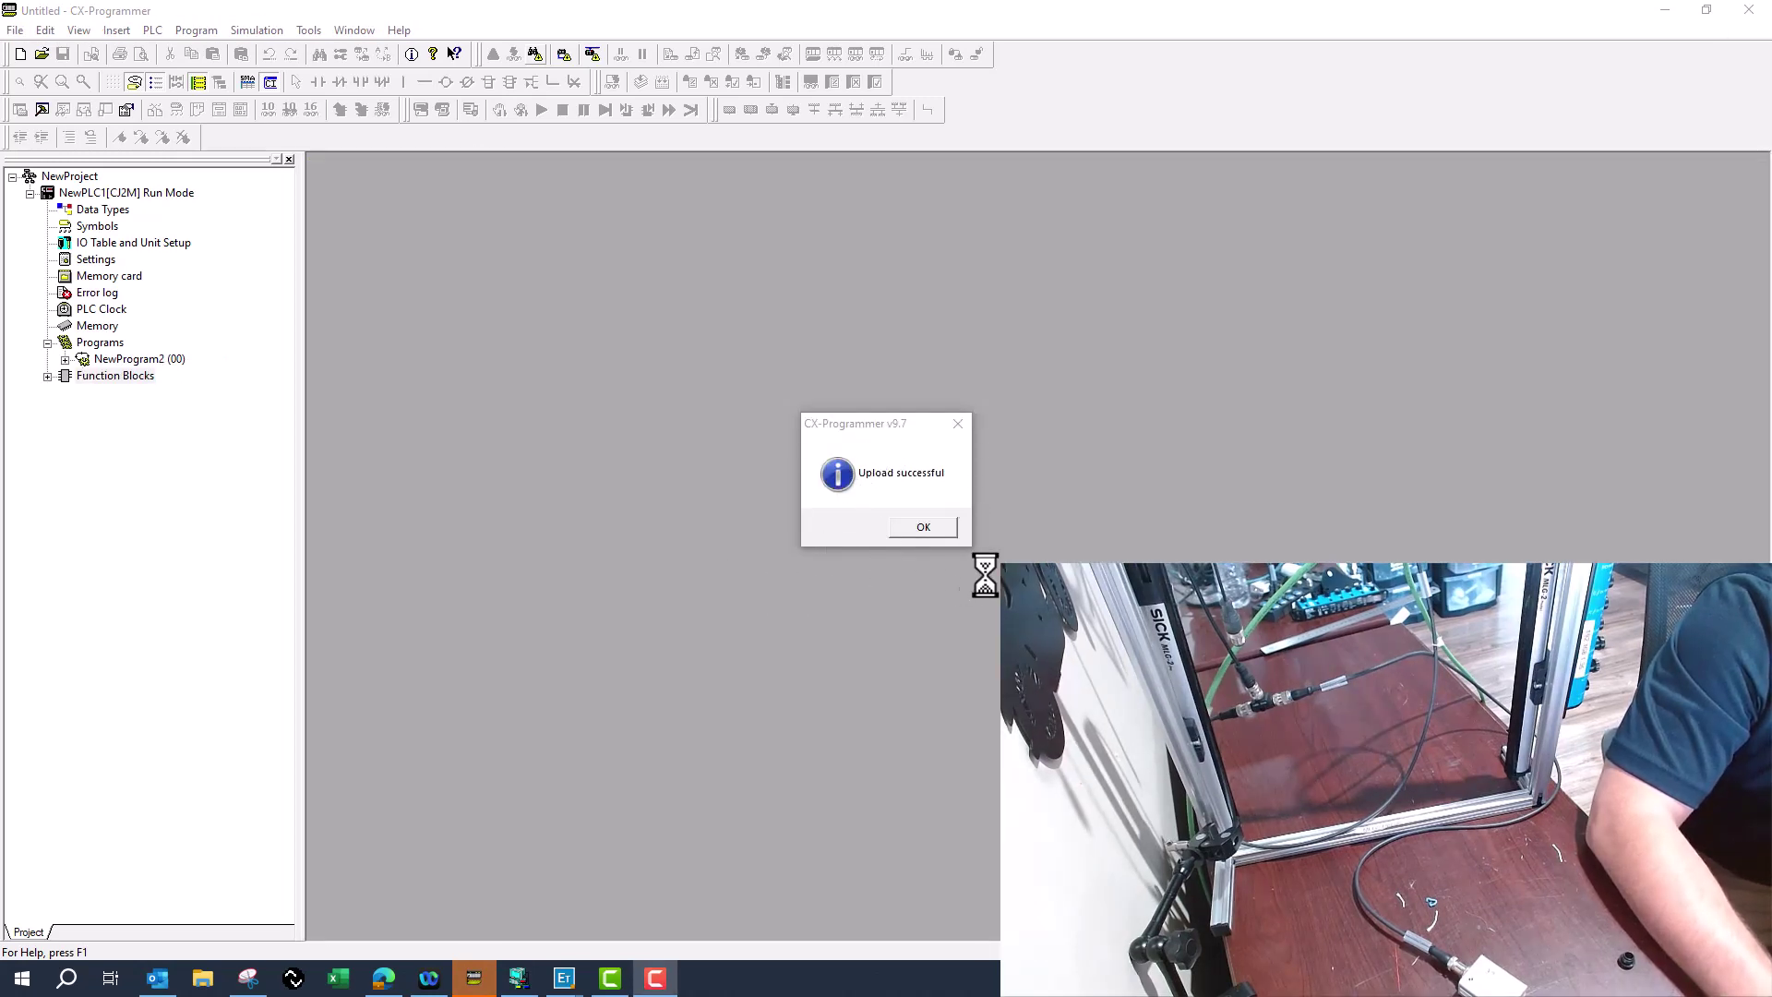
click(921, 526)
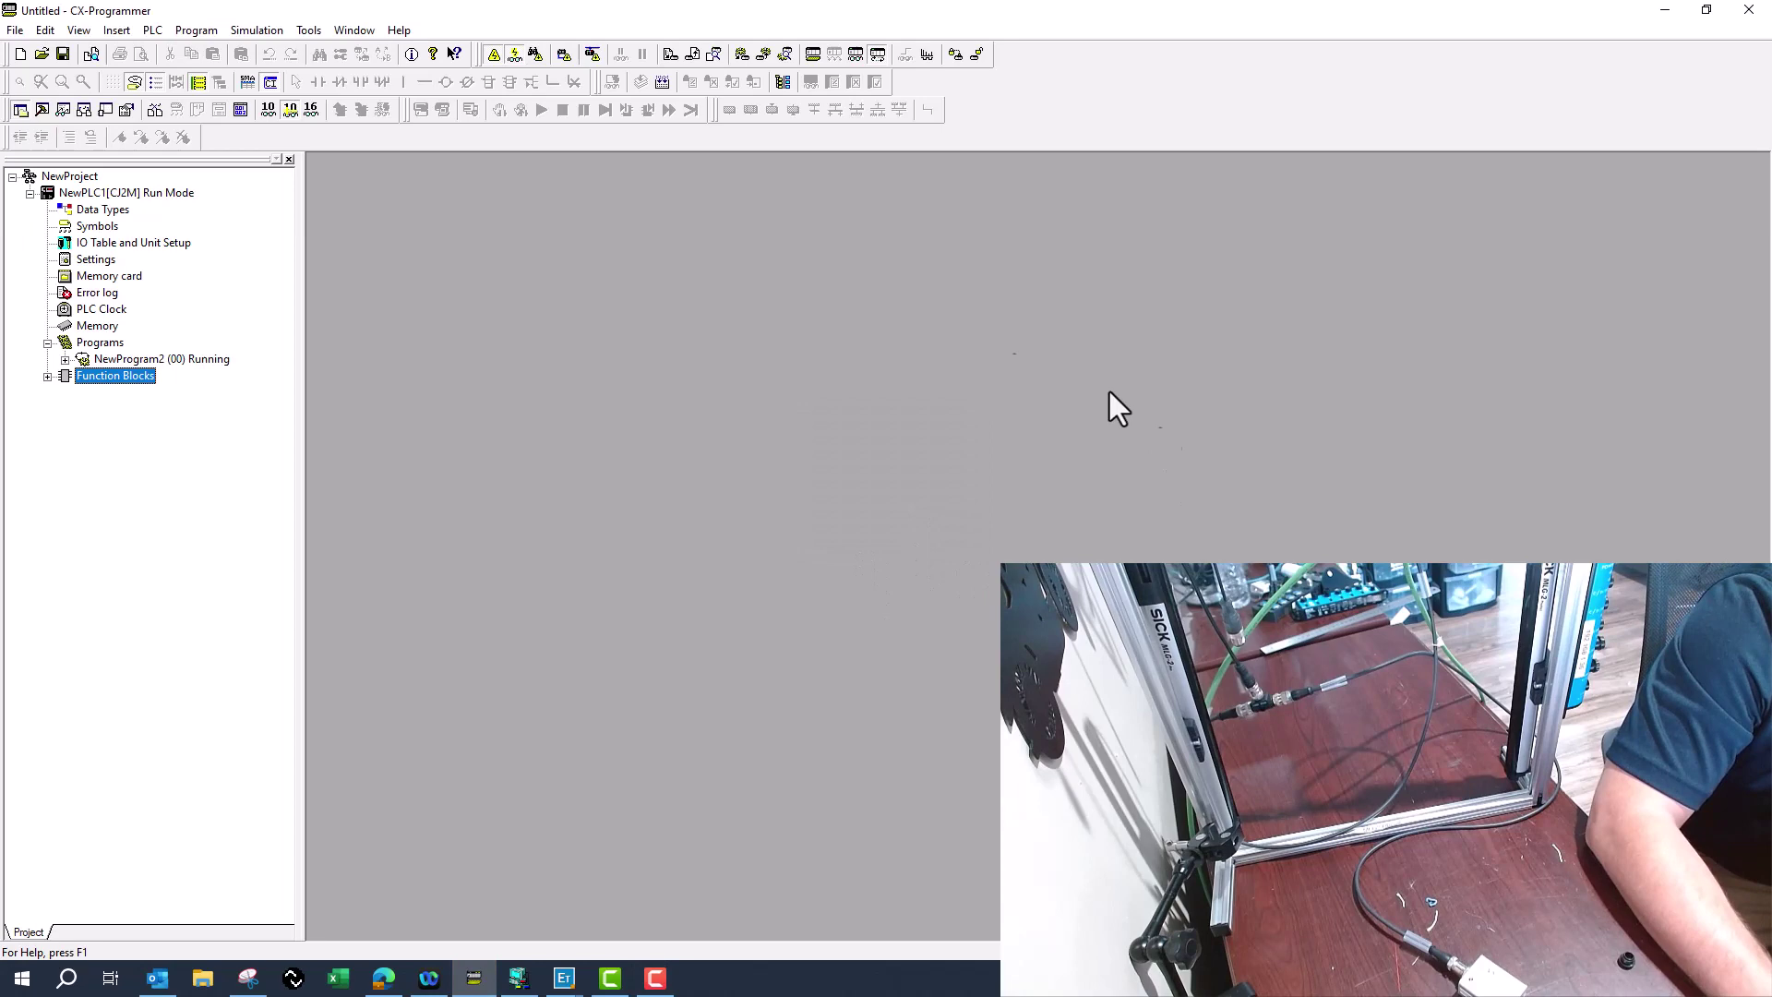
- Open the PLC Memory viewer from NewProgram2 and move it fully onto the screen
click(65, 360)
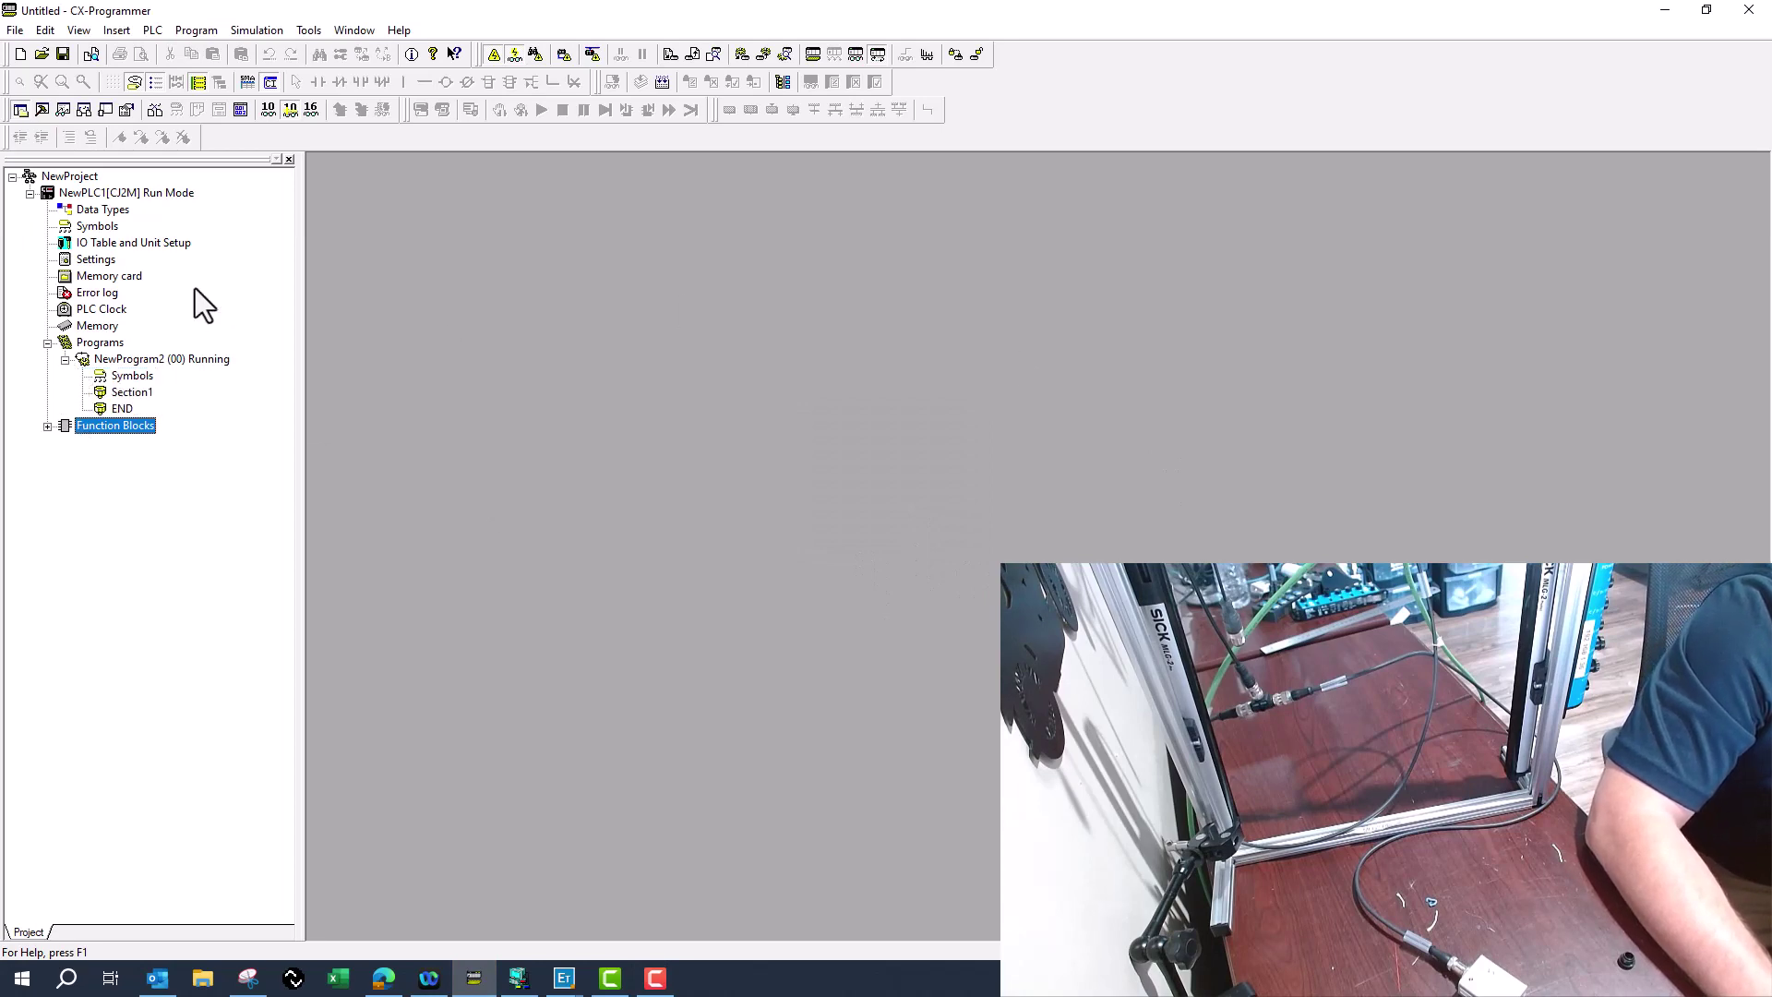
double_click(97, 326)
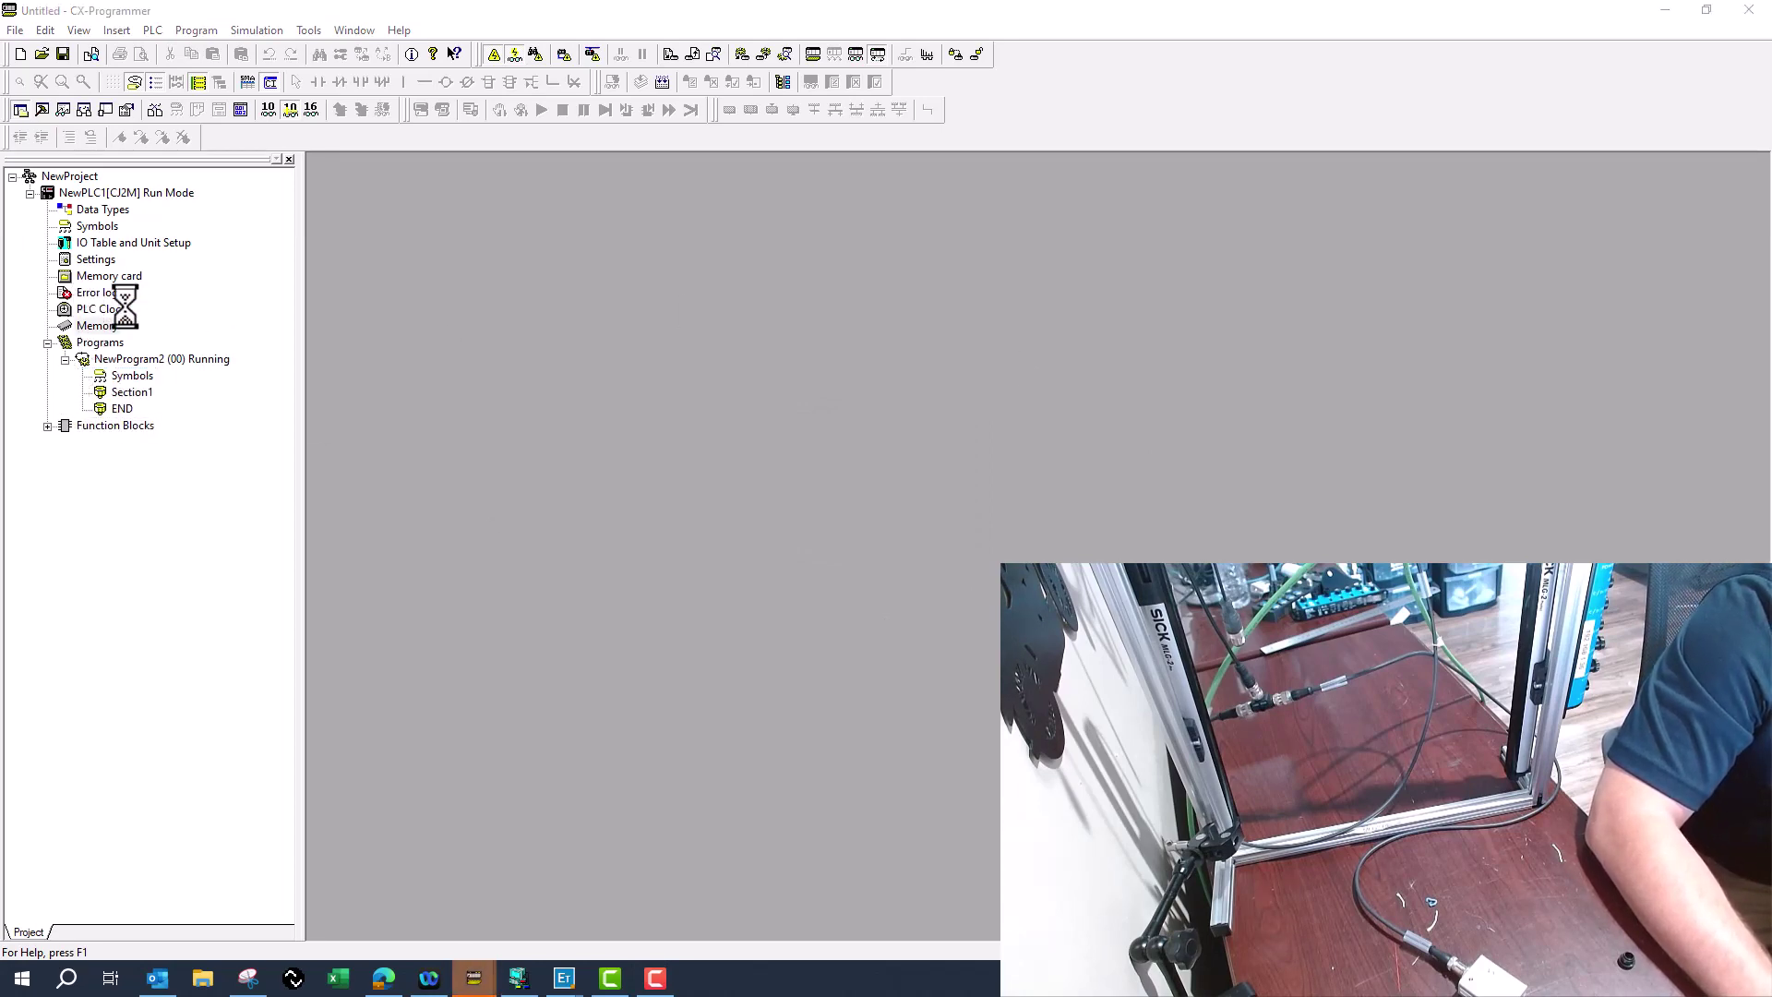
drag(0, 172, 1343, 19)
- Resize the PLC Memory window to a smaller restored size
double_click(1338, 4)
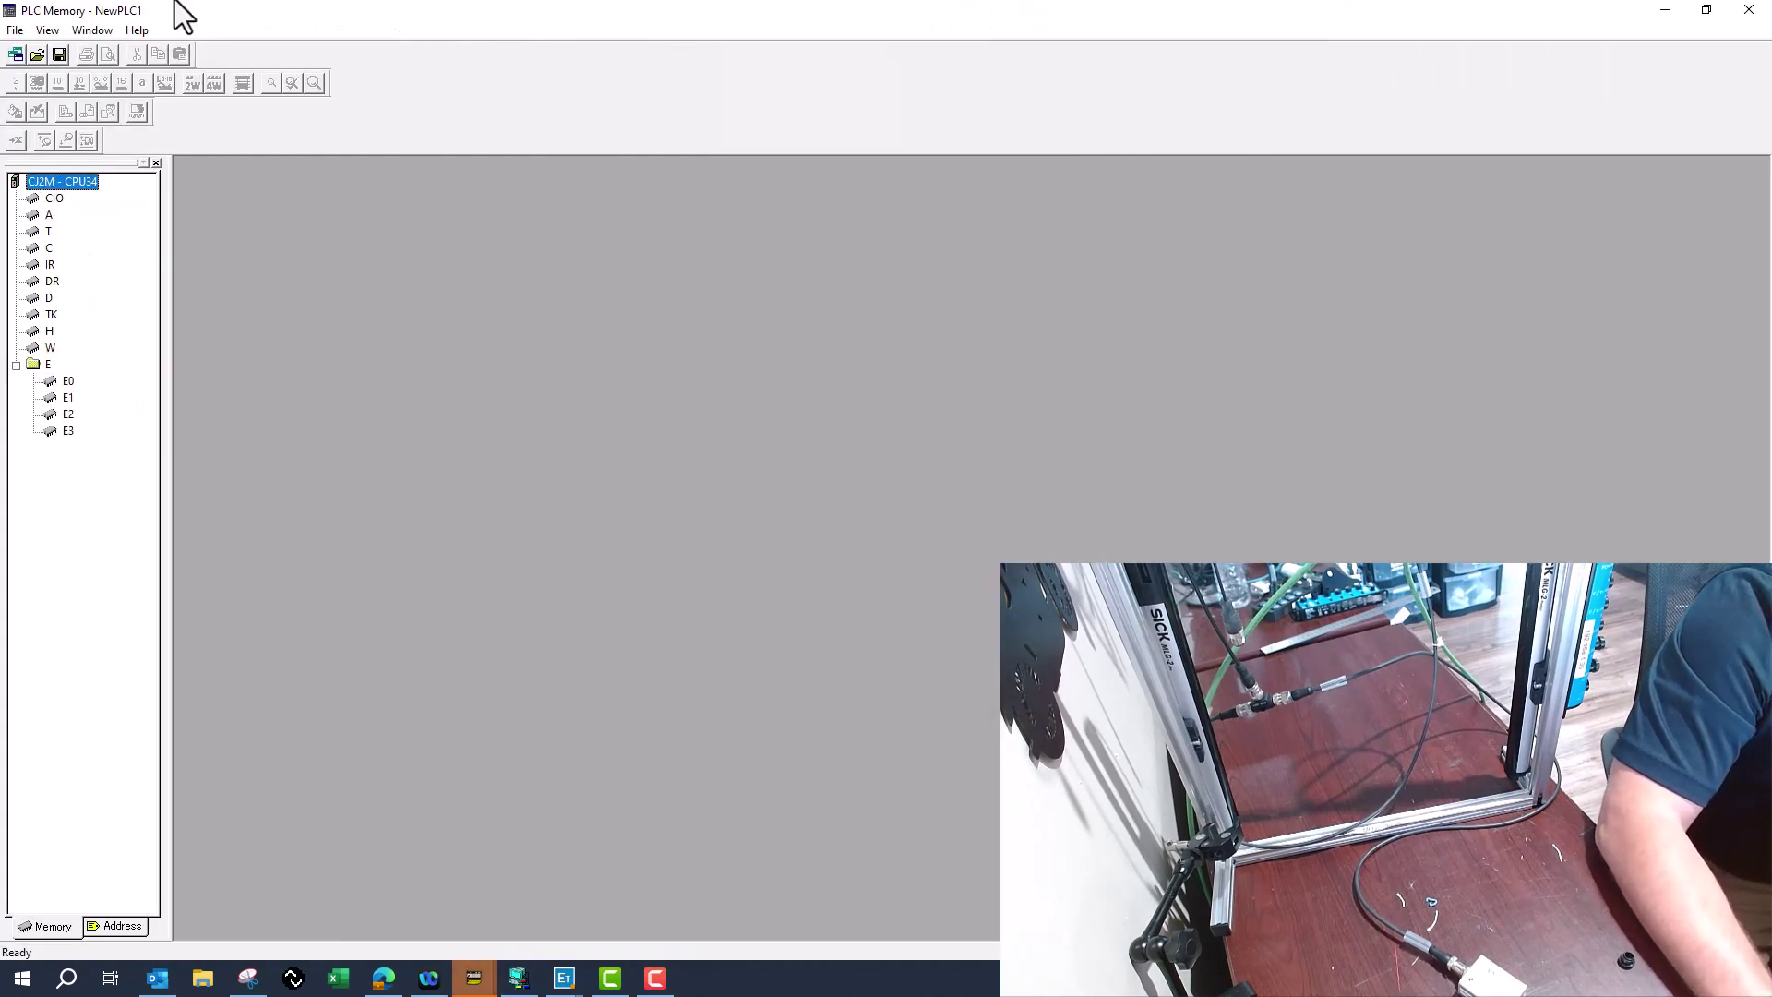
click(1706, 11)
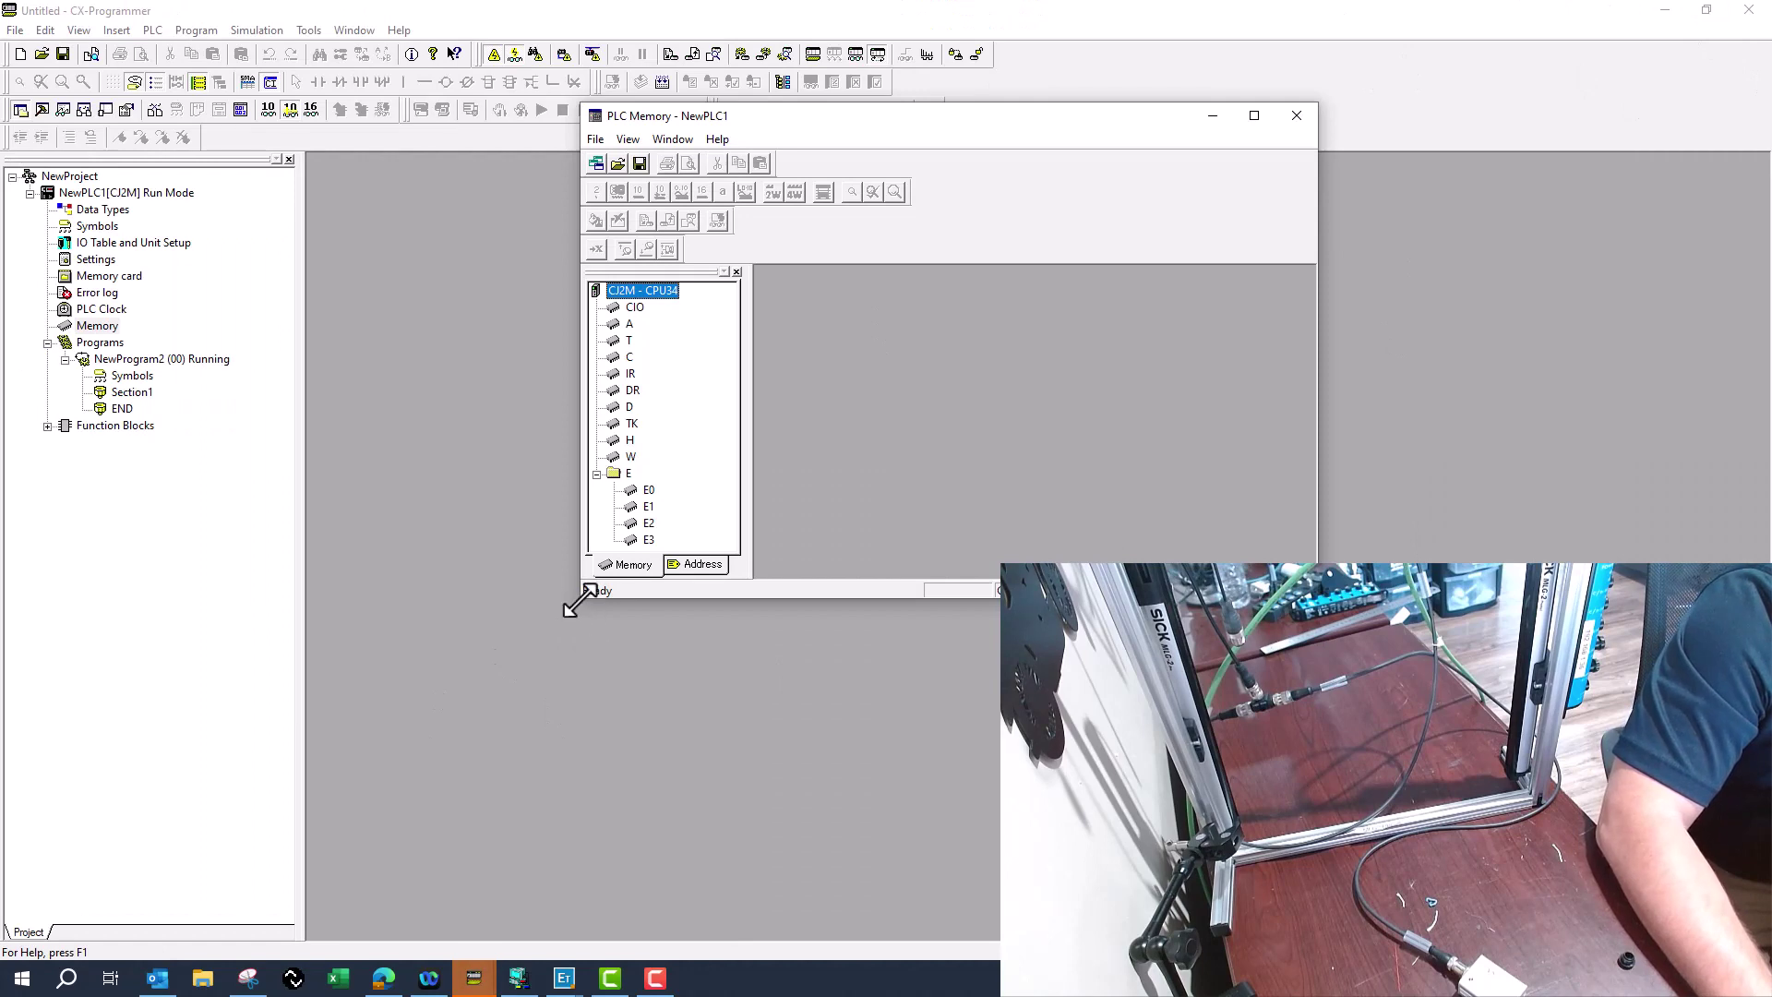
drag(580, 597, 919, 828)
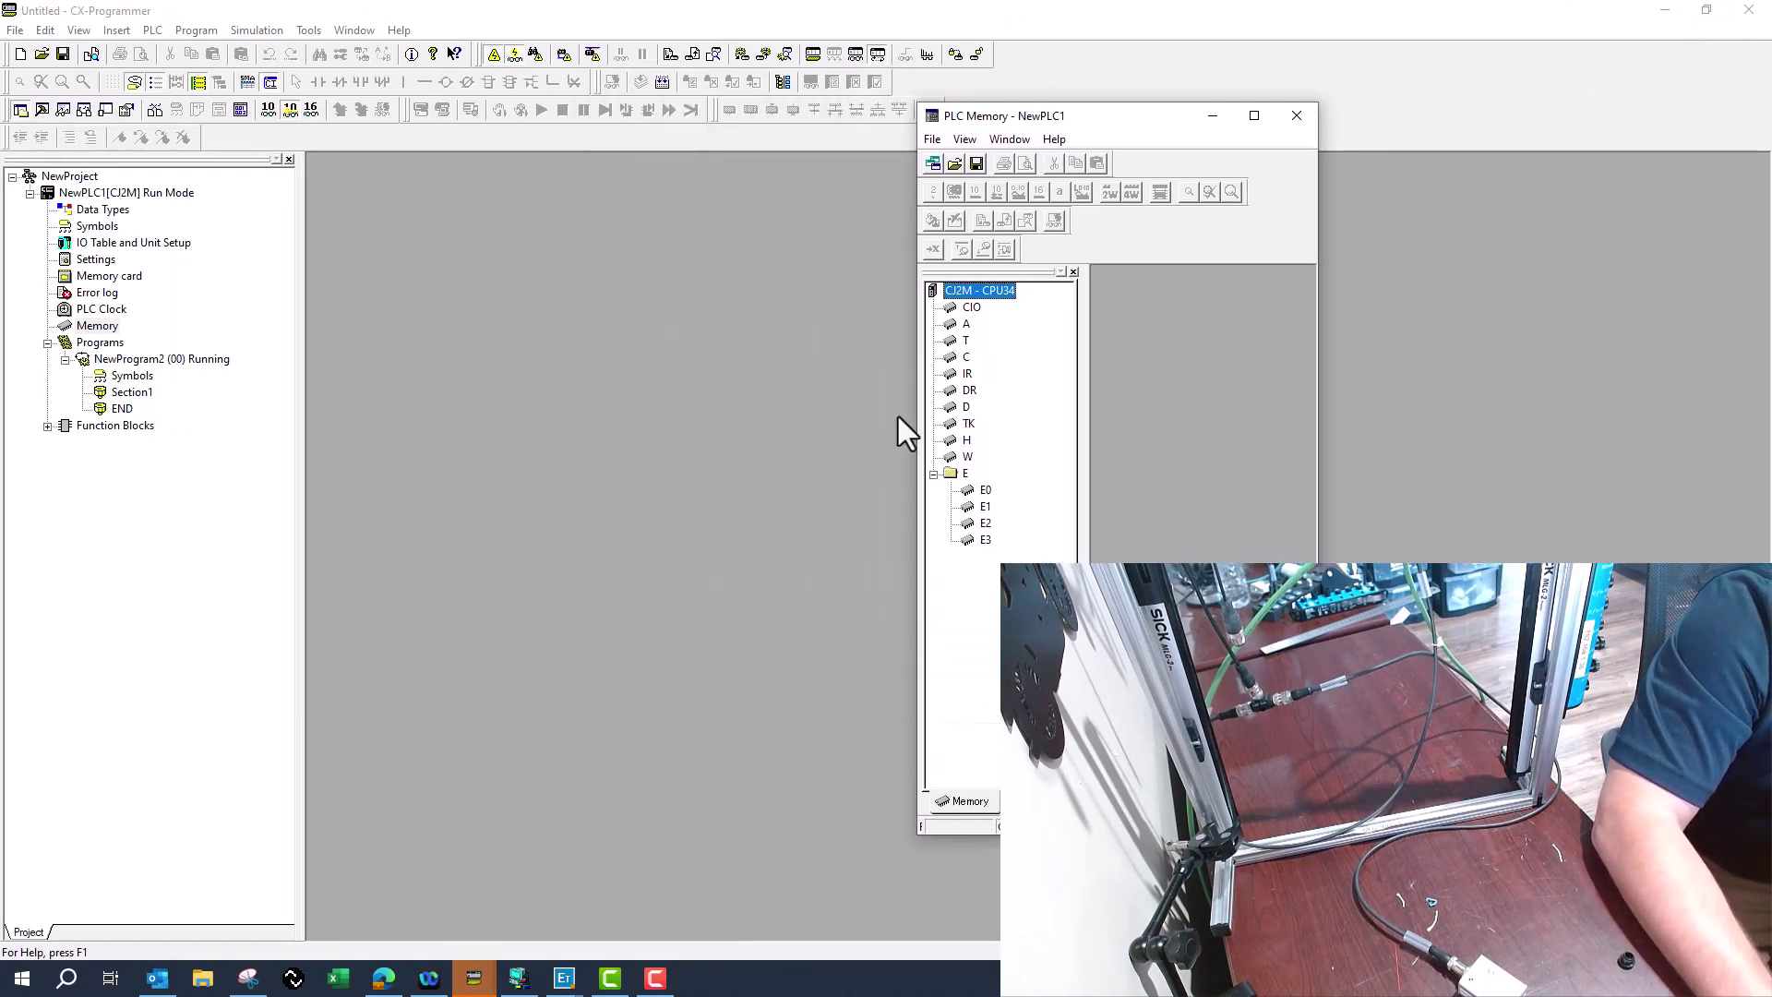
- Show the D area from start address 18000 in an enlarged, widened memory grid
double_click(966, 407)
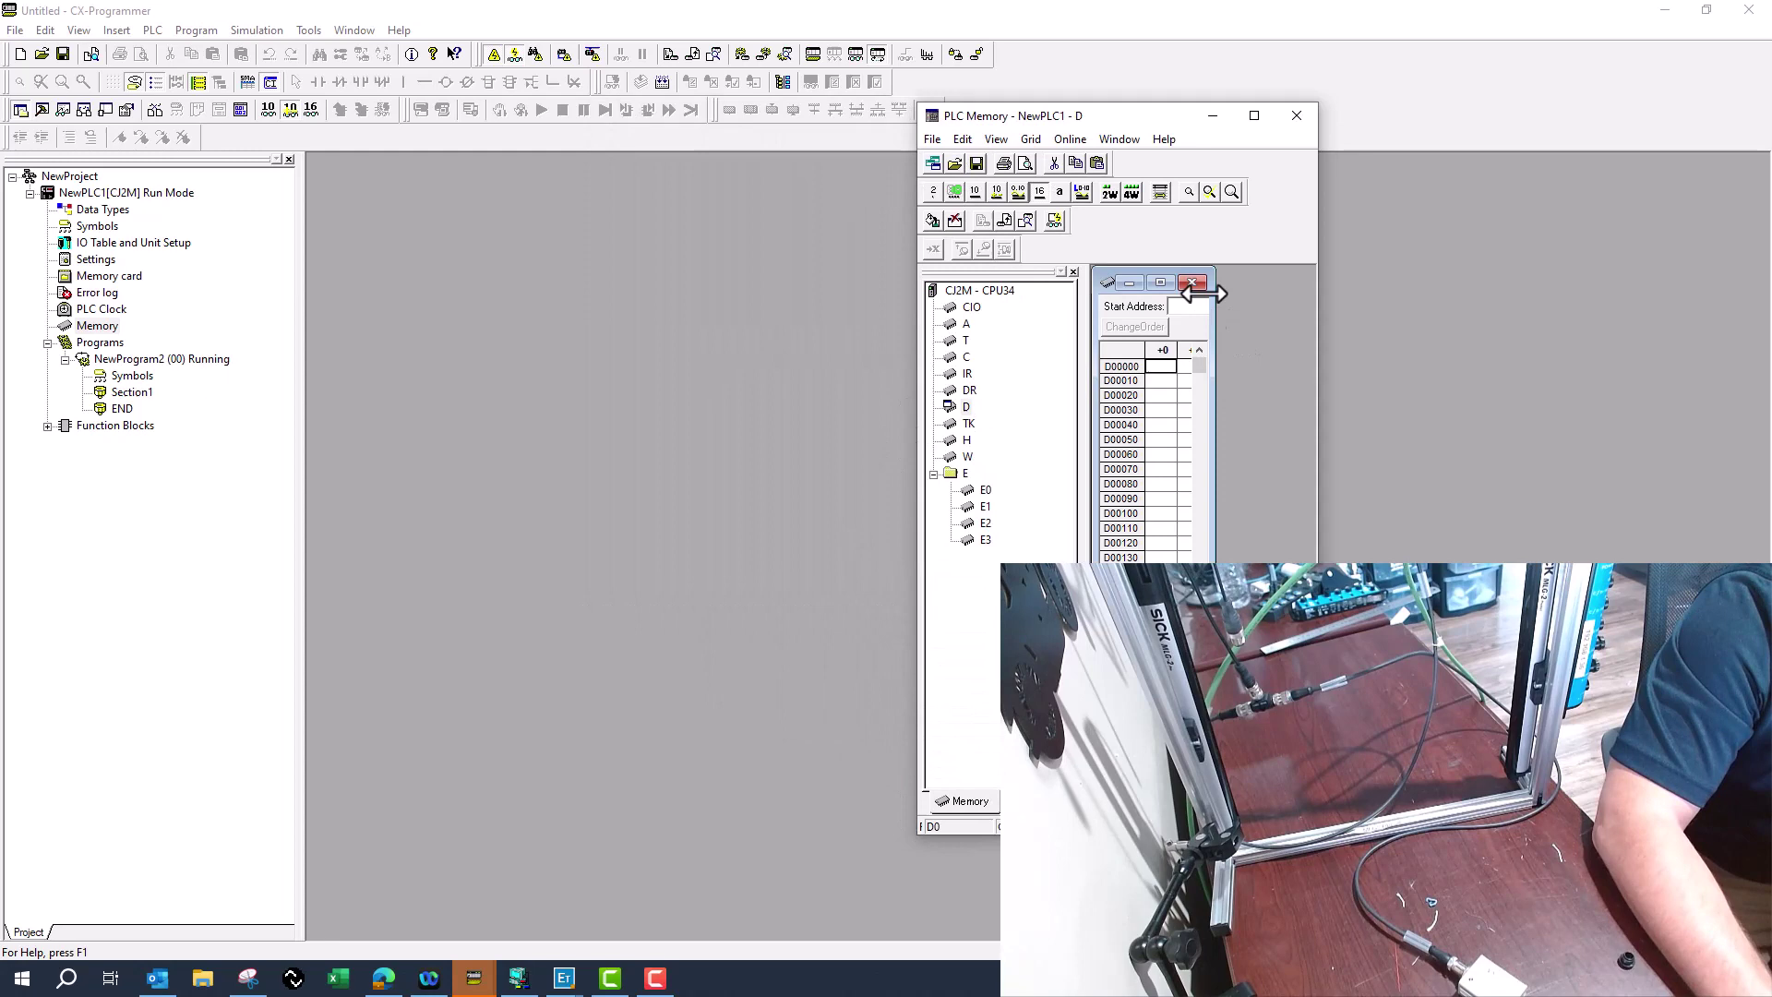
click(1160, 282)
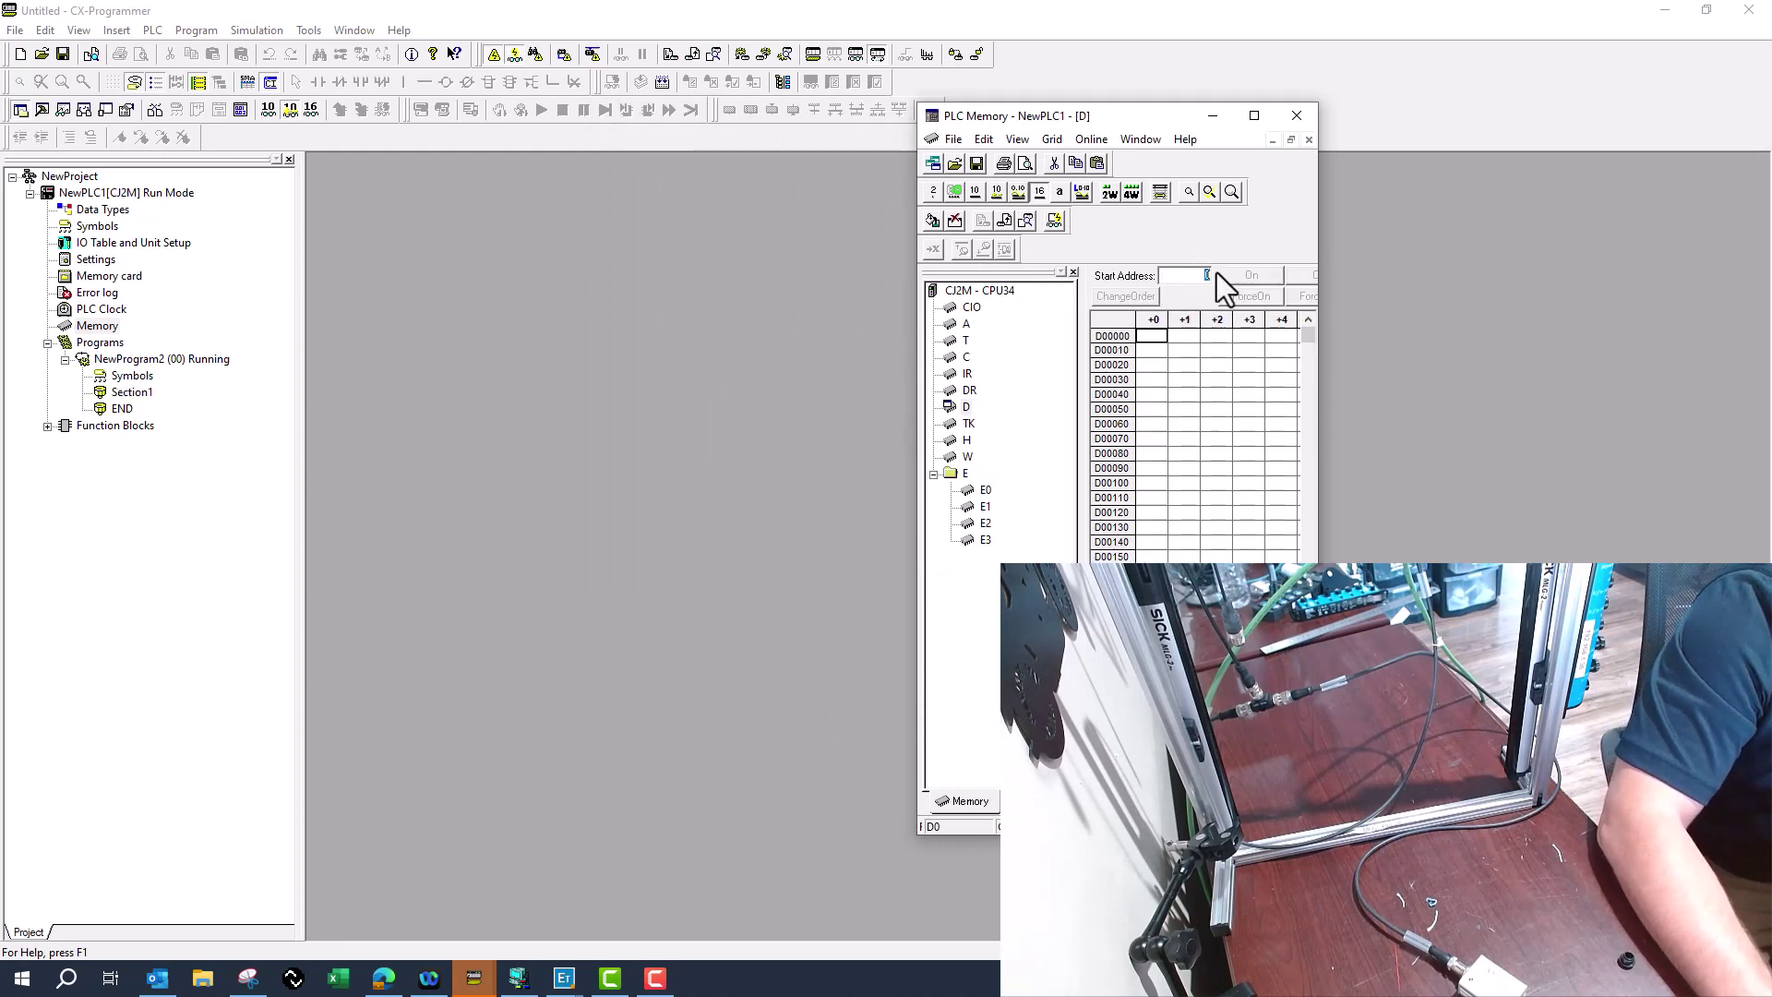
text(18000)
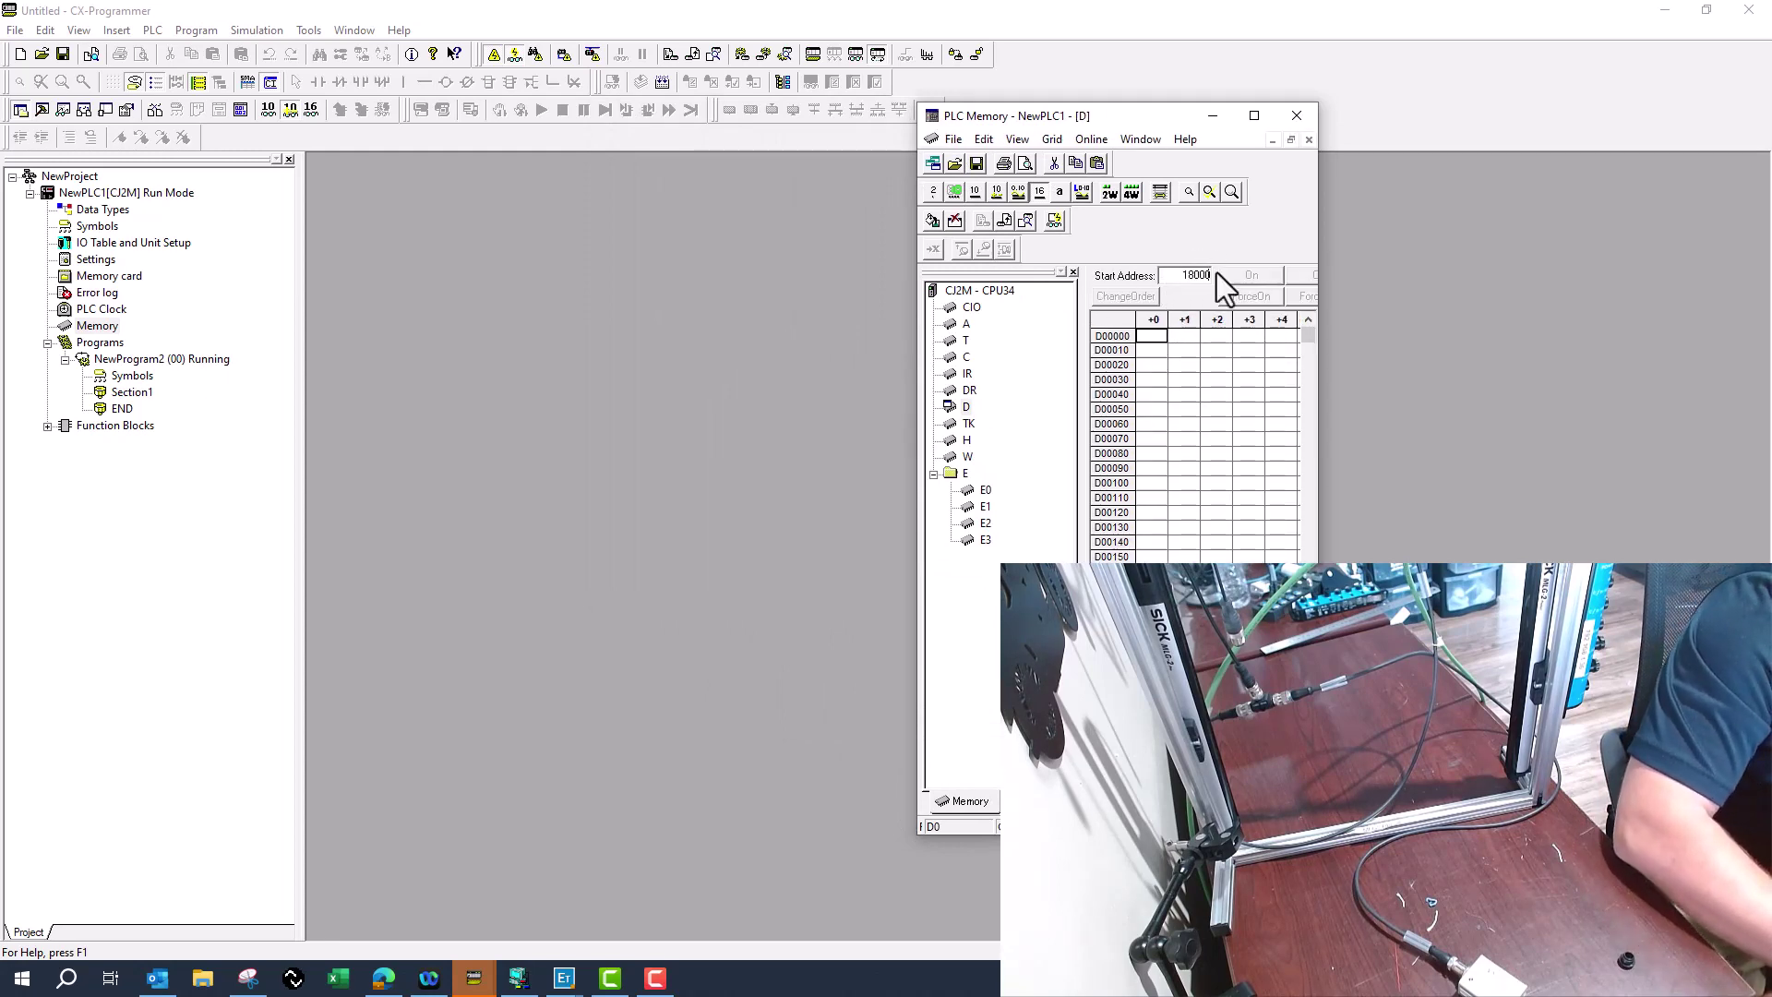
key(Return)
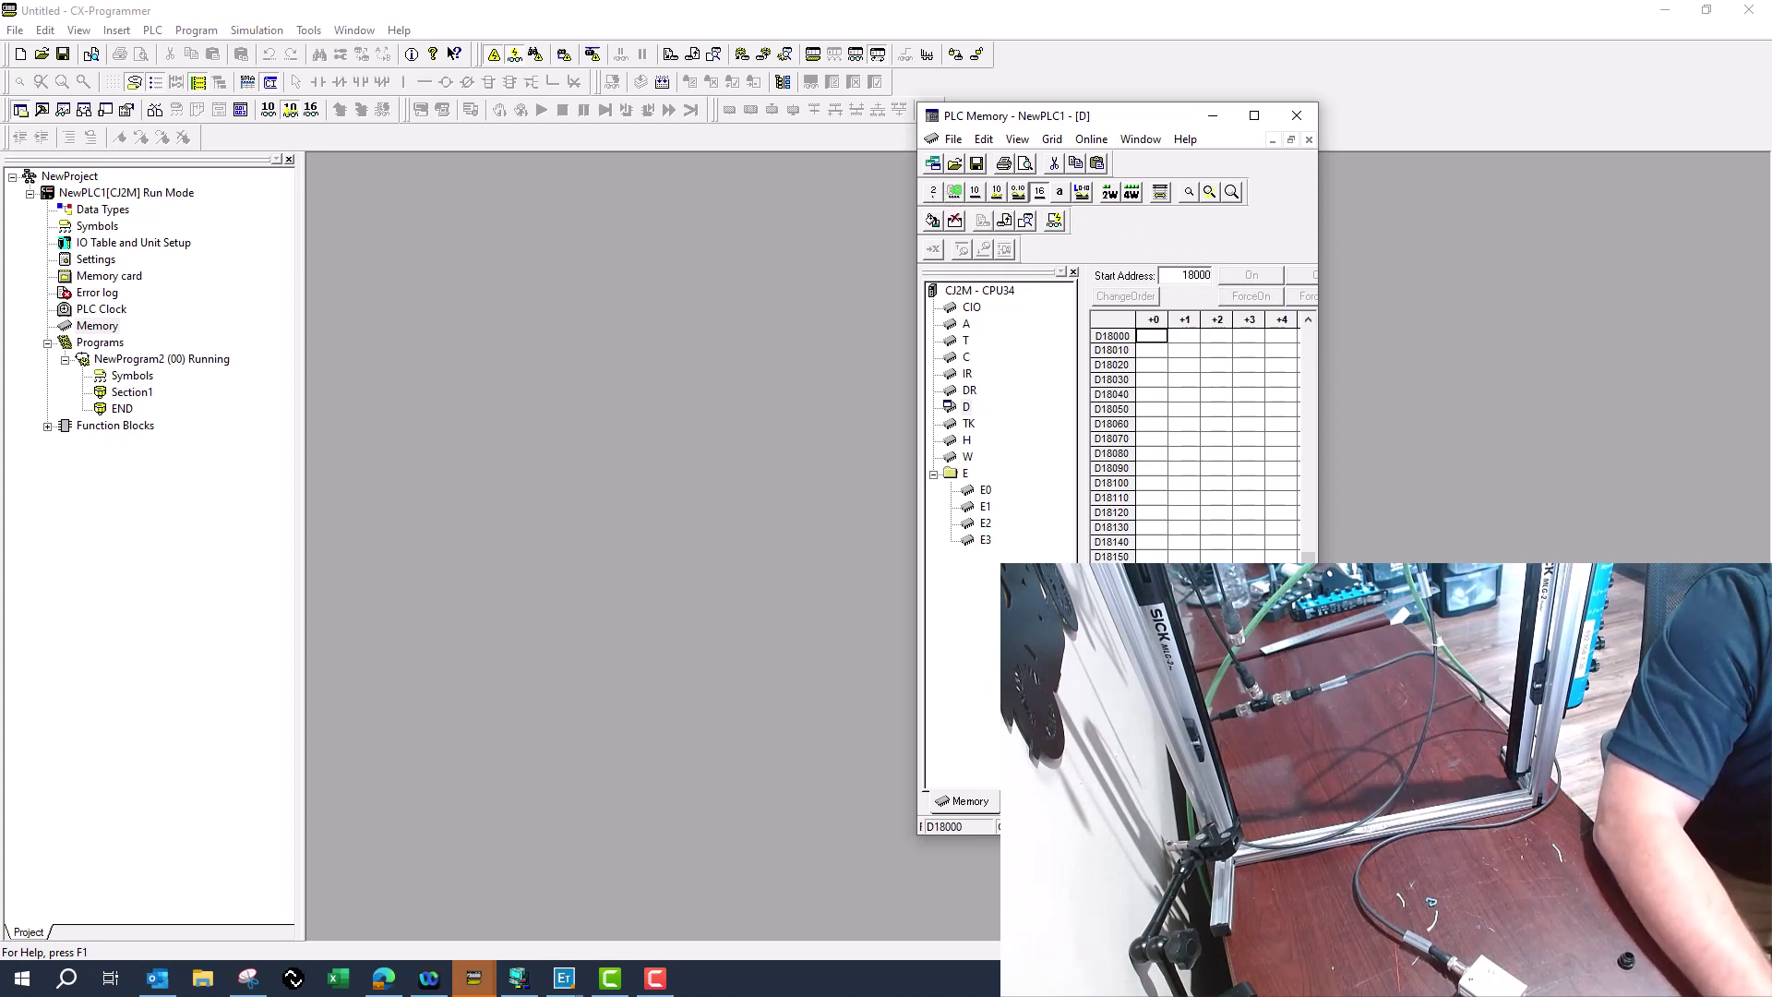
drag(1320, 560, 1655, 561)
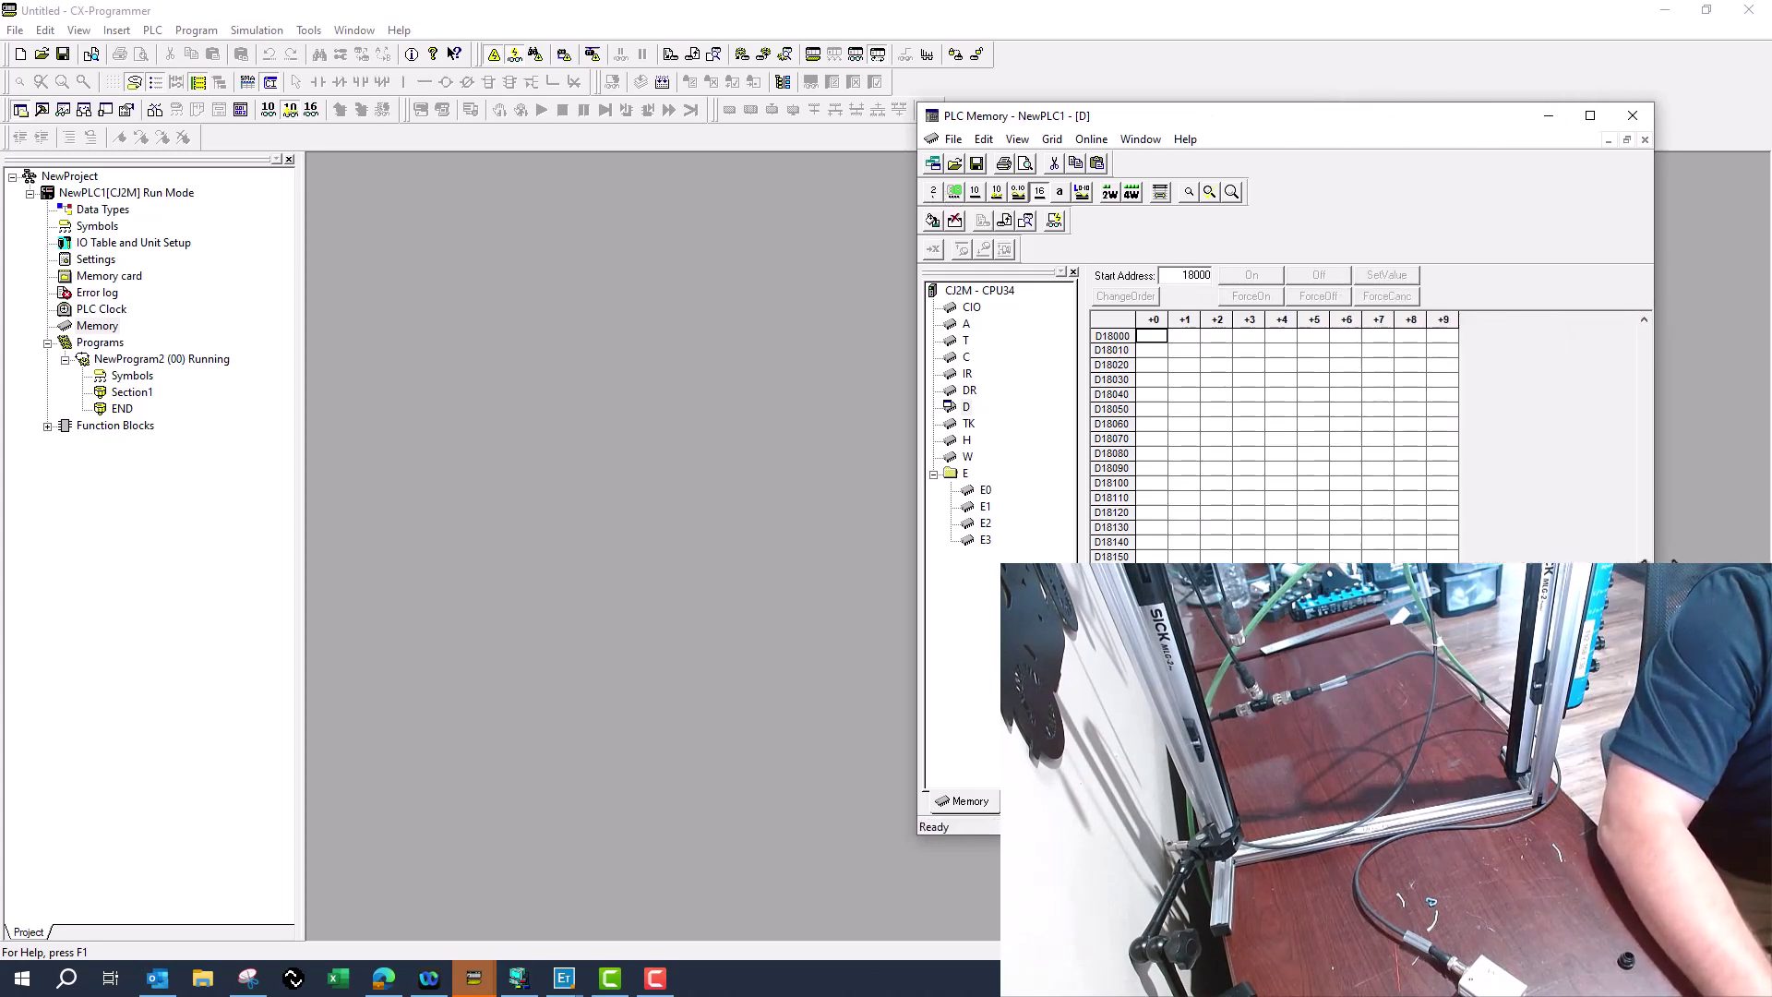
- Switch the D memory grid to binary bit display
click(935, 192)
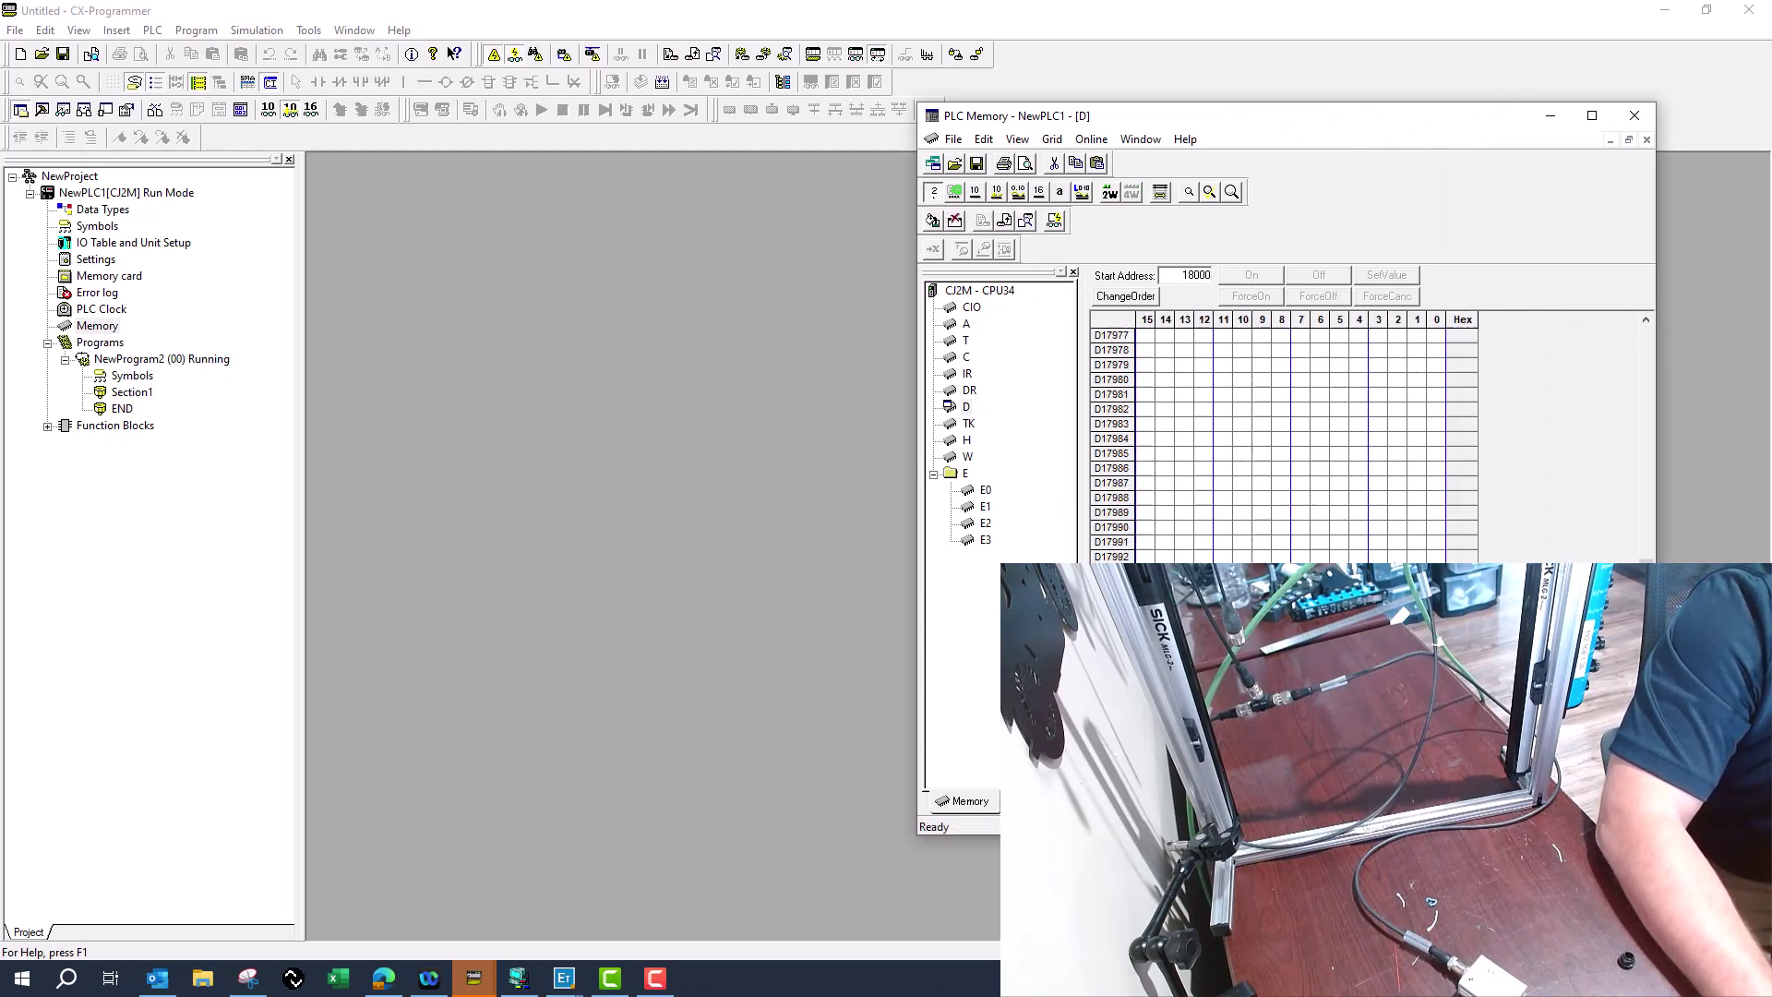
scroll(1283, 443, down, 2)
scroll(1283, 443, down, 1)
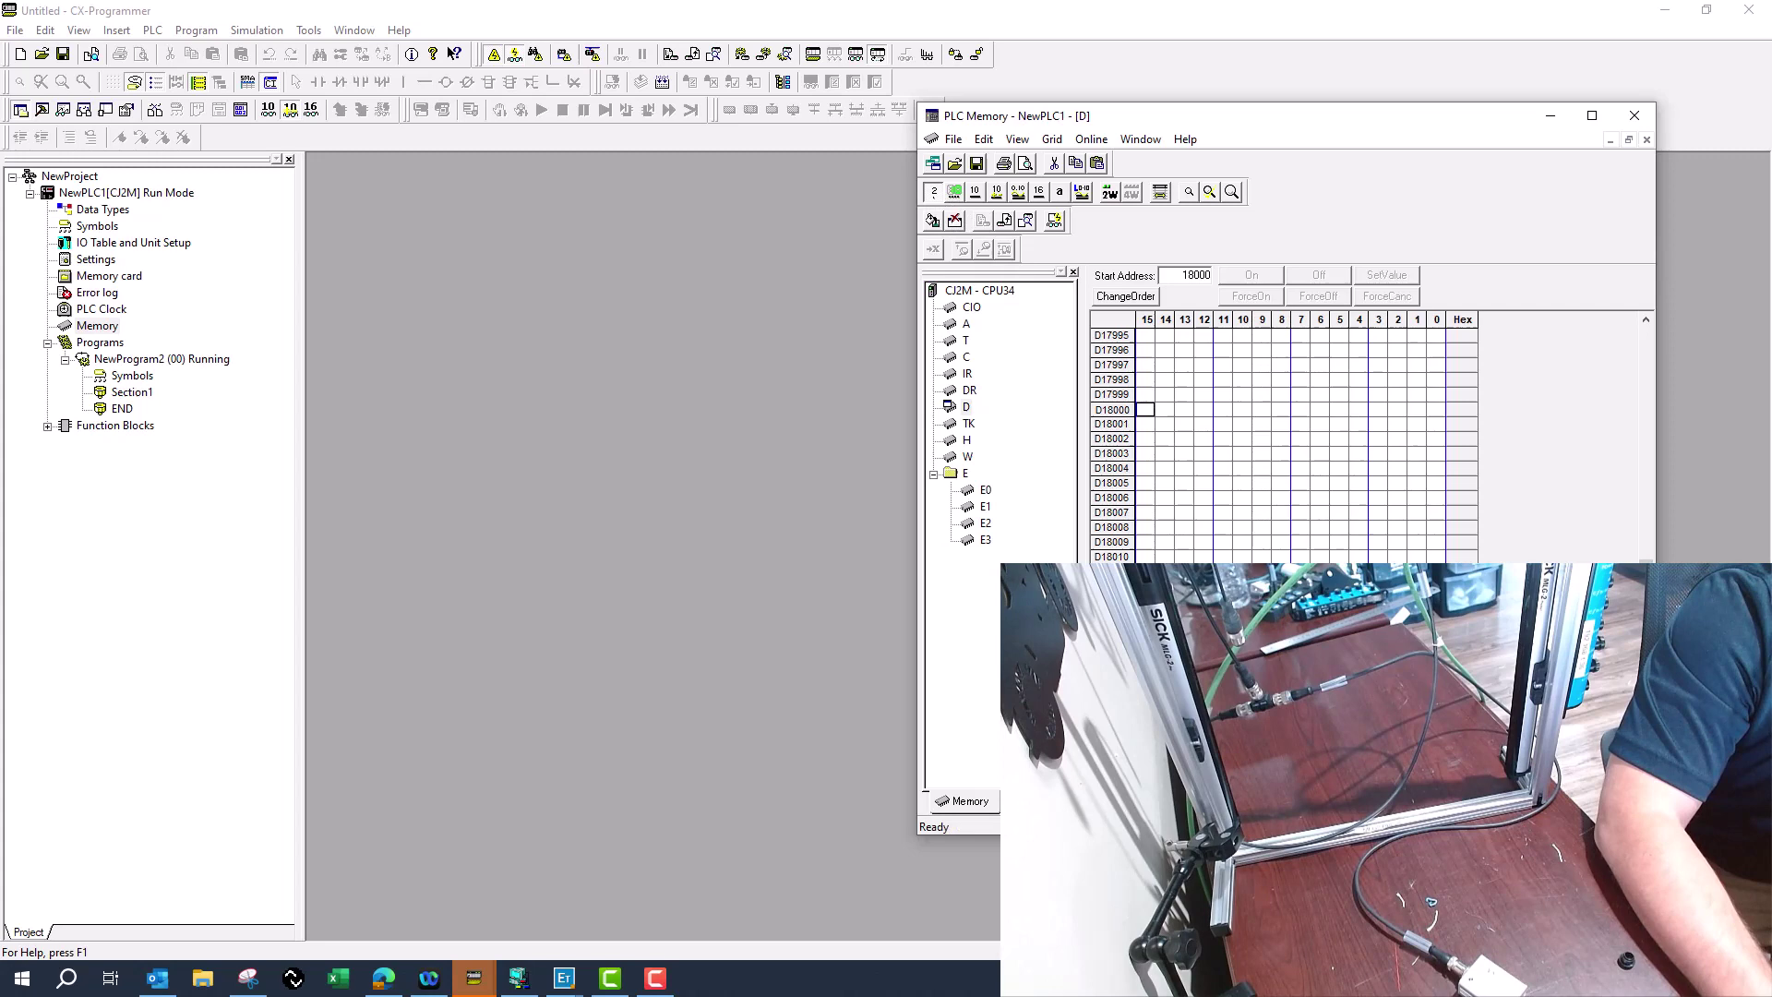
- Start live monitoring of the D area, then bring up the MLG-2 manual's I/O assemblies table
click(1090, 139)
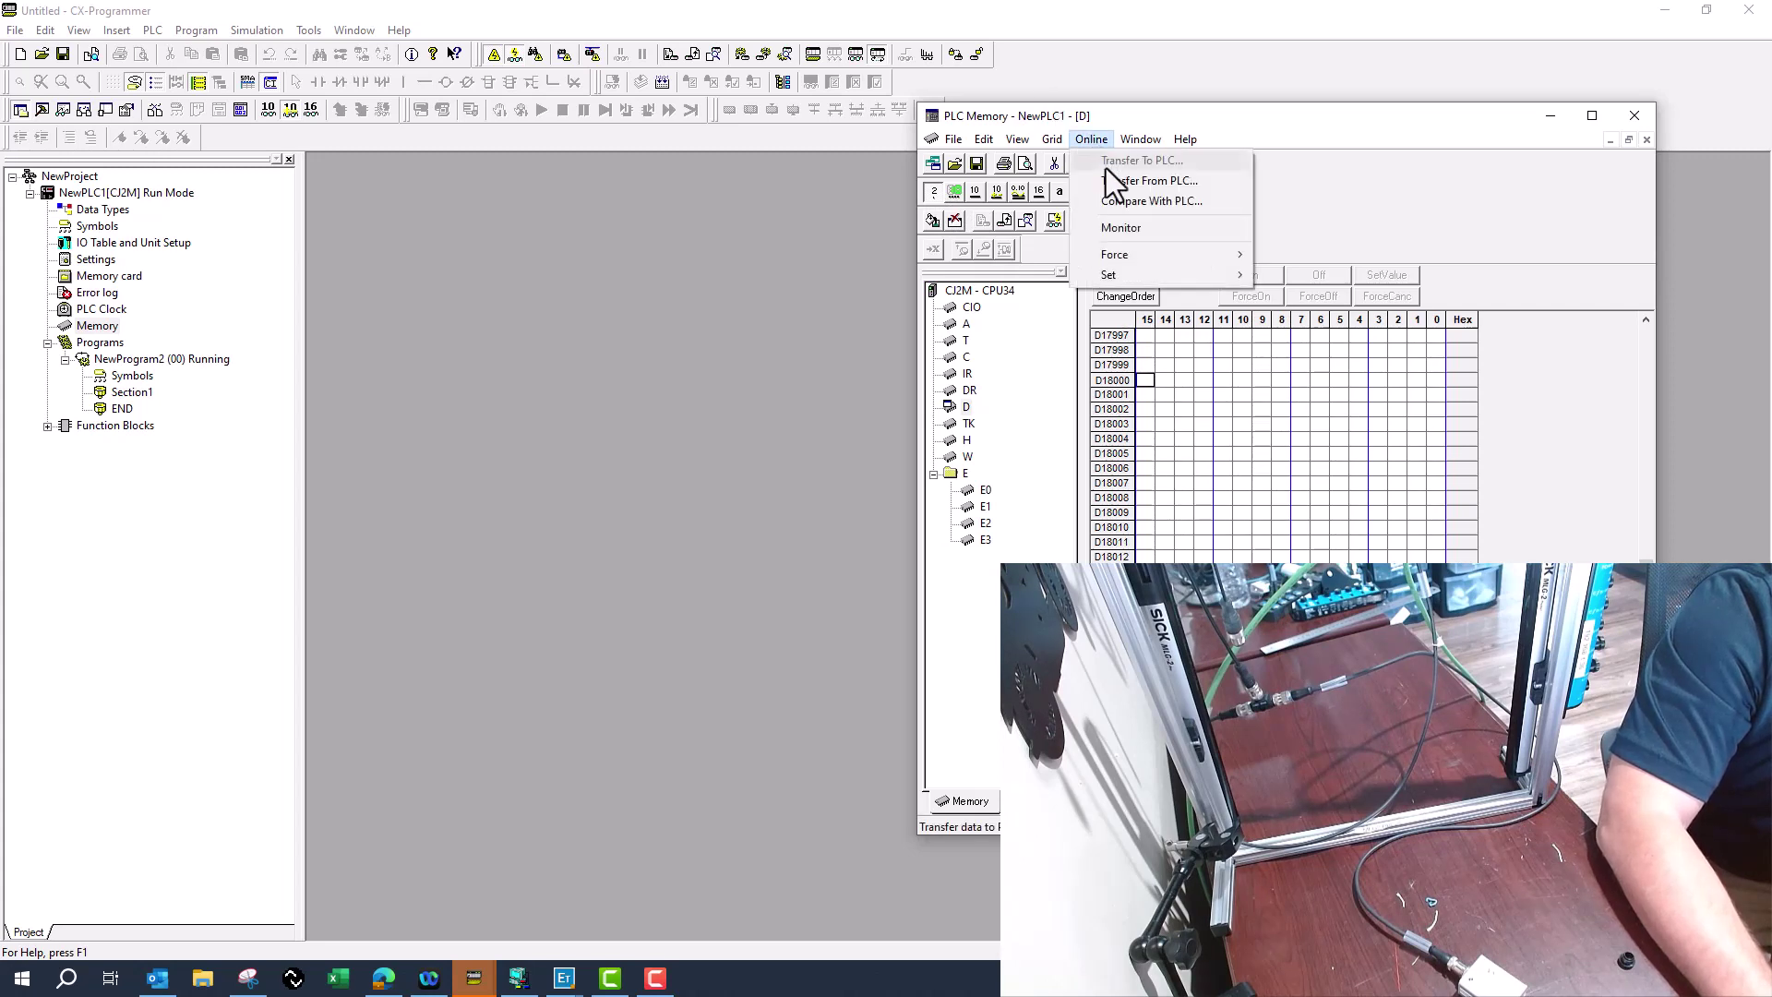
click(1120, 230)
click(1355, 431)
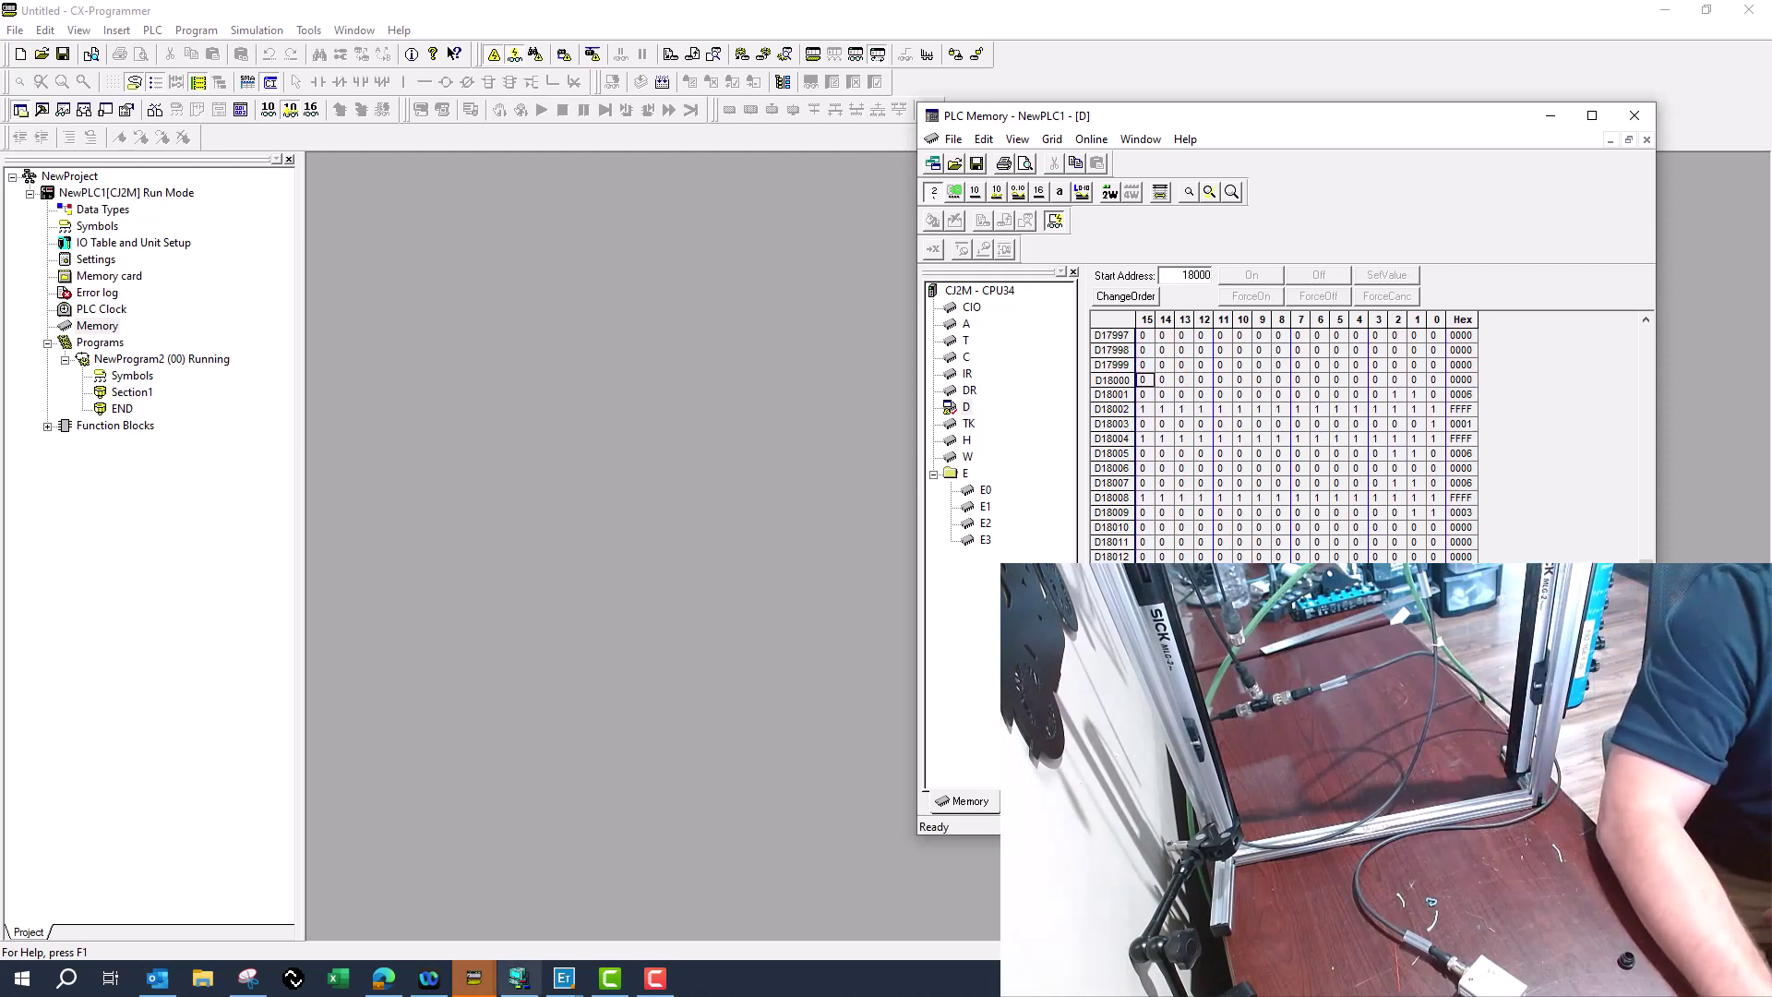
click(383, 978)
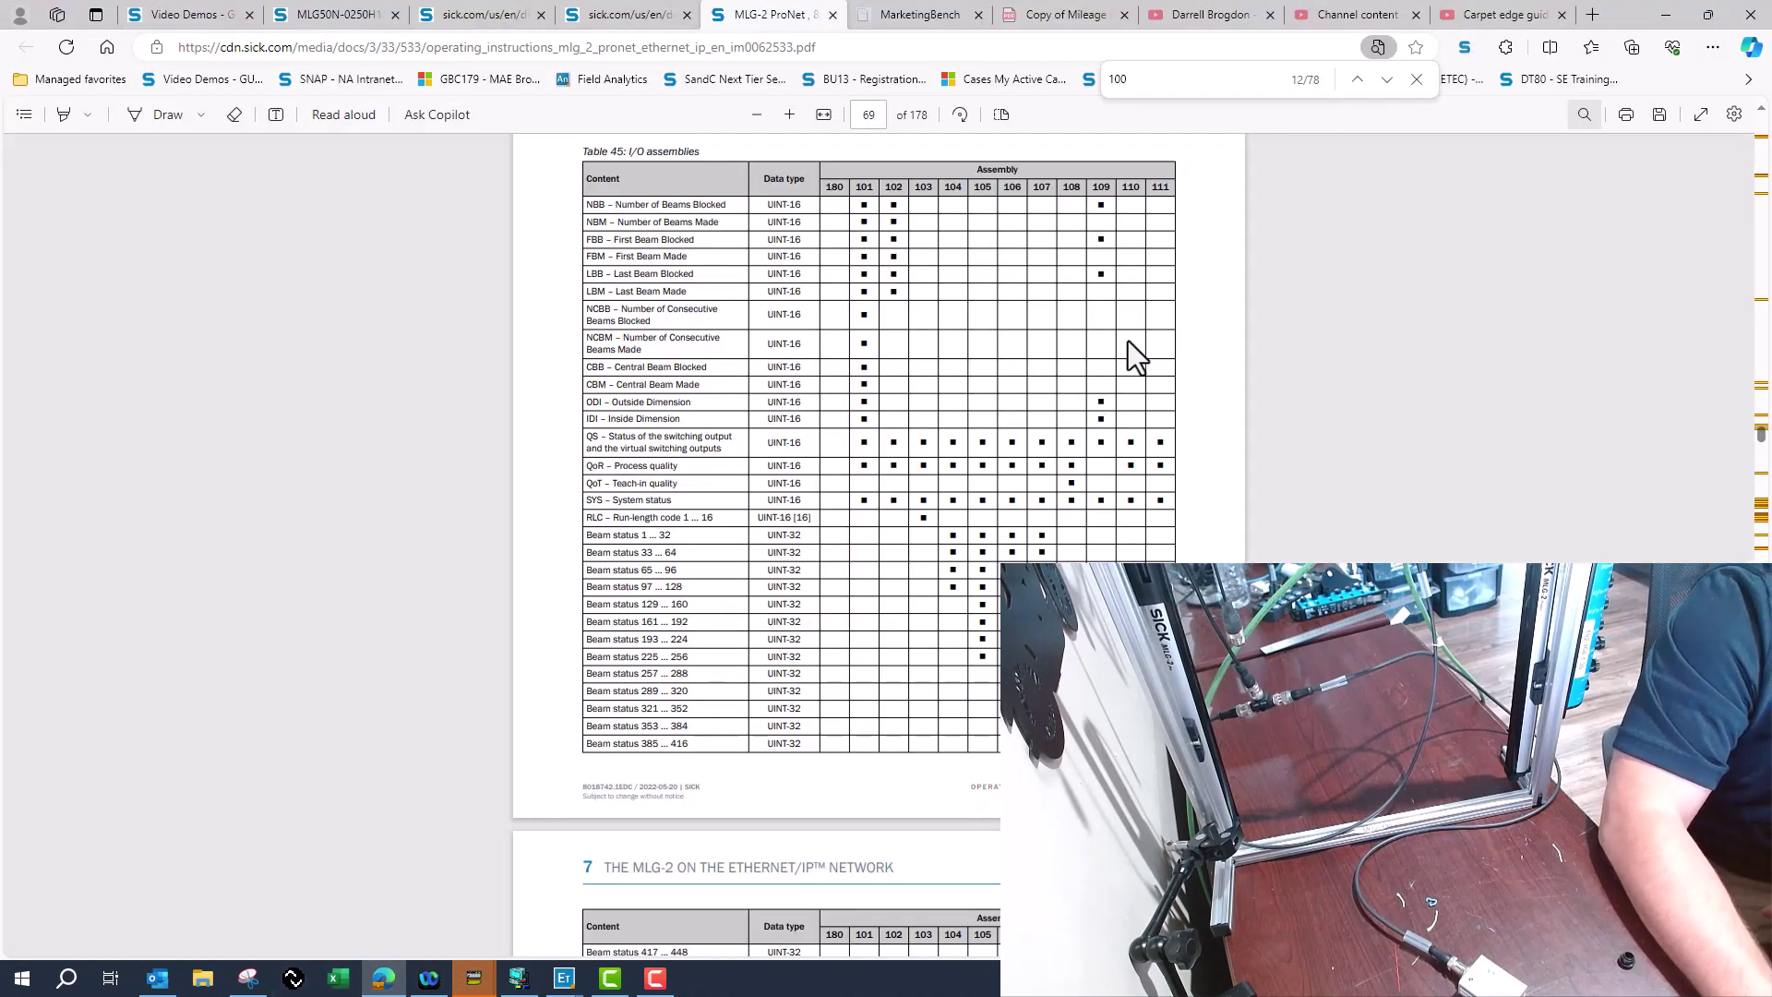
- Restore Edge and resize it narrower and taller beside the live D18000 memory grid
click(1709, 14)
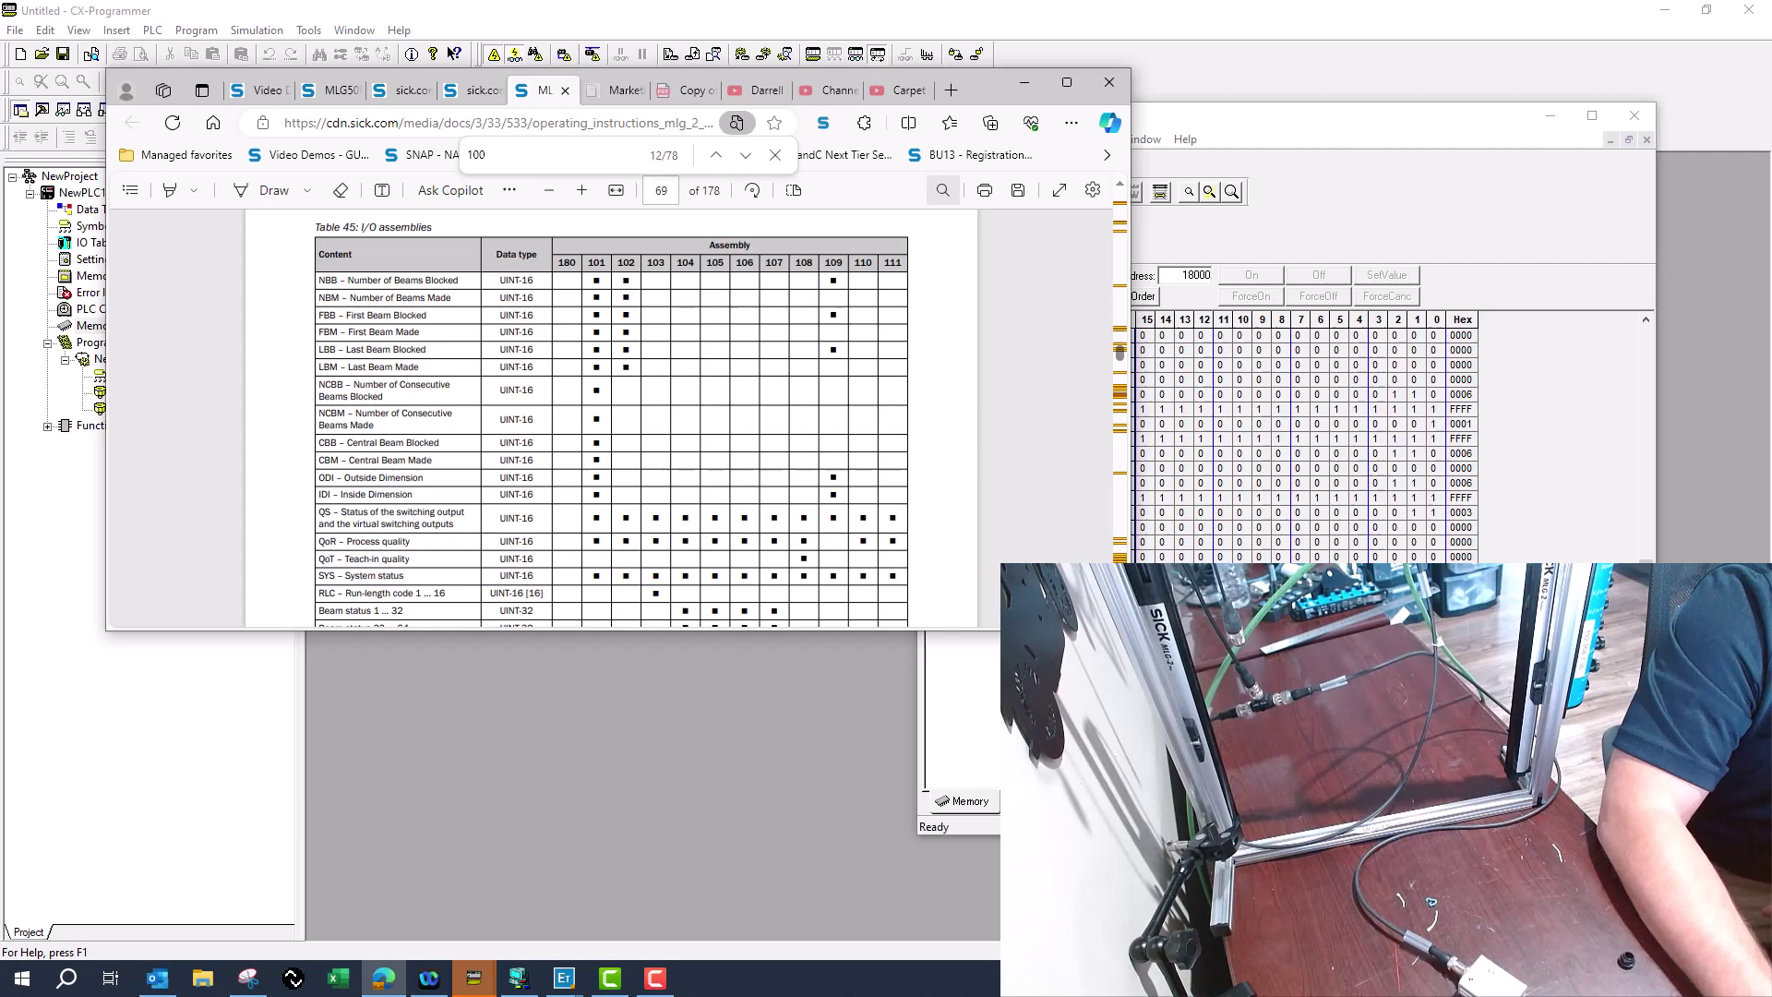
drag(1131, 630, 913, 881)
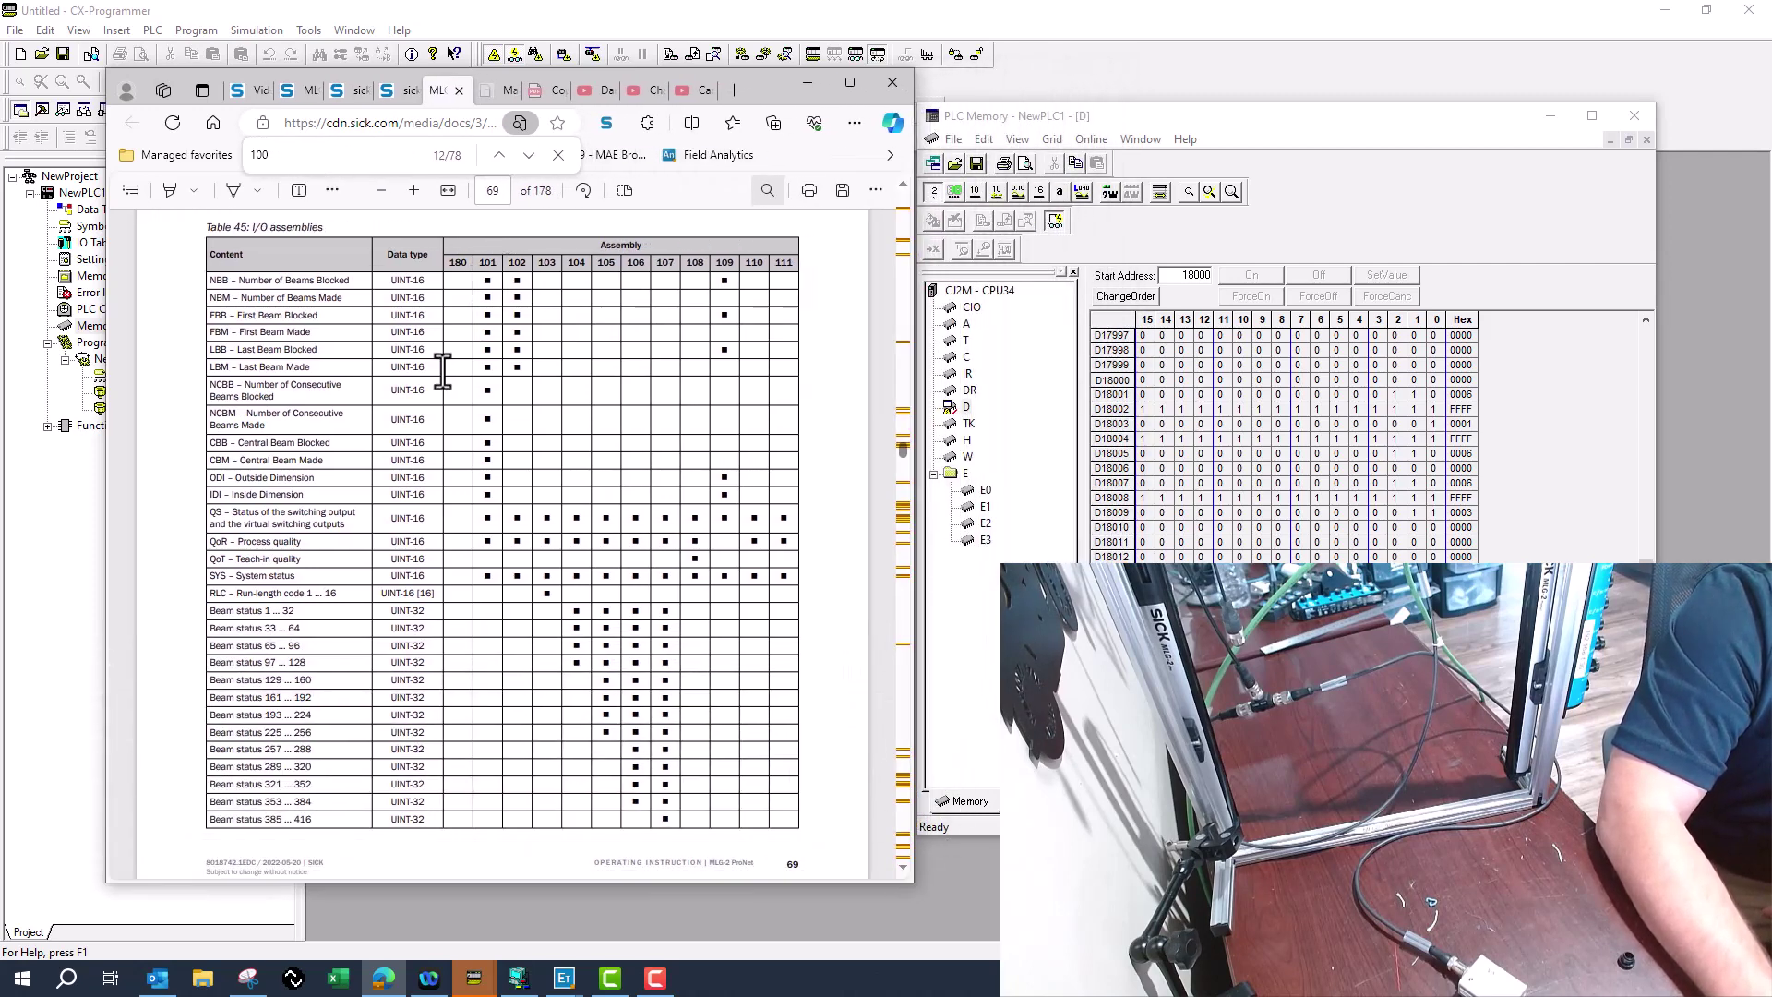
click(510, 978)
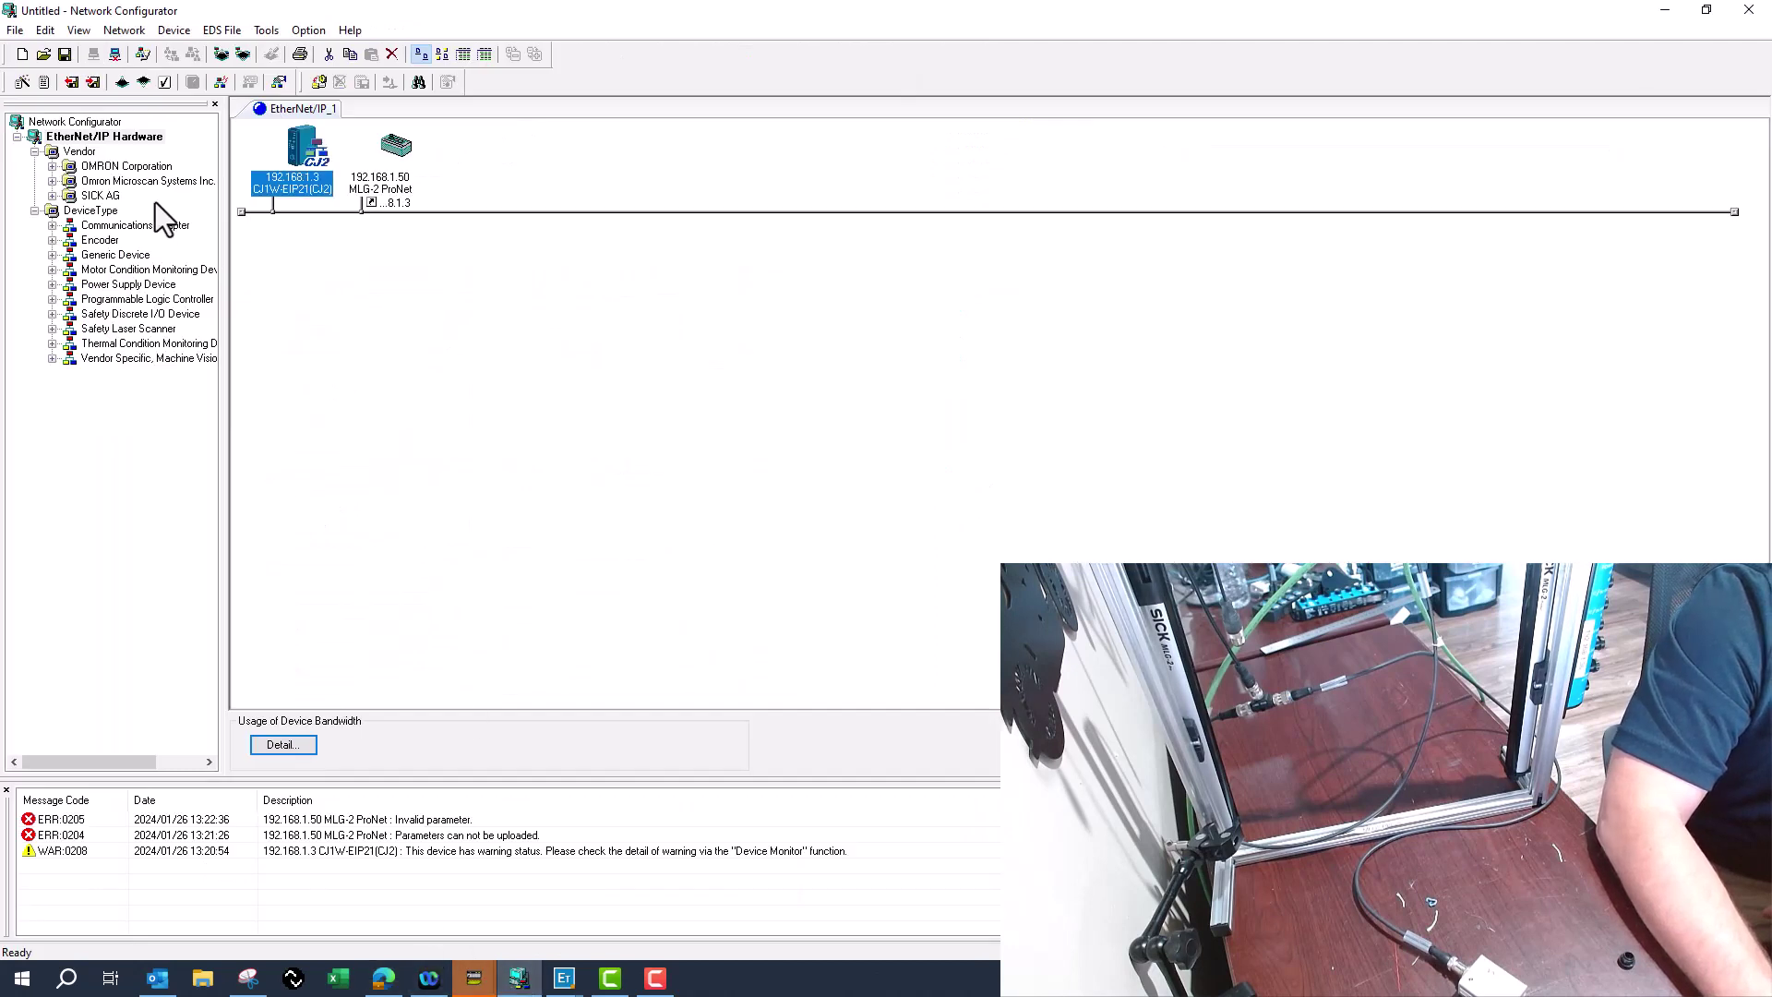
double_click(303, 153)
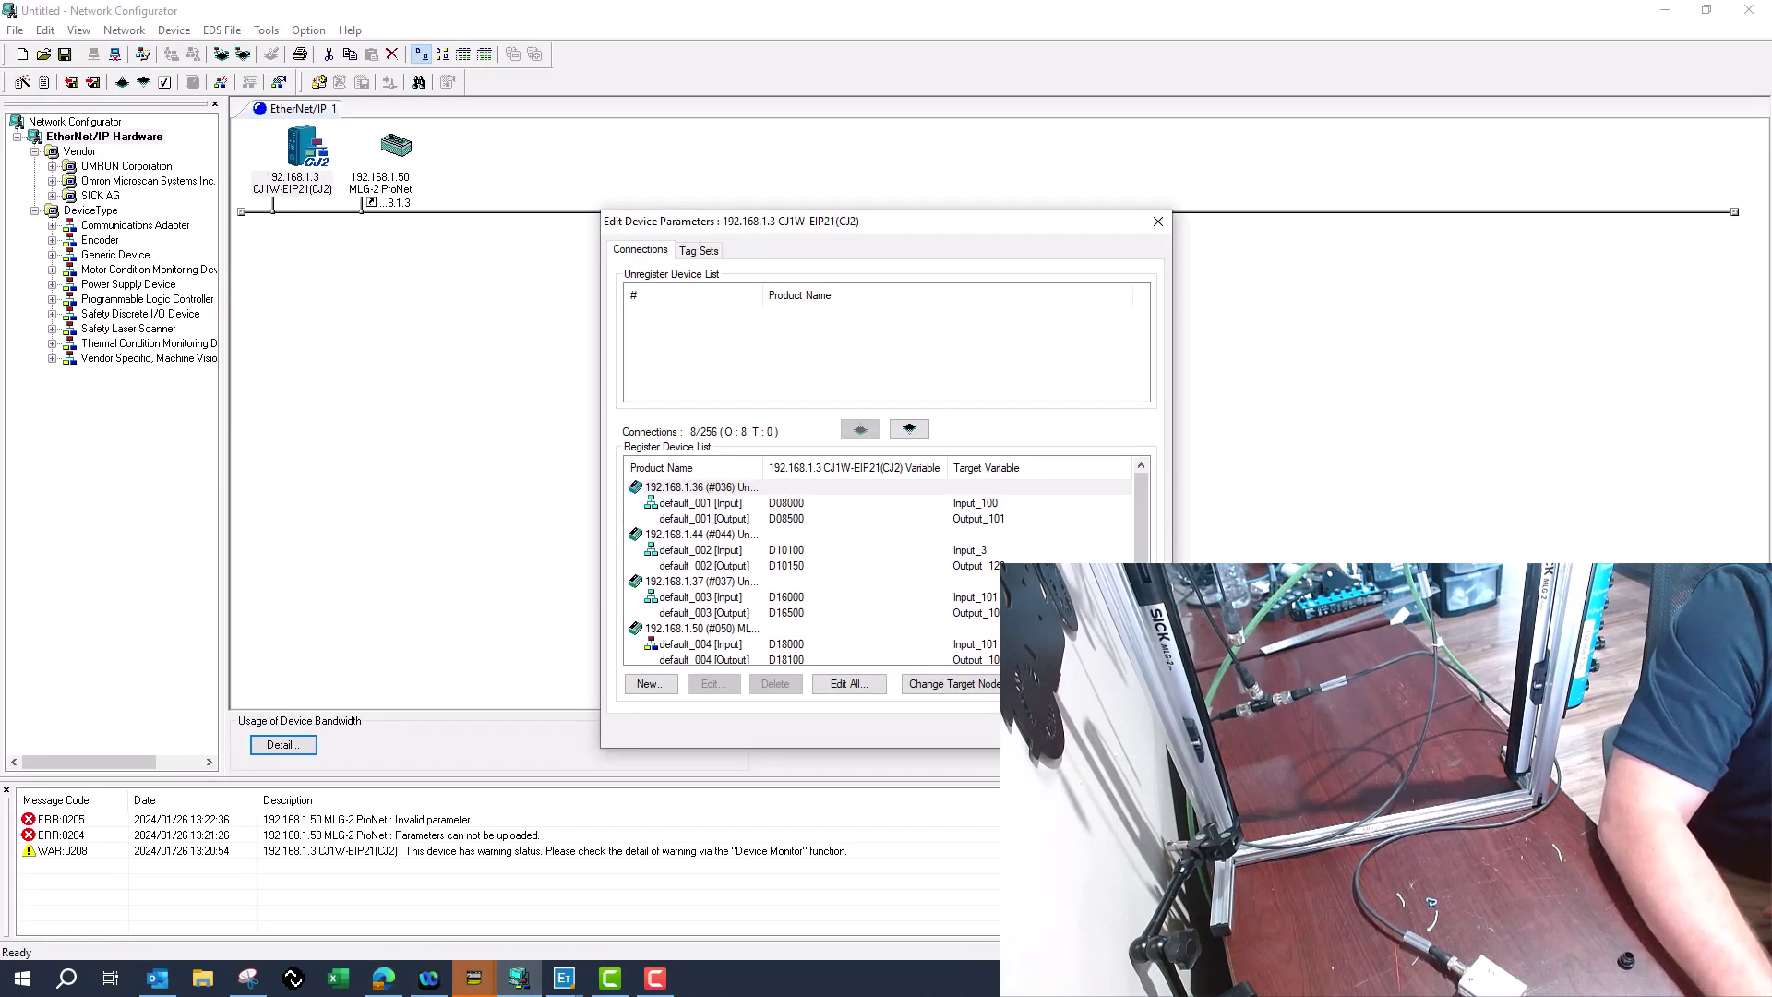
key(Return)
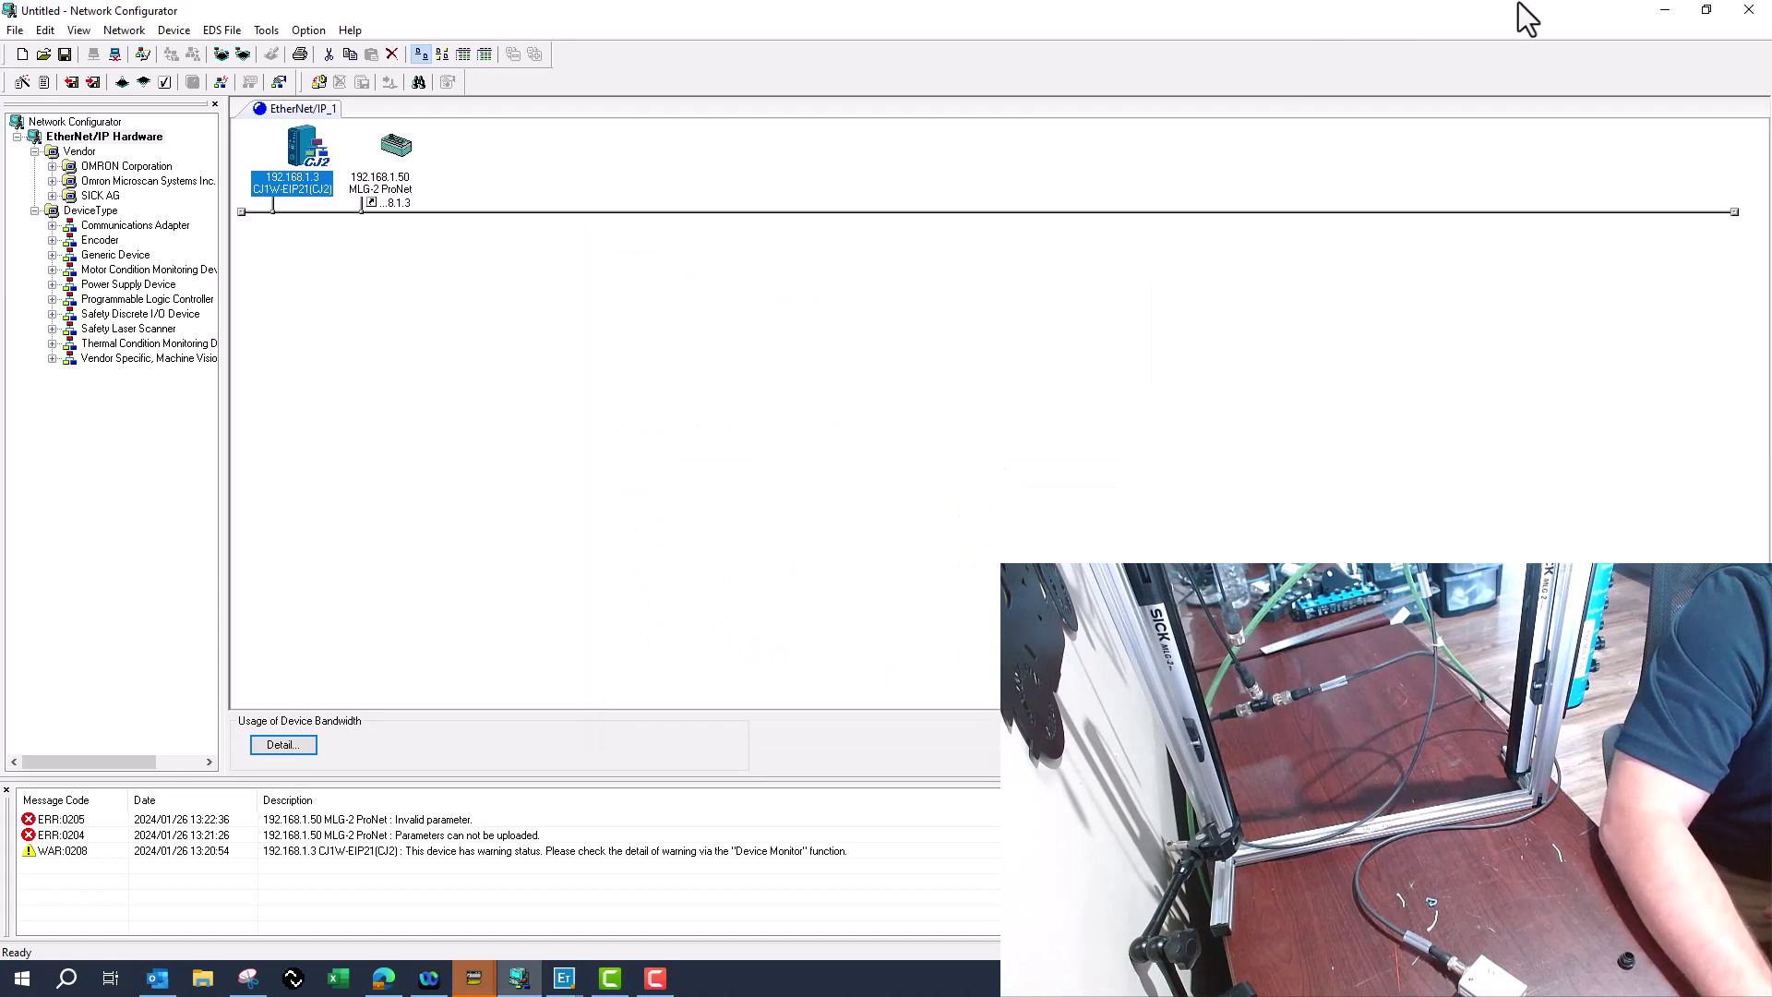
click(1666, 13)
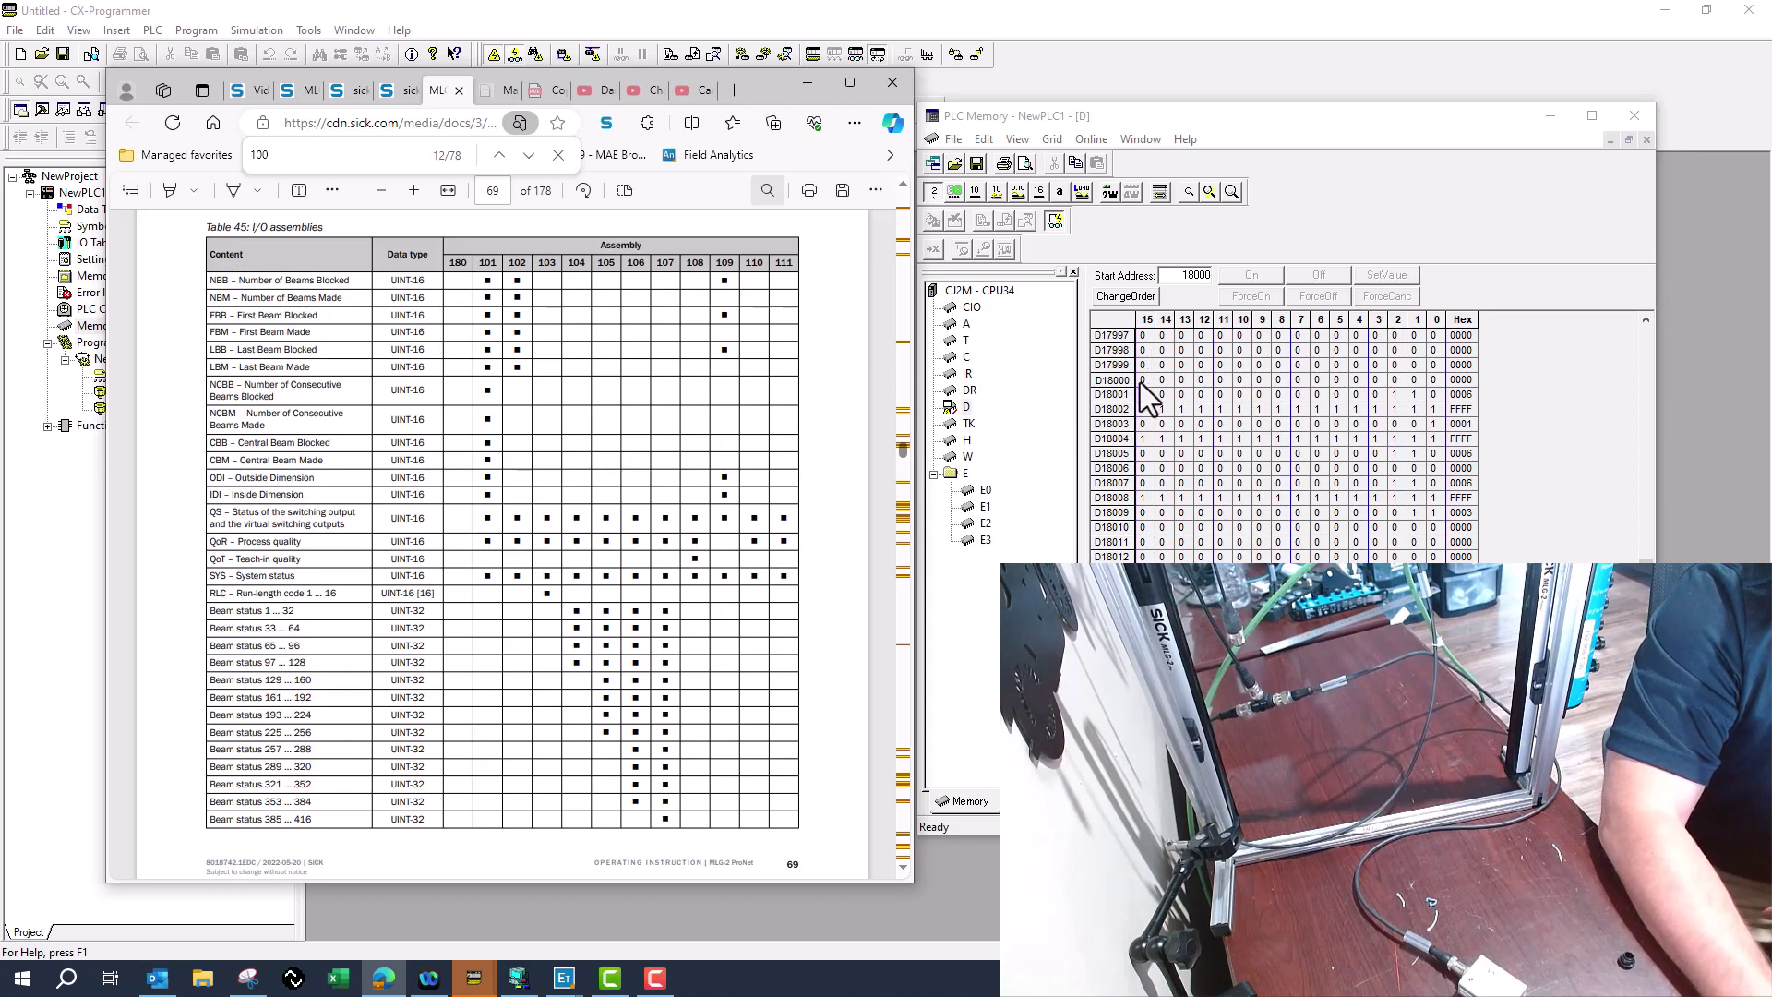
- Trace the D18000 and D18001 bit rows as beams are blocked, with SOPAS ET behind
drag(1143, 383, 1424, 381)
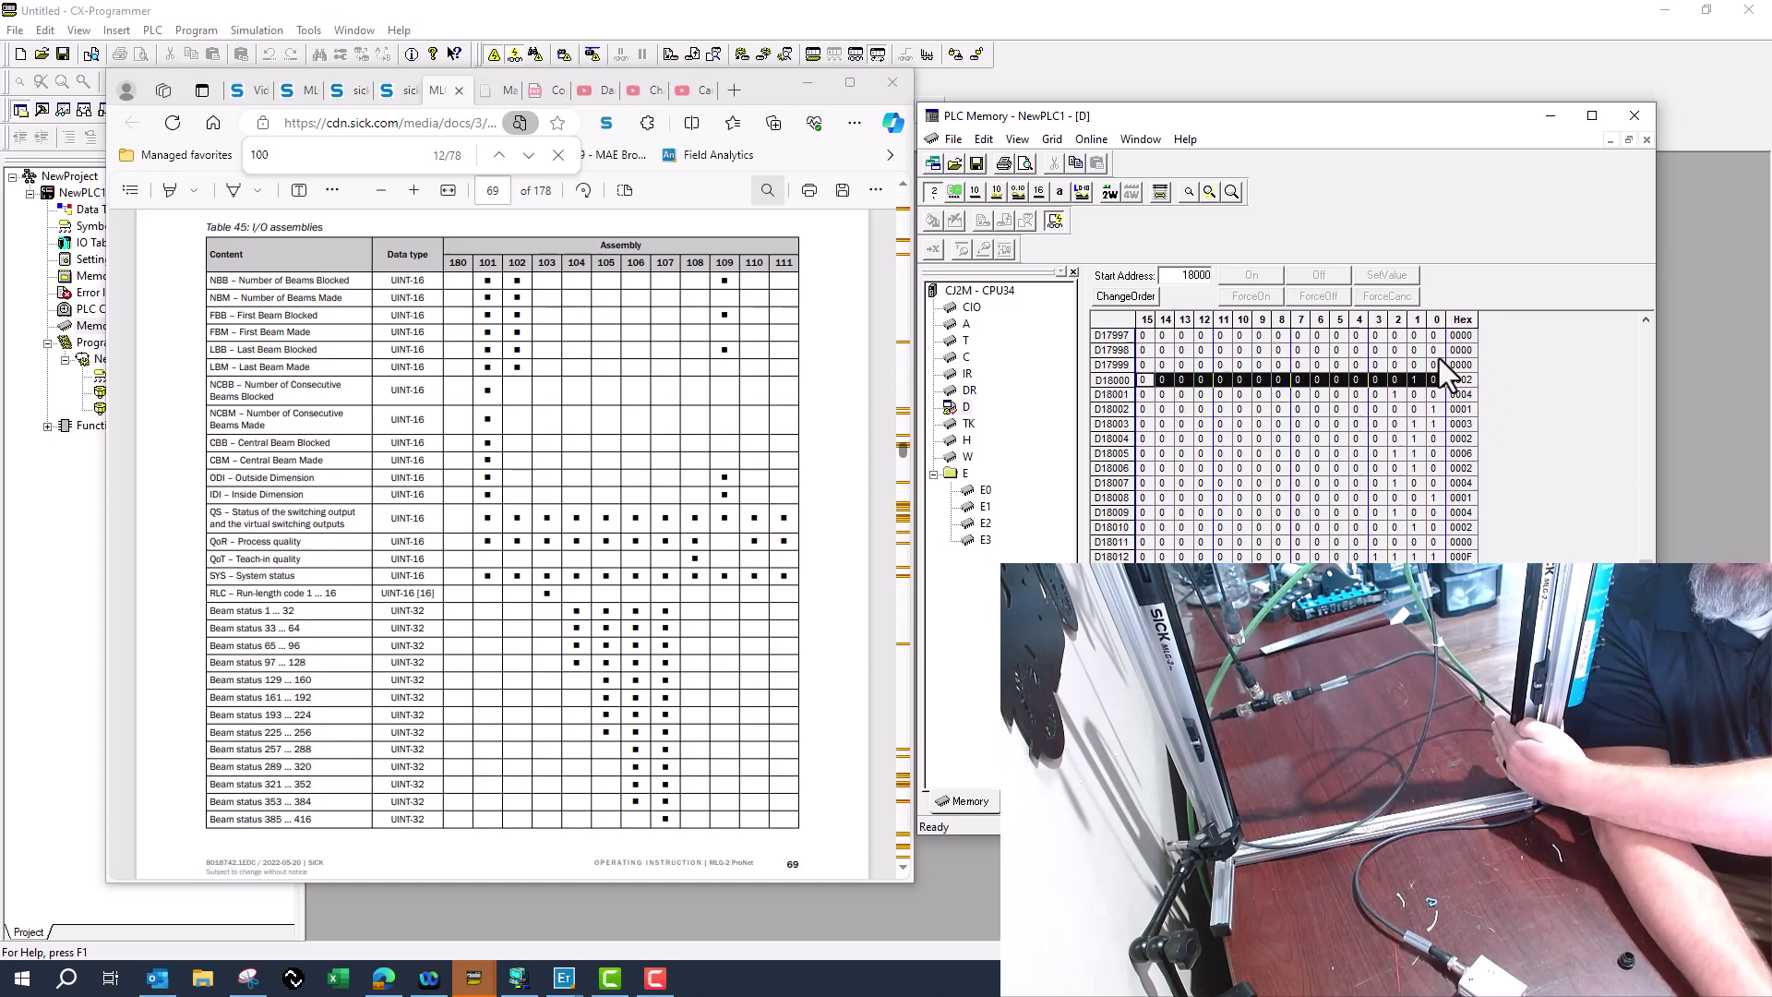
click(380, 873)
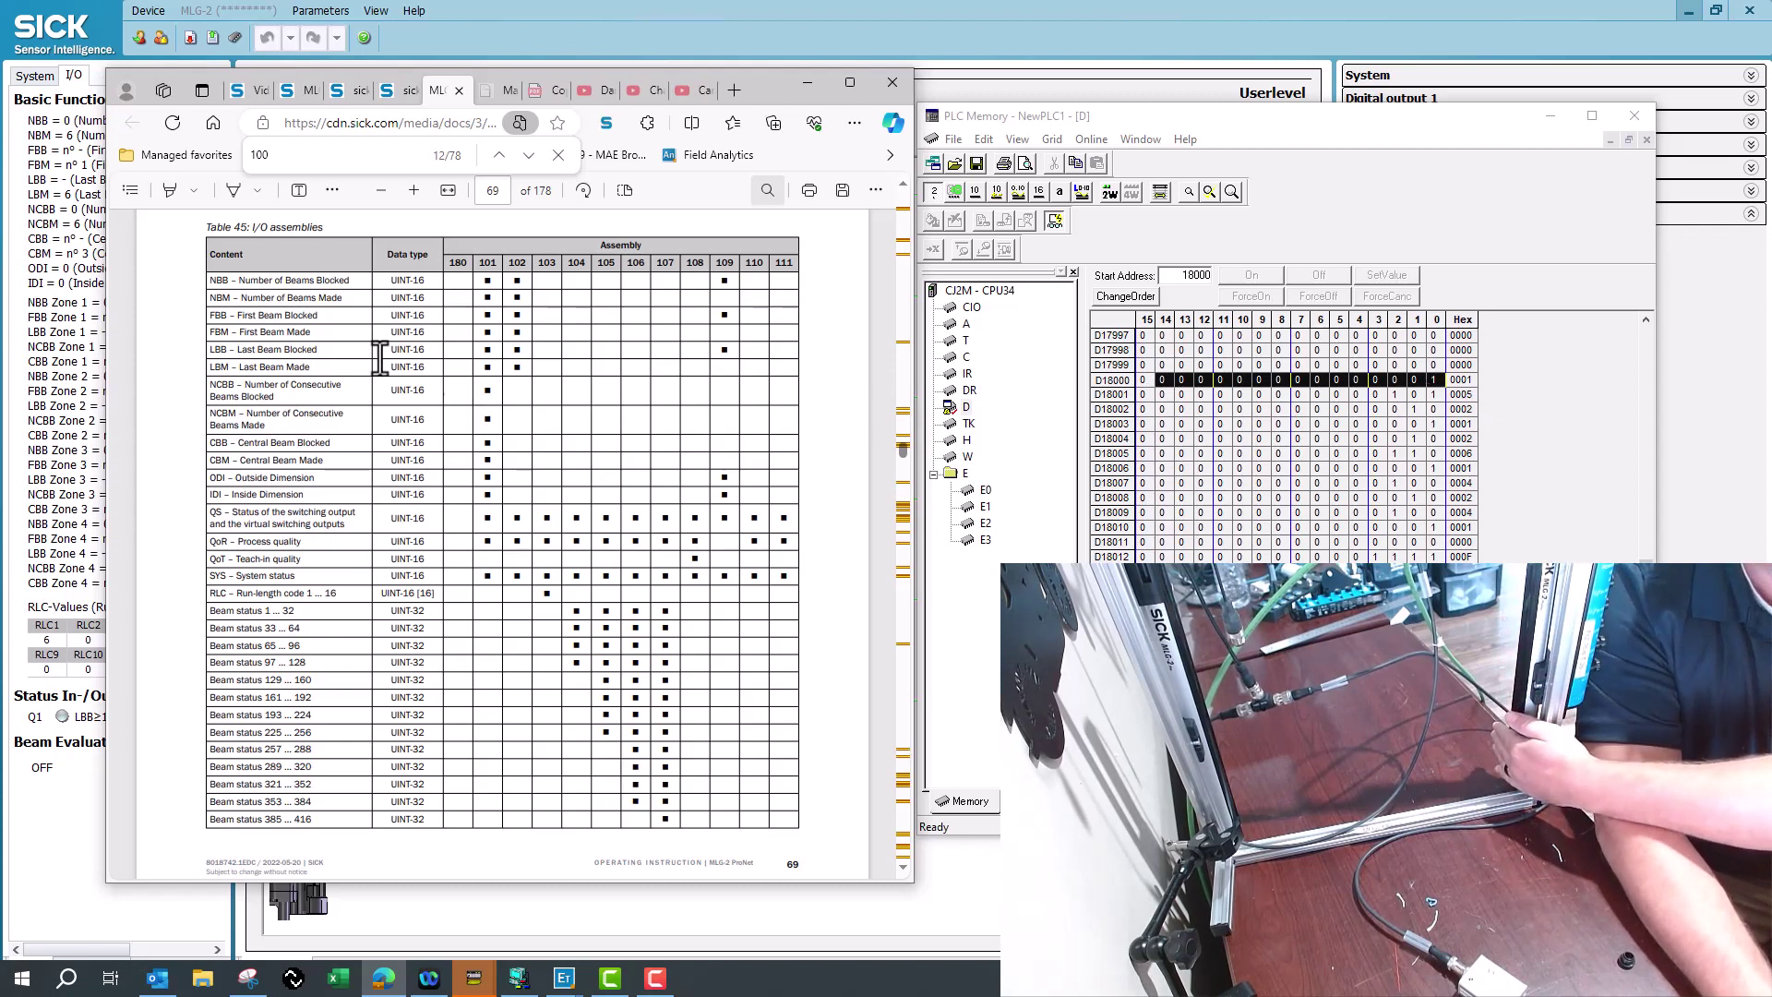
click(1470, 397)
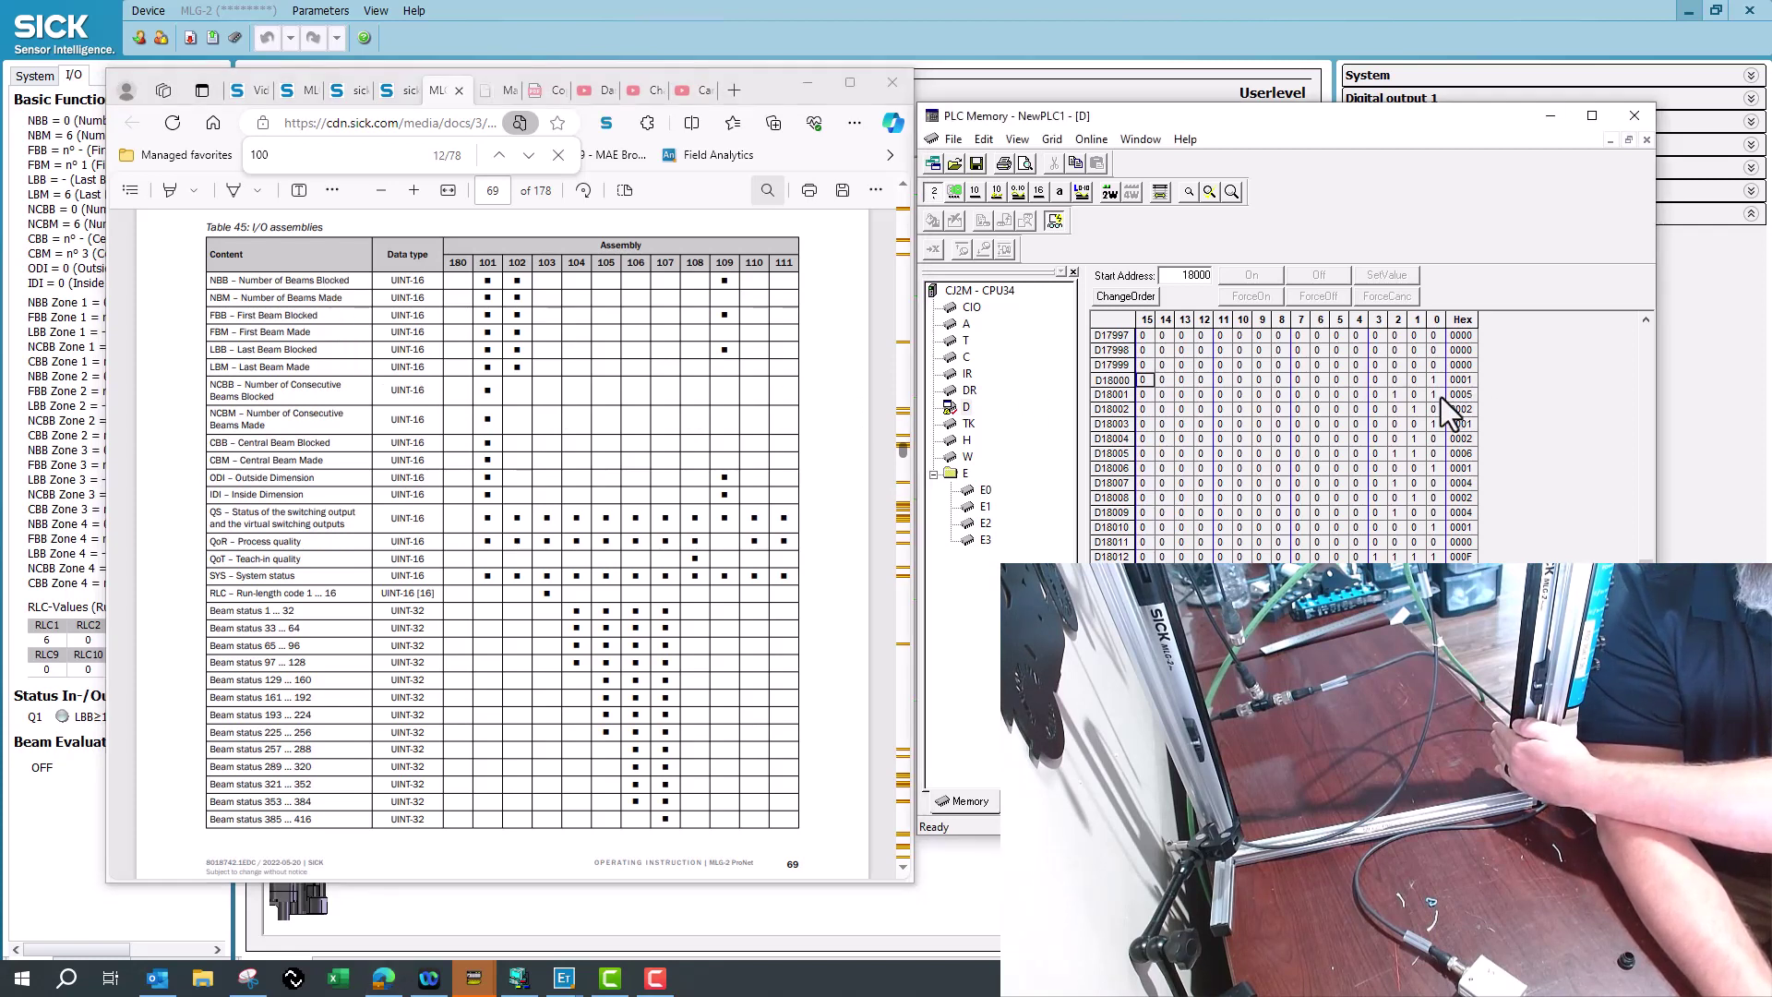
drag(1440, 396, 1149, 395)
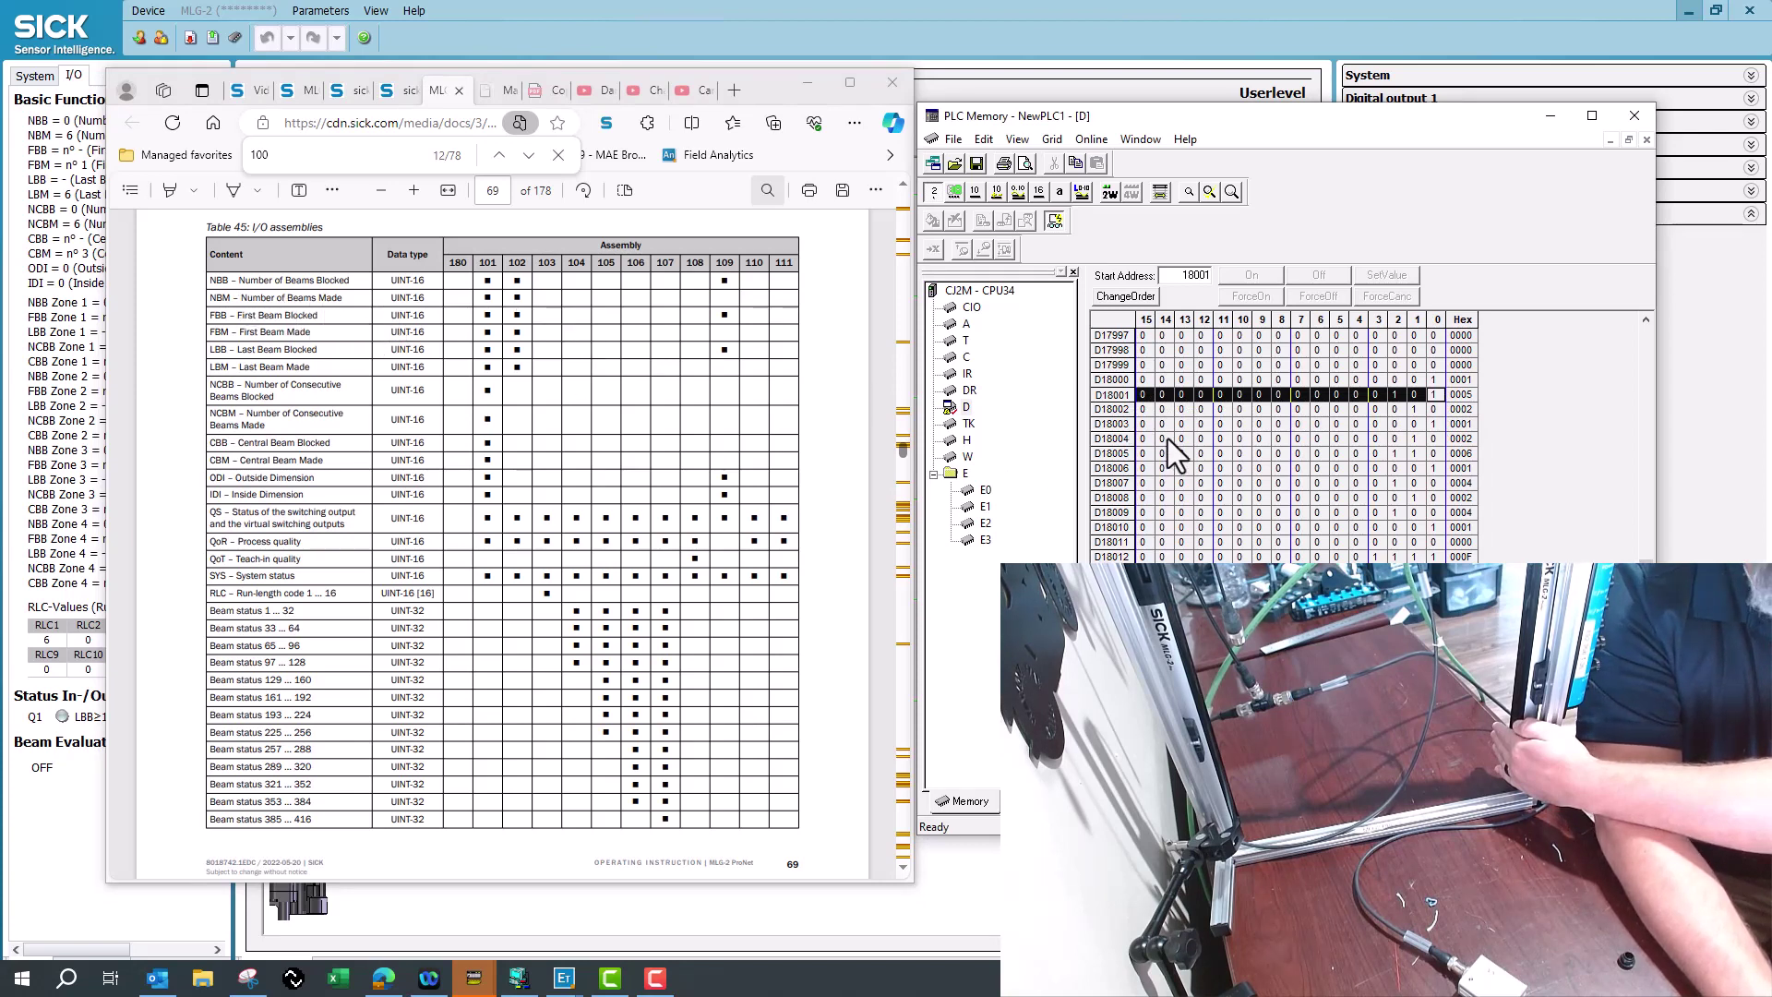
- Compare the D18002 and D18003 bit rows against the manual's NBB through NCBB entries
drag(1141, 409, 1426, 413)
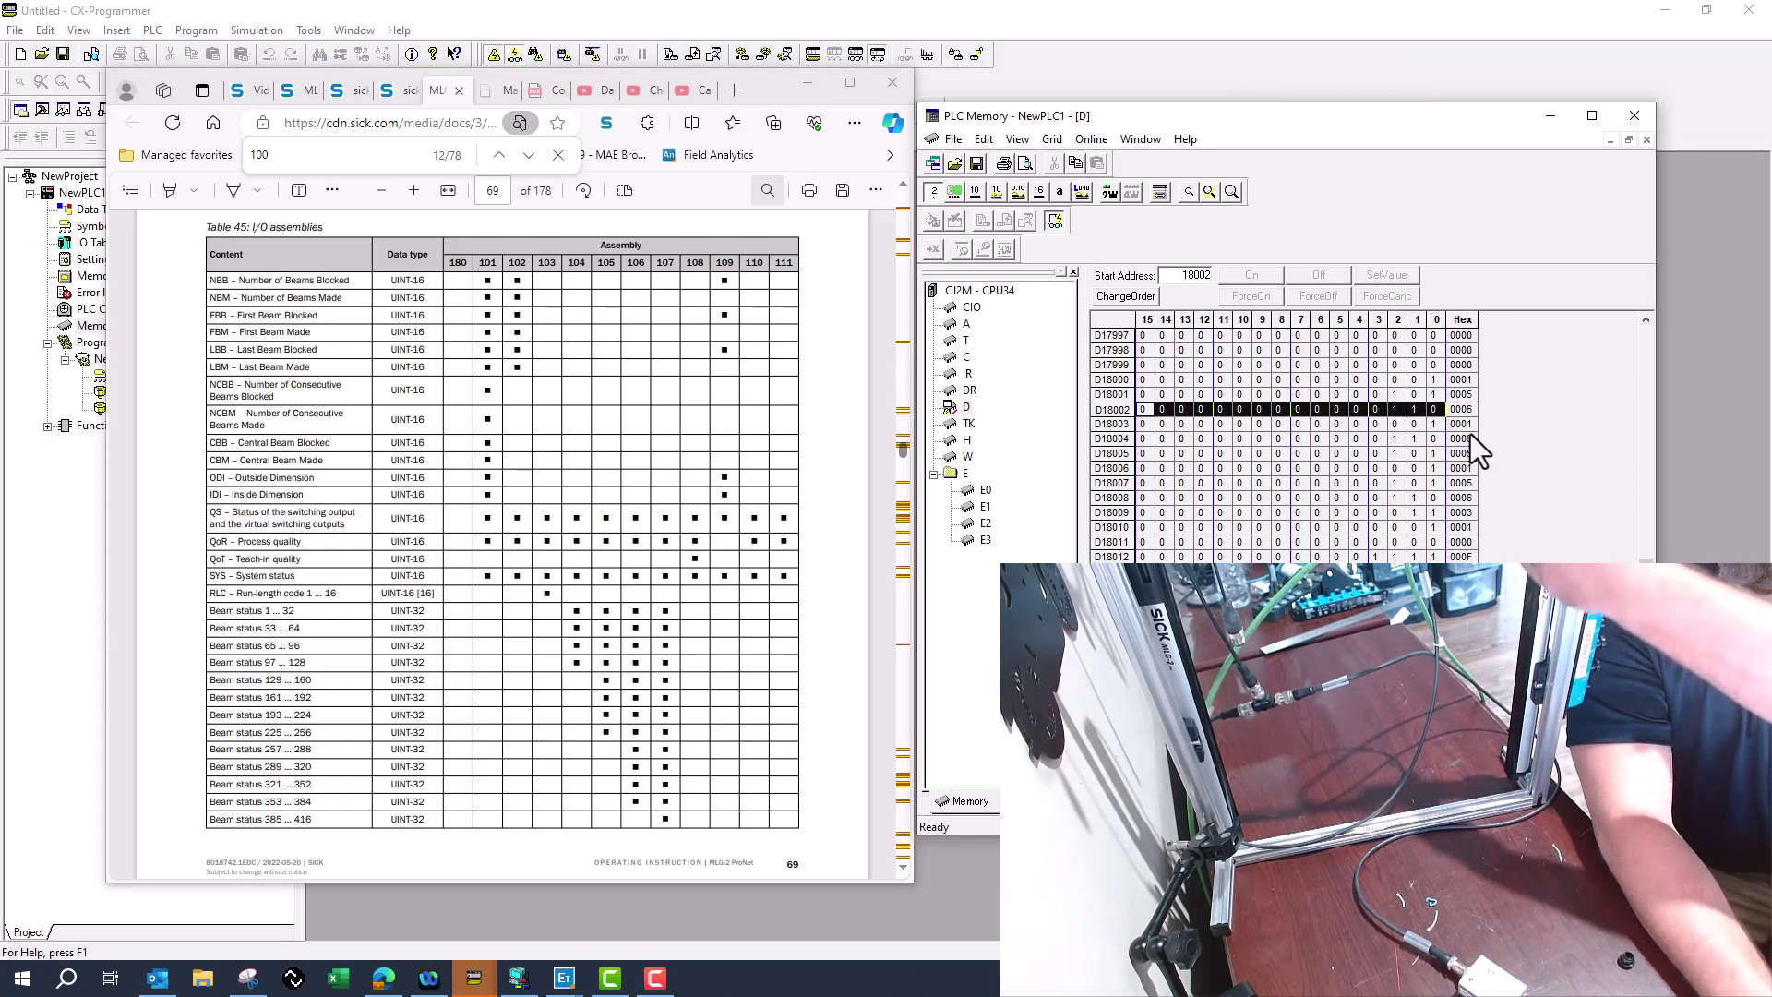
click(966, 406)
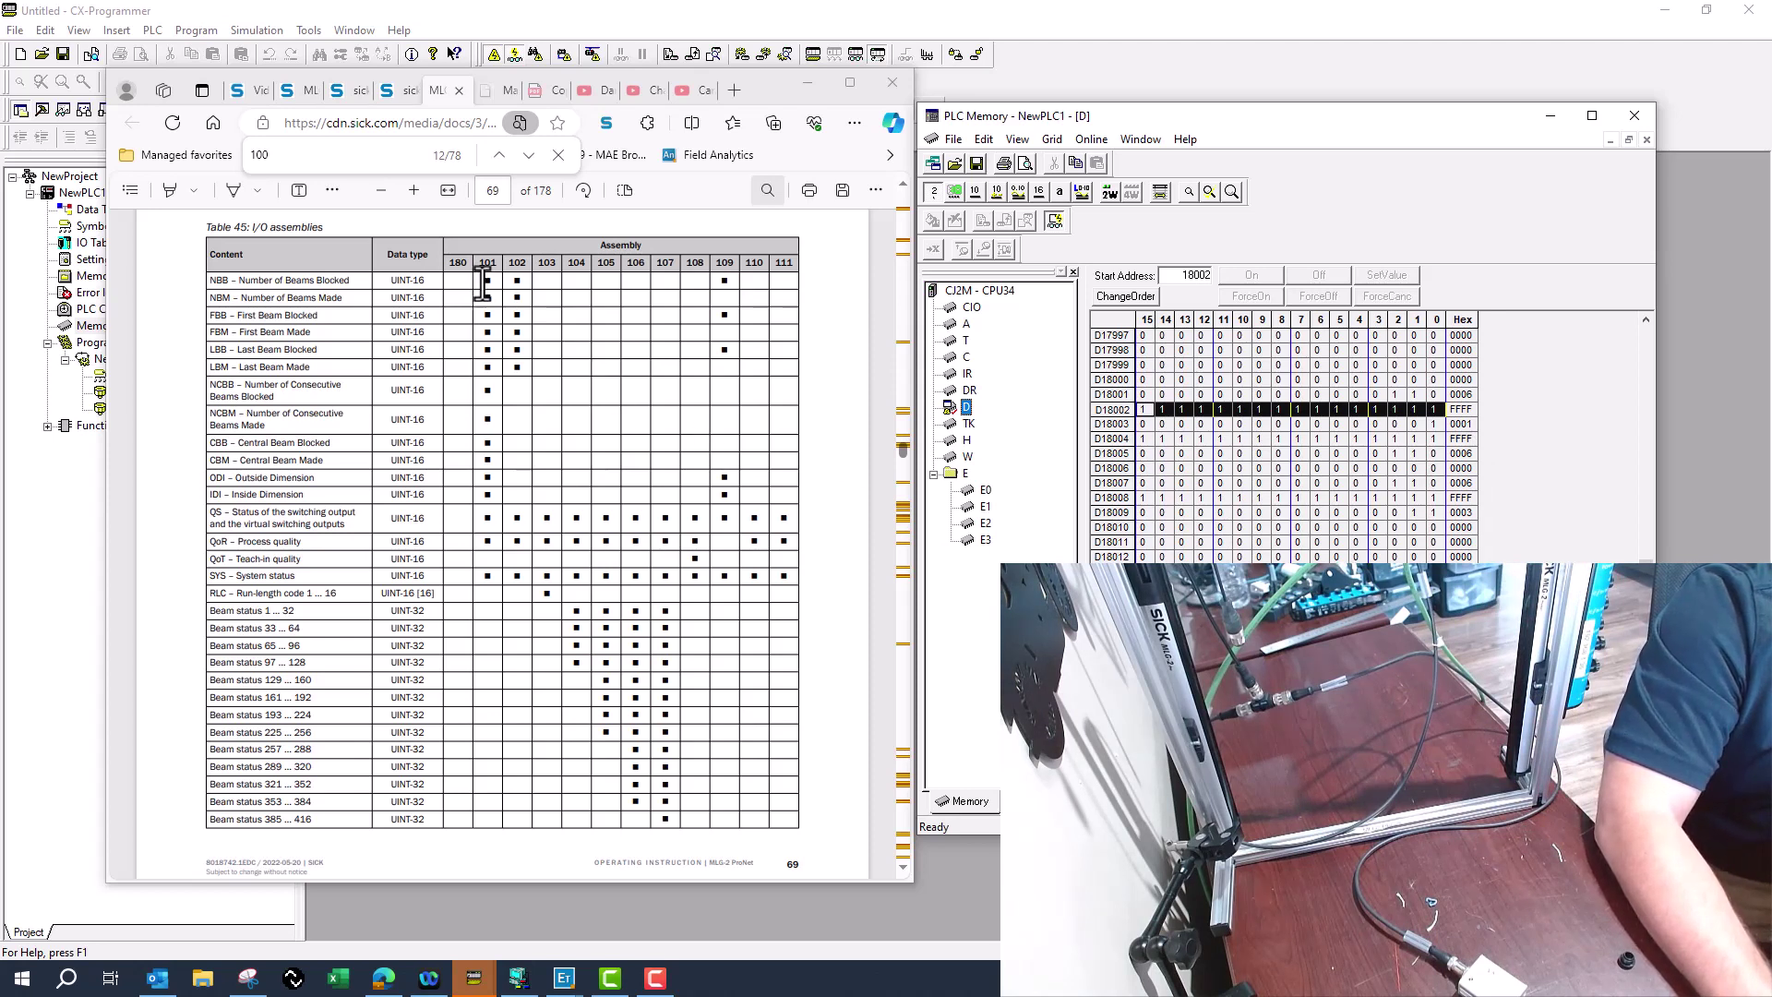
drag(488, 280, 498, 416)
click(498, 415)
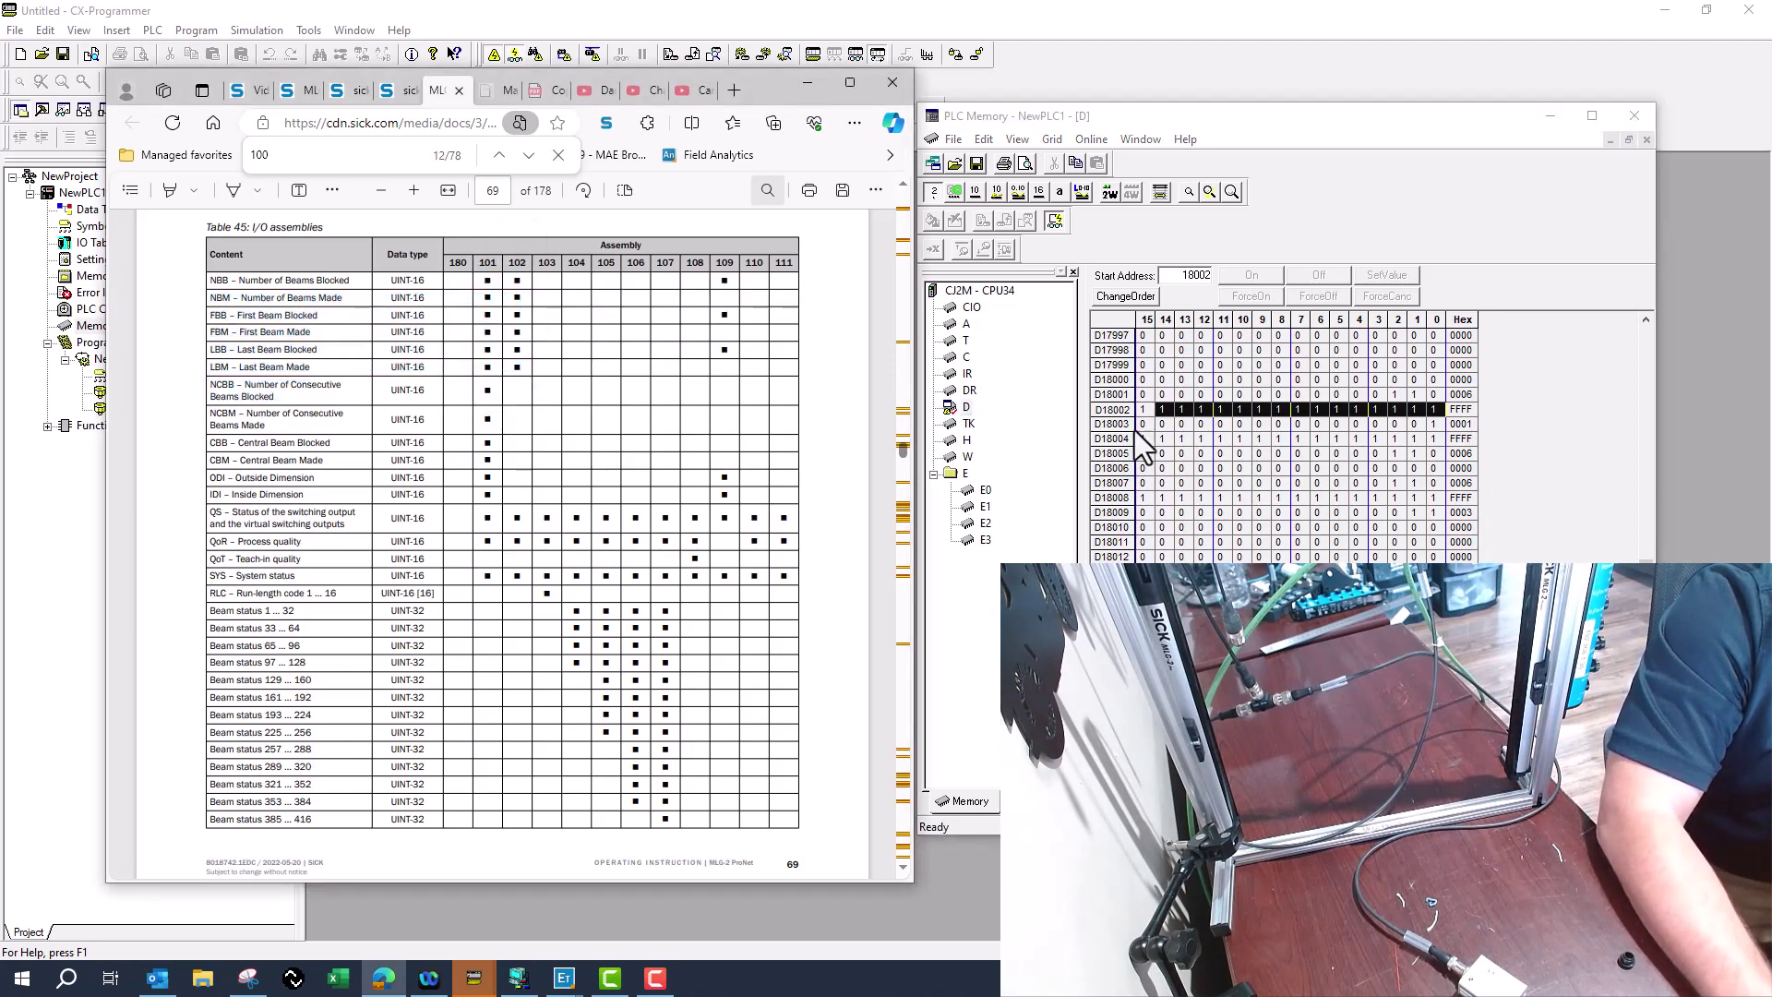
drag(1161, 423, 1357, 426)
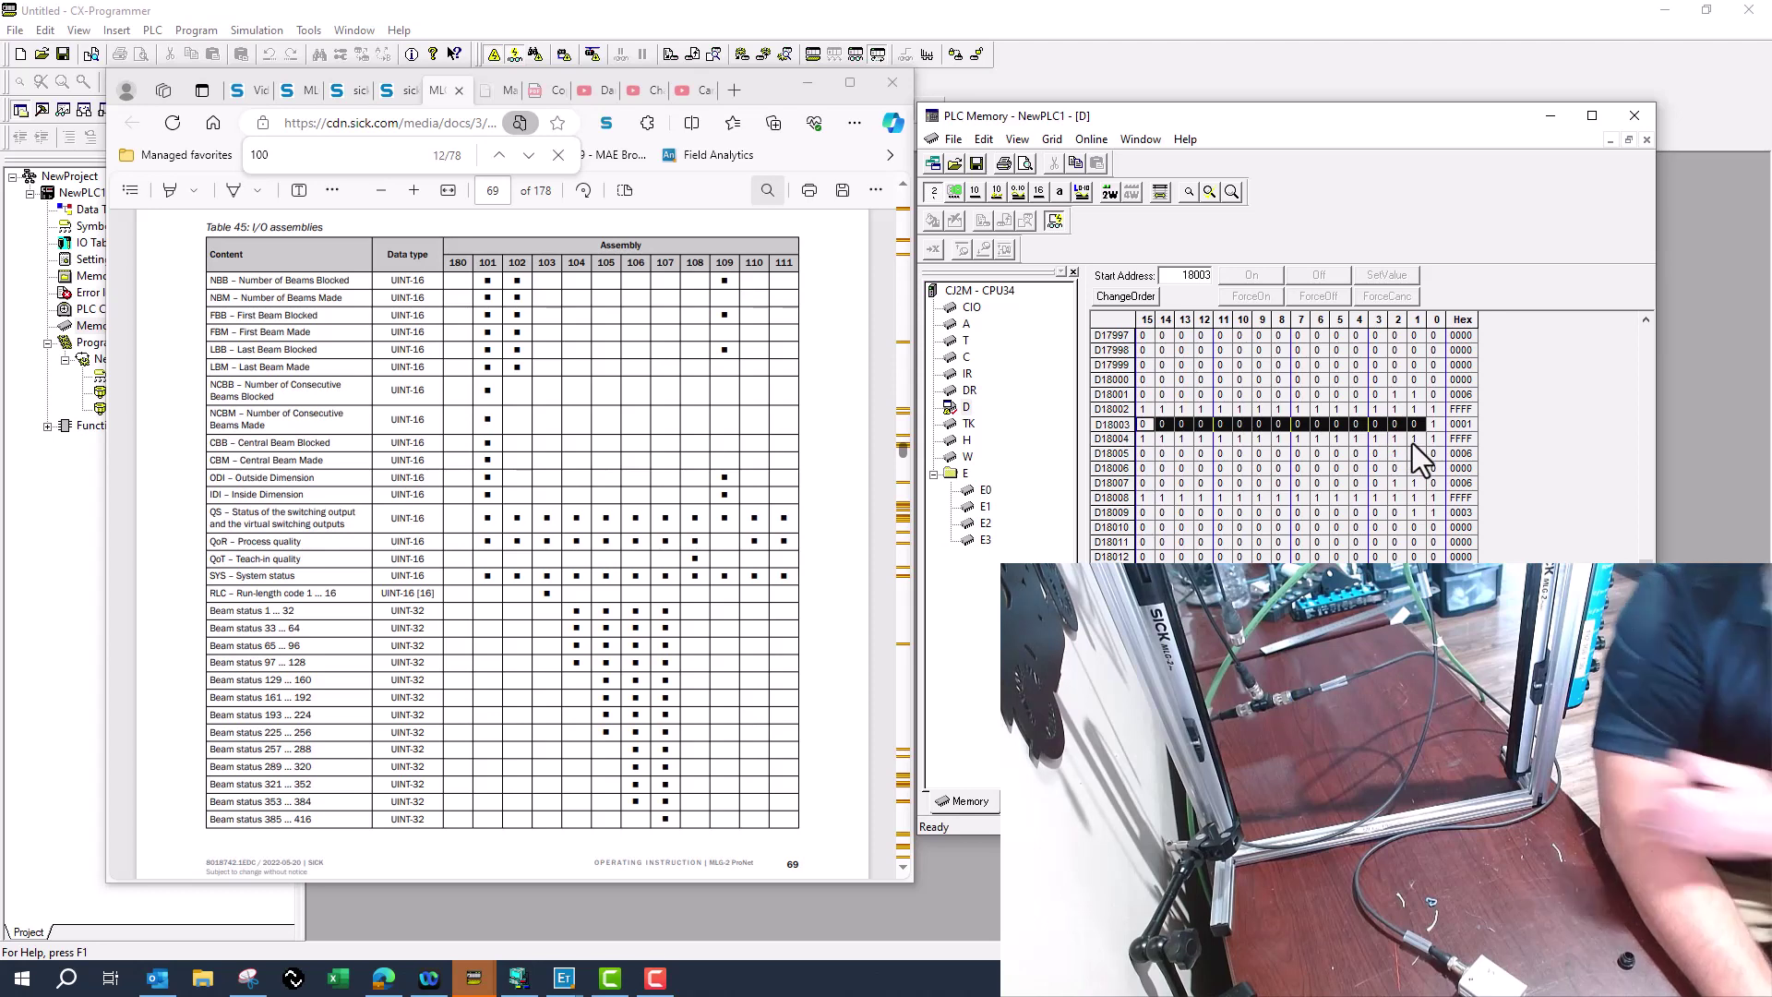